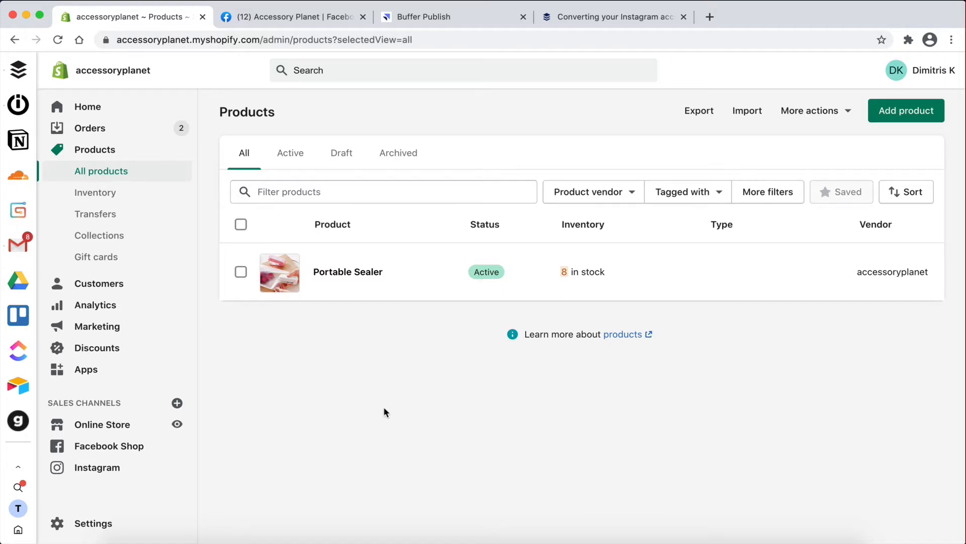
Step: Look over the Shopify -> Buffer scenario, the Accessory Planet queue in Buffer, and the product list in Shopify
left_click(18, 104)
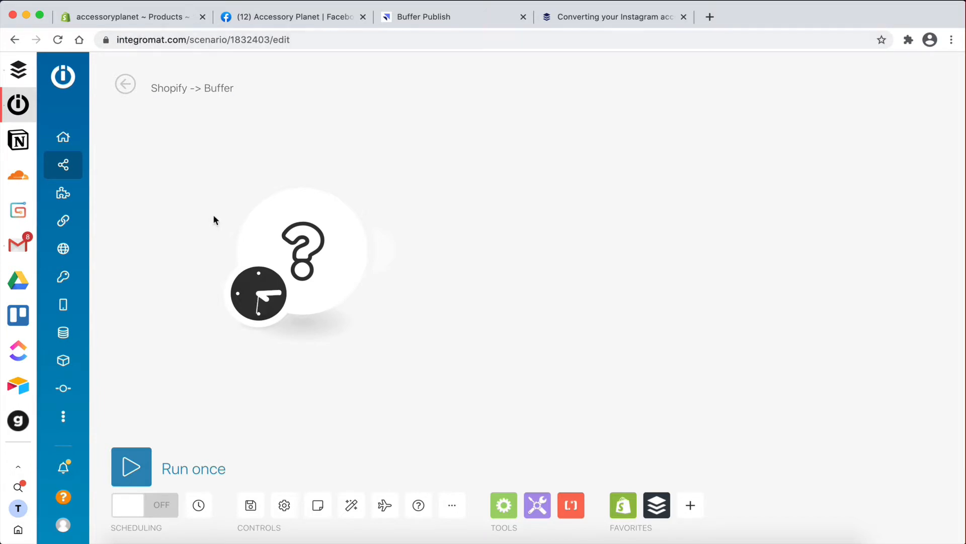
left_click(18, 69)
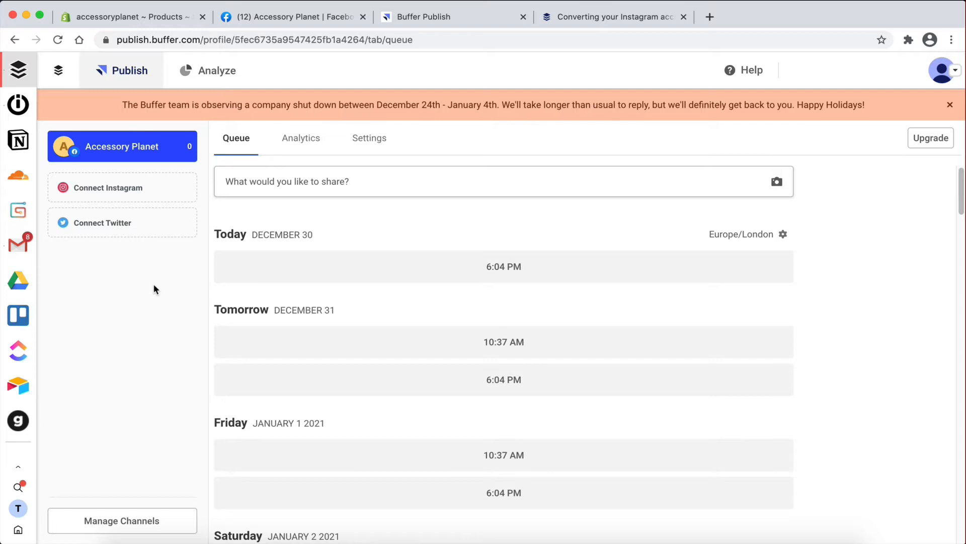
left_click(18, 104)
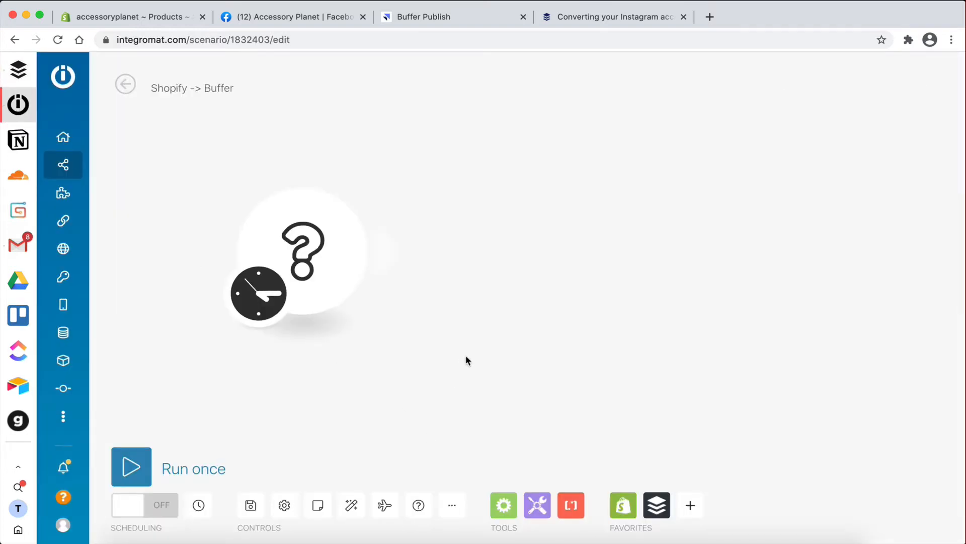
left_click(97, 16)
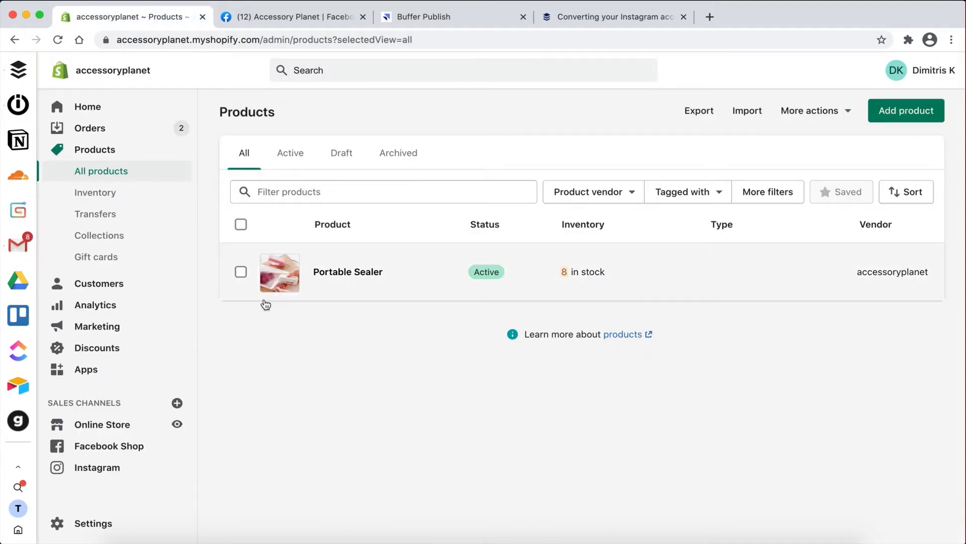
Step: Switch to Integromat and set the scenario's empty first module to the Shopify Watch Products trigger
left_click(18, 105)
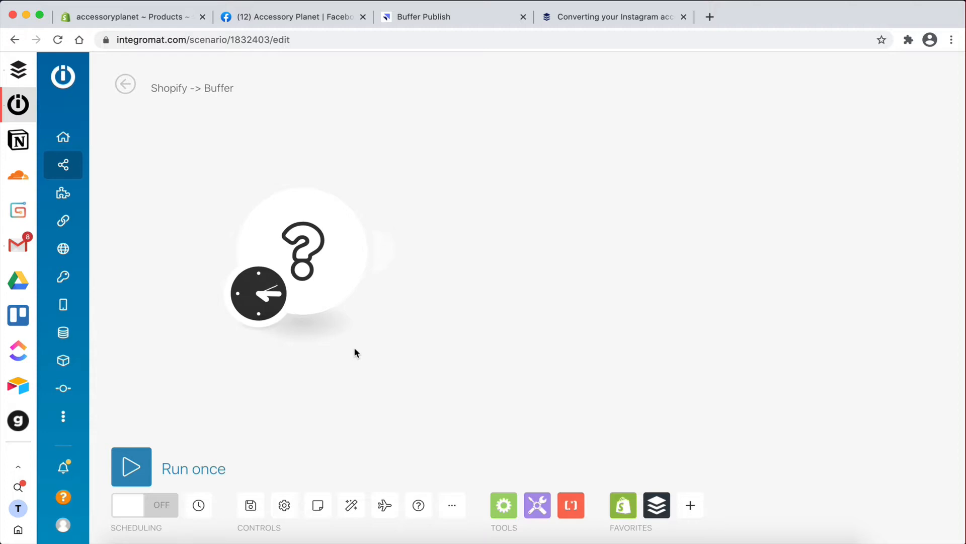
left_click(315, 273)
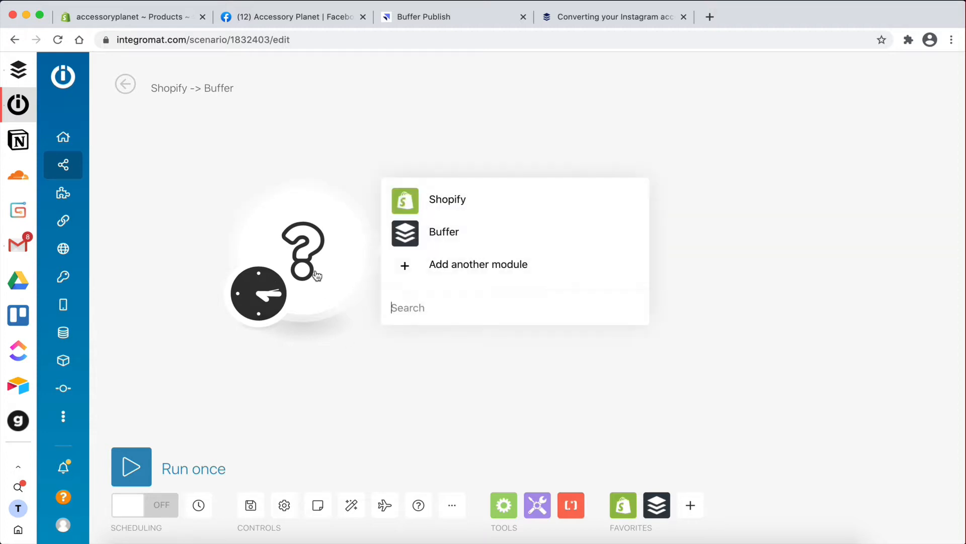
type("shopify")
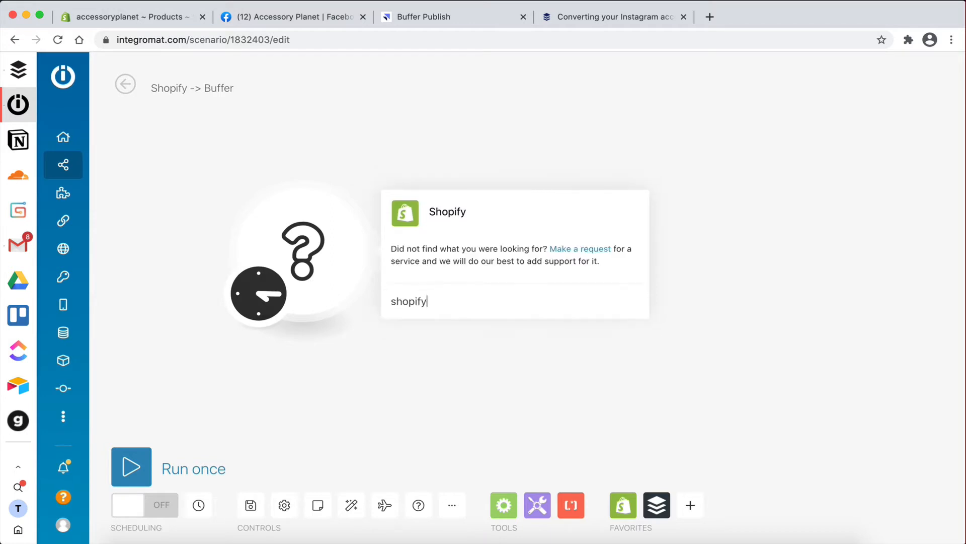
left_click(417, 222)
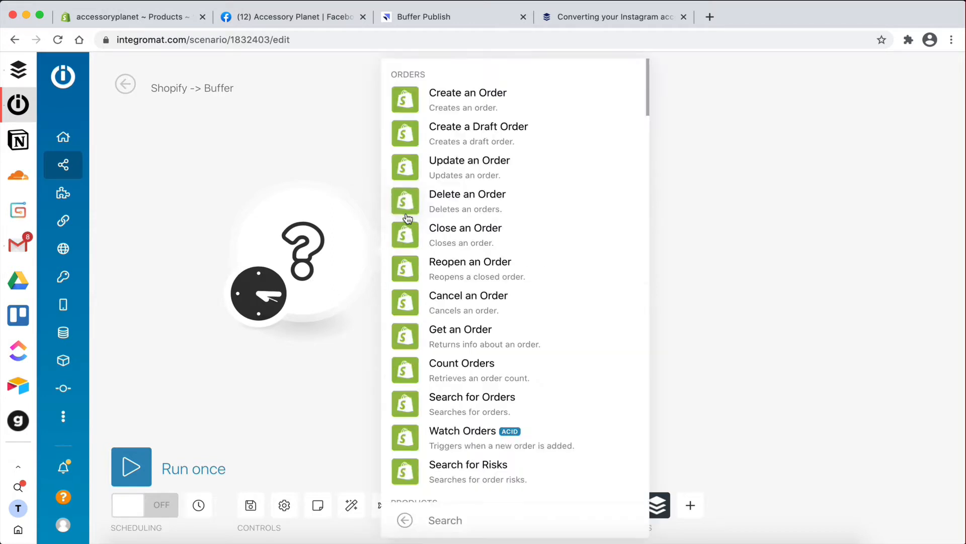
scroll(442, 278, "down", 6)
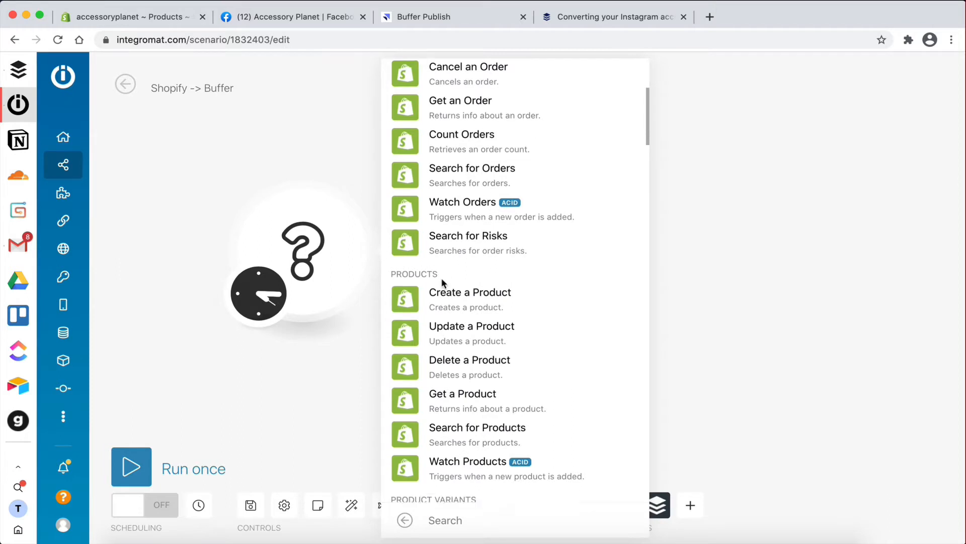
scroll(443, 283, "down", 3)
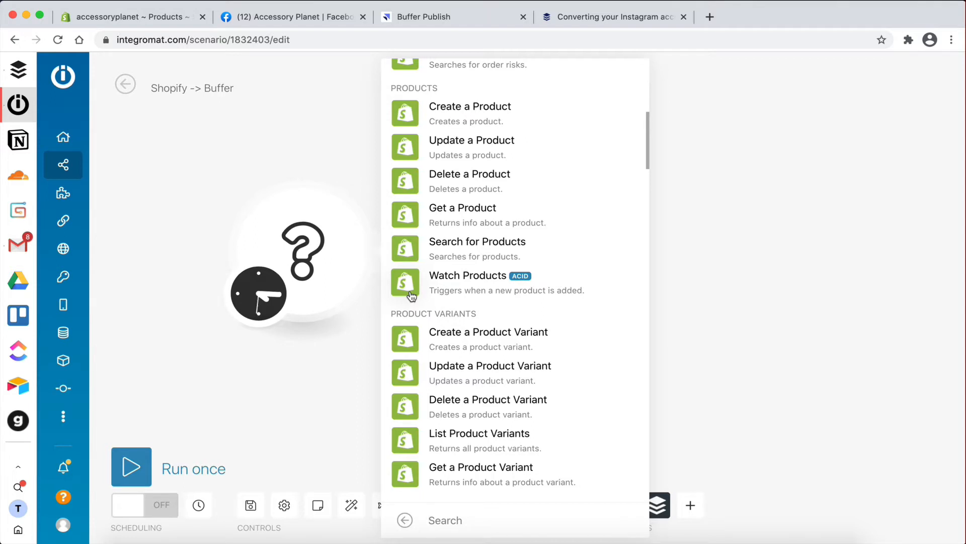
left_click(412, 294)
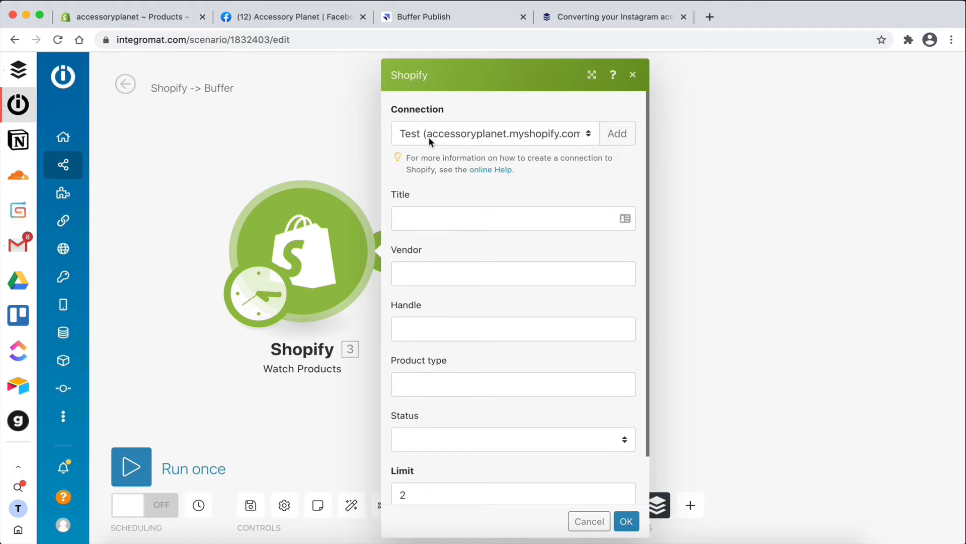
Step: Start a new Shopify connection for the trigger and name it "Accessory Planet"
left_click(617, 136)
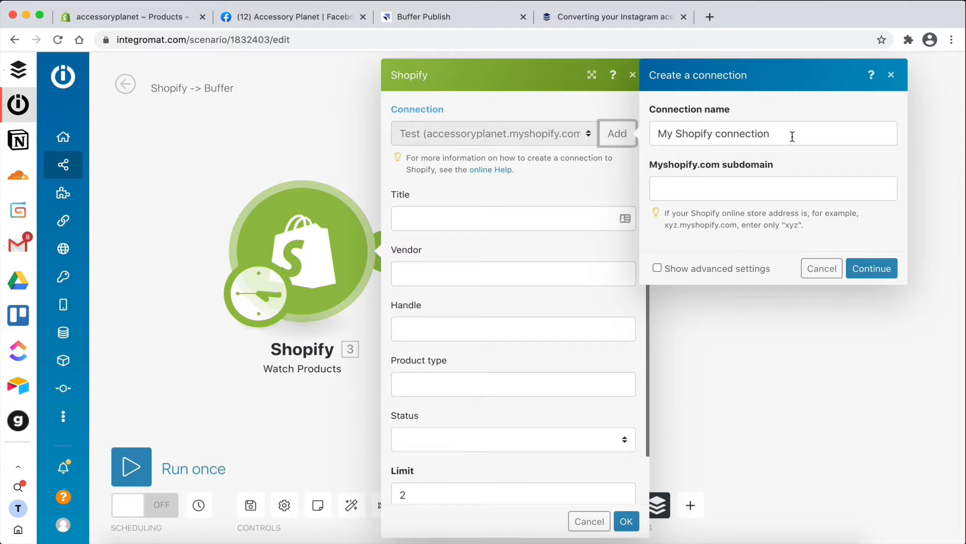
left_click_drag(658, 136, 770, 137)
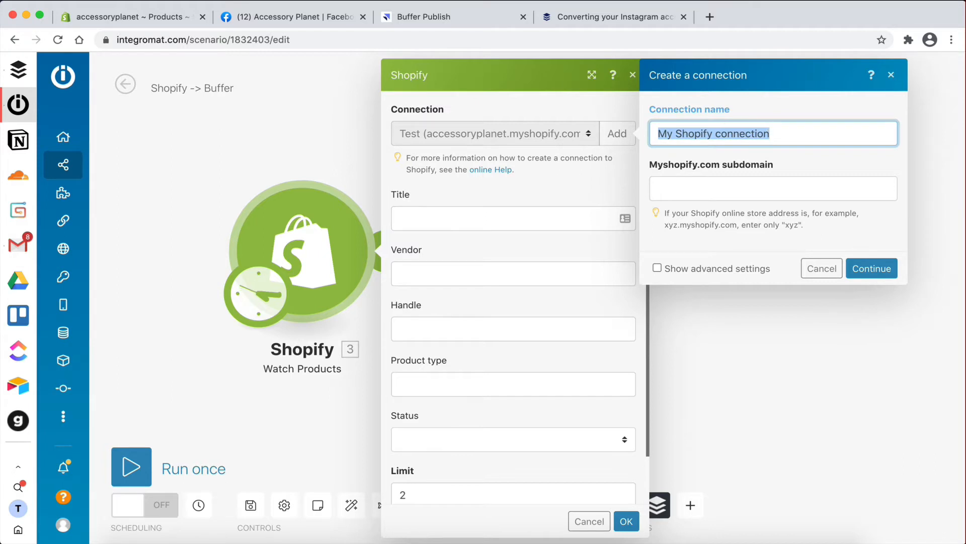
type("Af")
key("BackSpace")
type("cc")
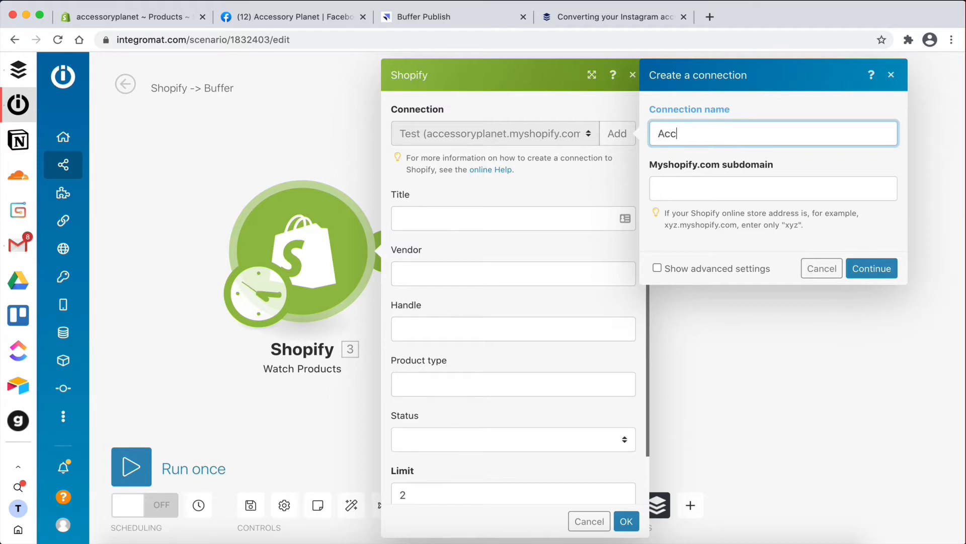
type("essory Planet")
key("BackSpace")
key("BackSpace")
key("BackSpace")
type("net")
Step: Try to copy the store's subdomain from the Shopify admin address for the connection's Myshopify.com subdomain
left_click(689, 185)
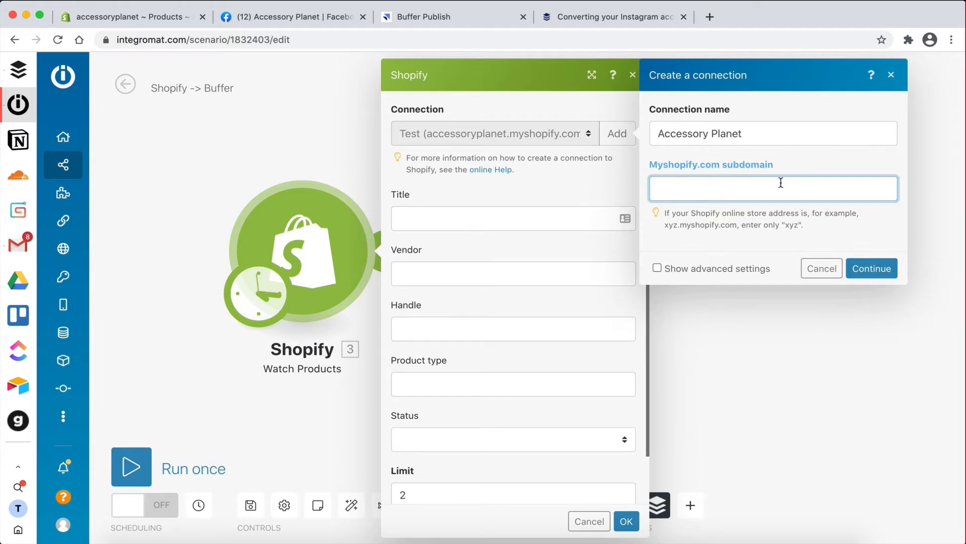
left_click(125, 19)
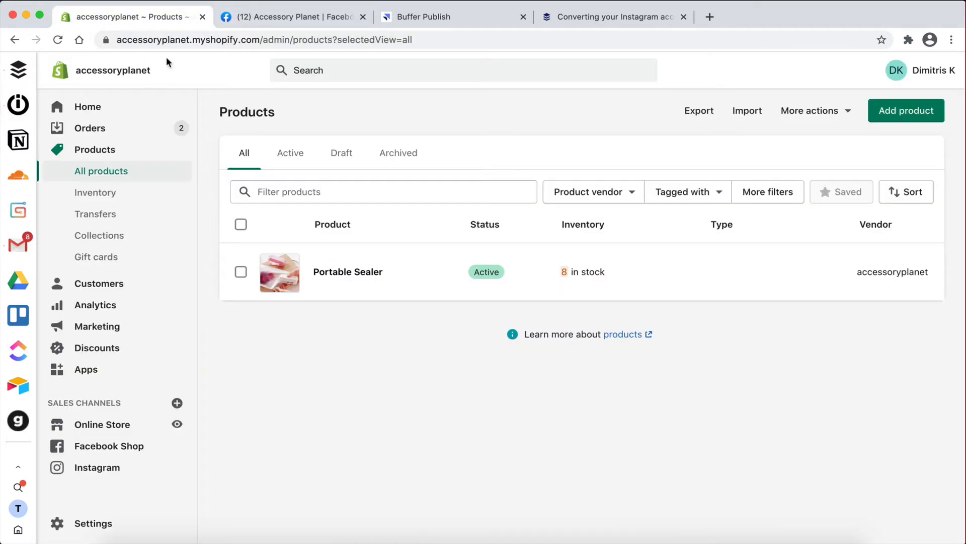
left_click(168, 41)
left_click(157, 43)
left_click_drag(149, 40, 220, 40)
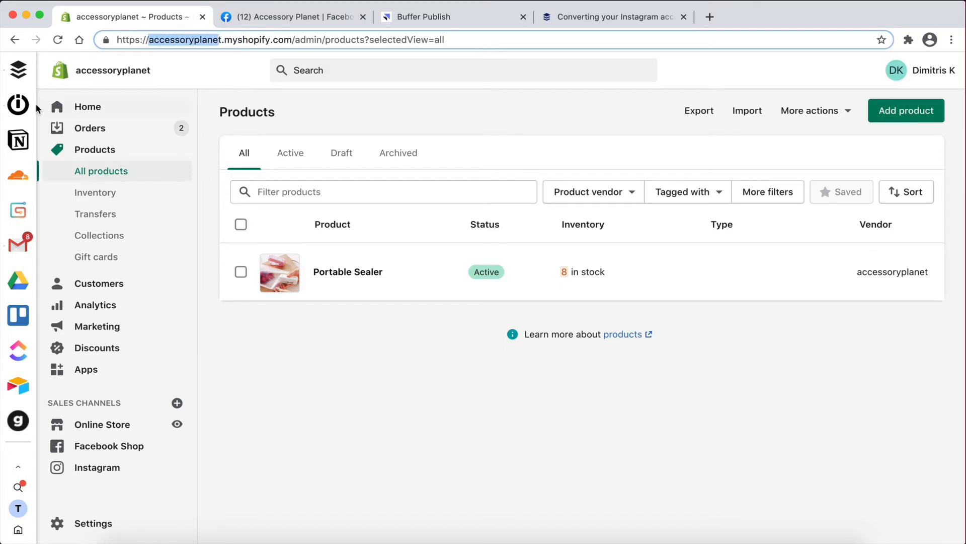
left_click(19, 104)
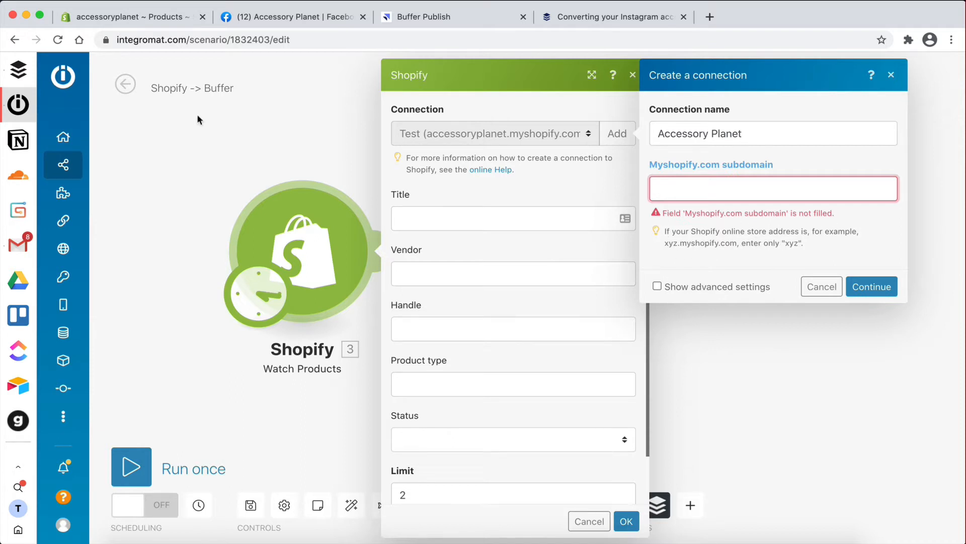
Step: Copy "accessoryplanet" from the Shopify store's address, enter it as the connection's Myshopify.com subdomain, and create the connection
left_click(105, 16)
double_click(170, 43)
key("super+c")
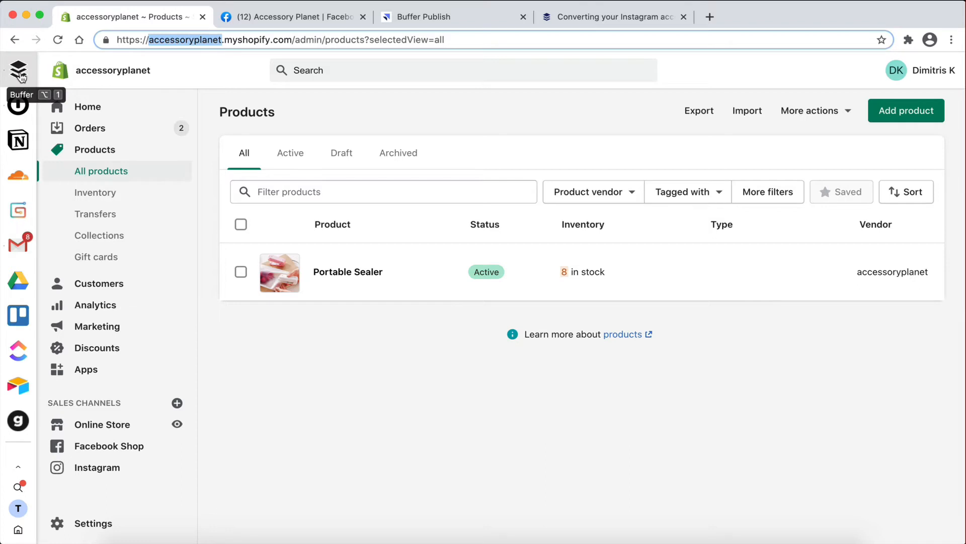
left_click(18, 105)
left_click(717, 186)
key("super+v")
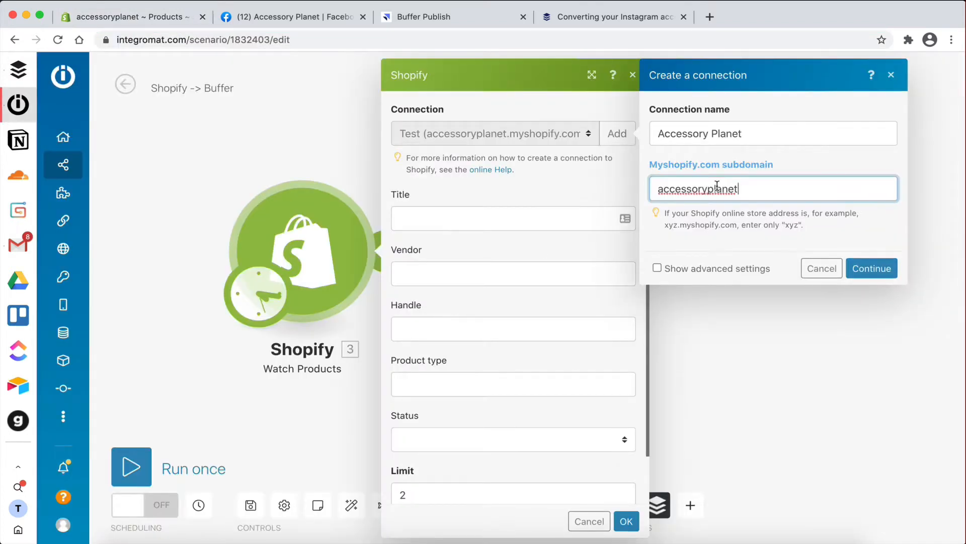
left_click(783, 213)
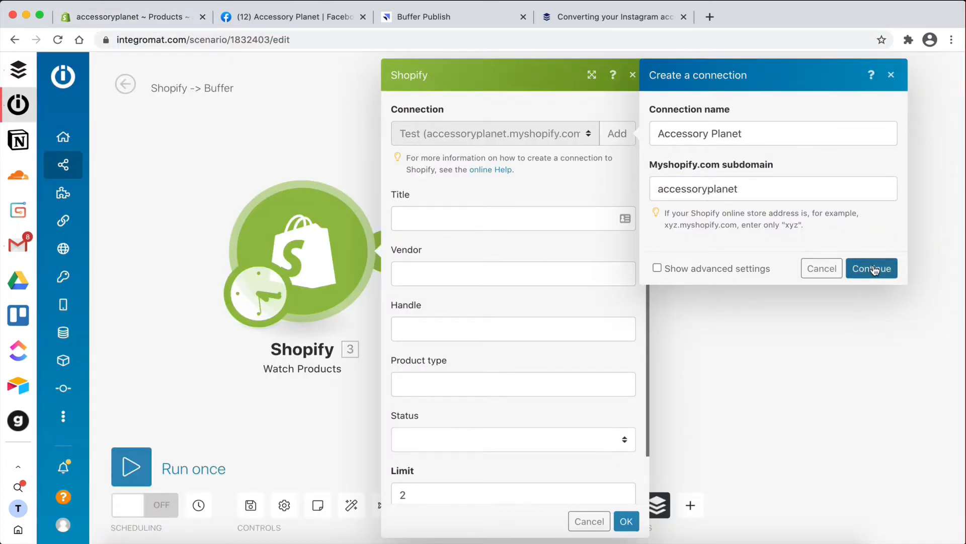
left_click(874, 269)
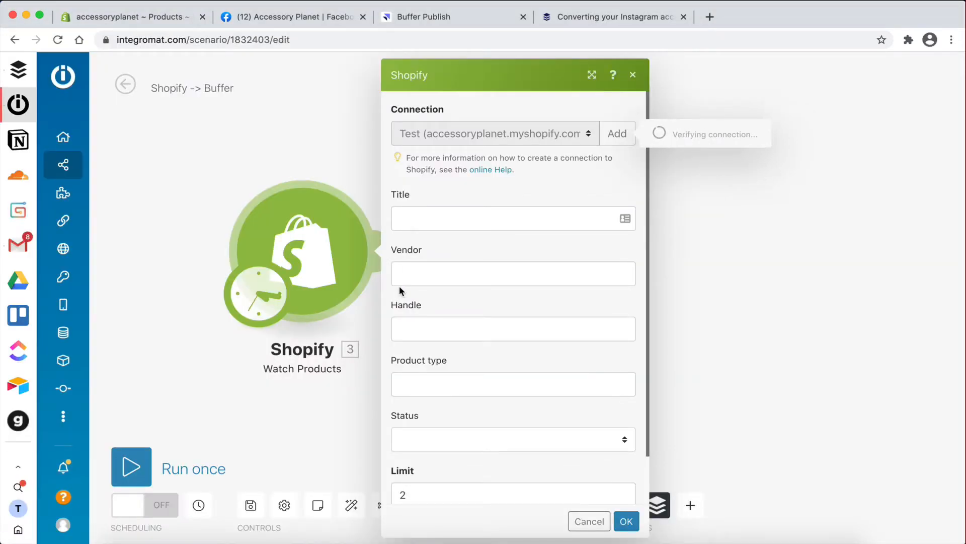
Step: Select the Test (accessoryplanet.myshopify.com) connection for the Watch Products trigger
left_click(524, 132)
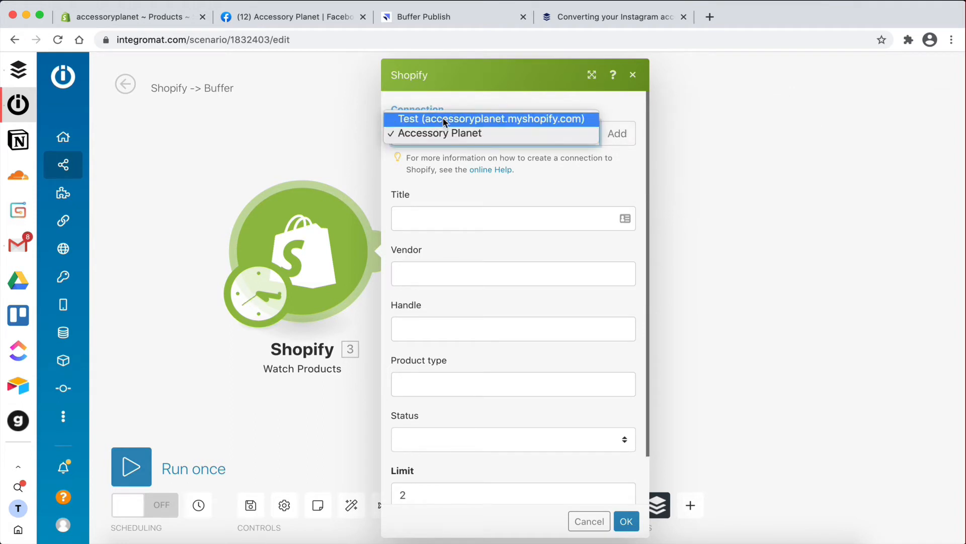
left_click(431, 162)
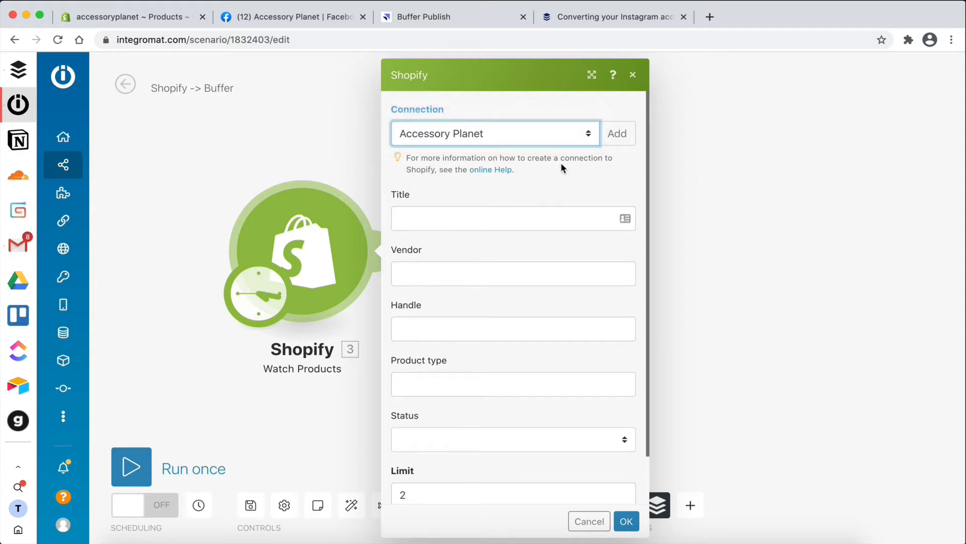
left_click(469, 134)
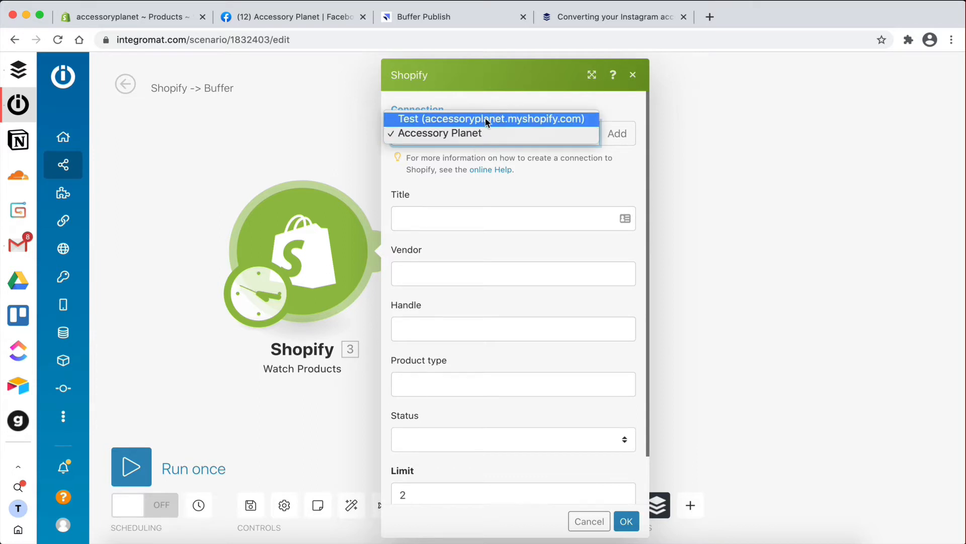
left_click(488, 120)
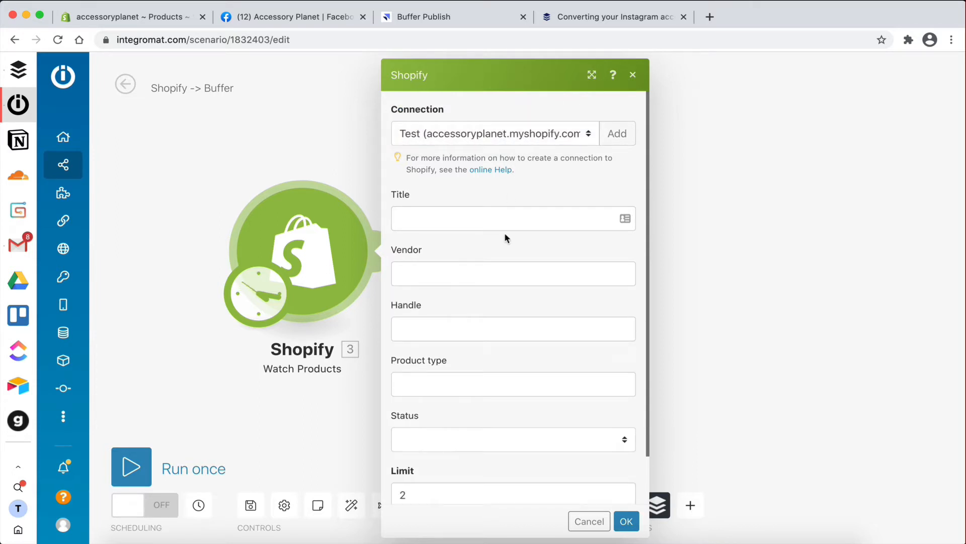
Step: Clear the Limit value in the Watch Products trigger settings
scroll(505, 236, "down", 1)
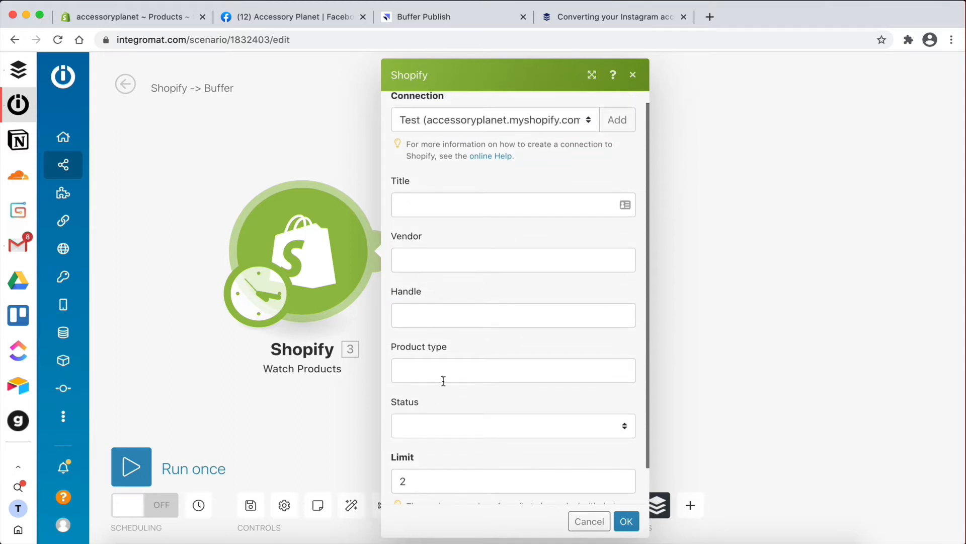
scroll(444, 381, "down", 2)
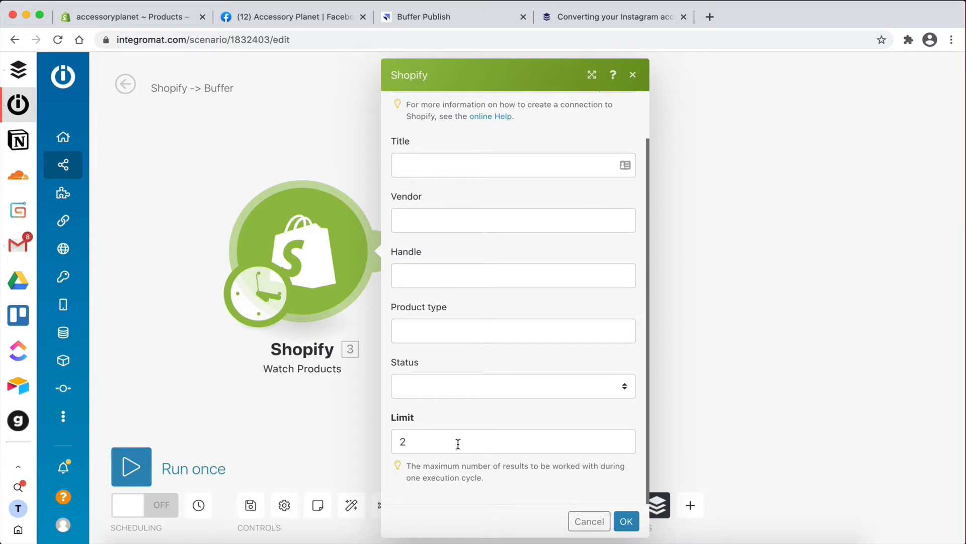
left_click(417, 445)
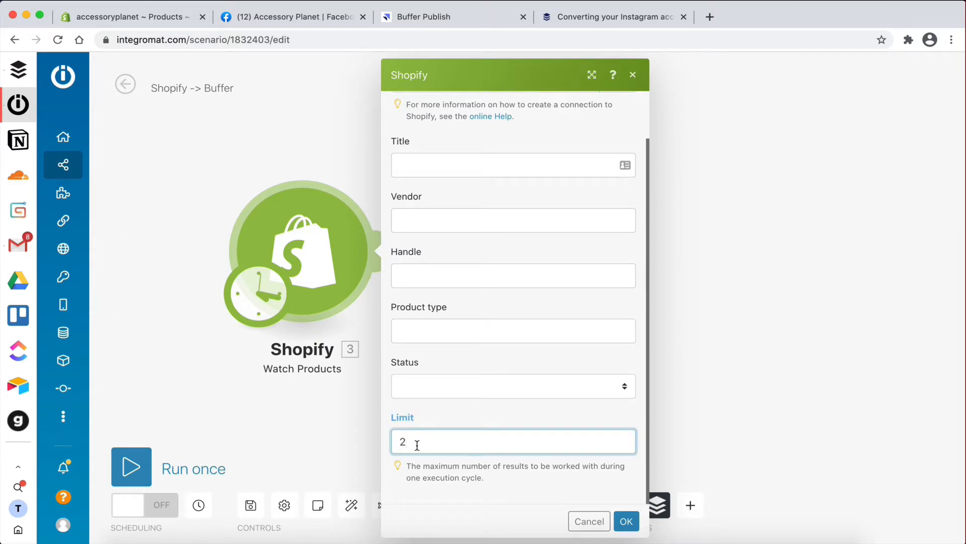
key("BackSpace")
Step: Open the scenario's schedule settings from the Shopify trigger and review the available run frequency options
left_click(254, 307)
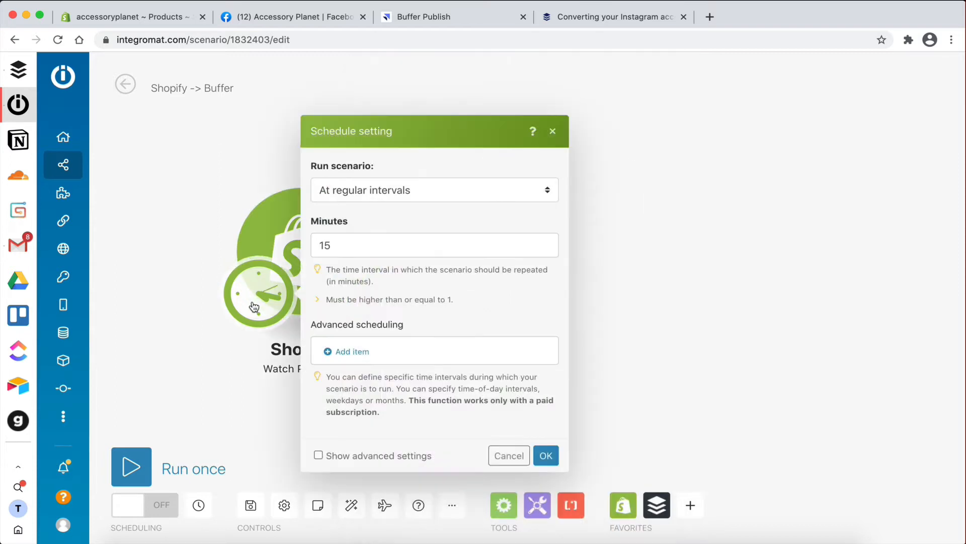
left_click(340, 196)
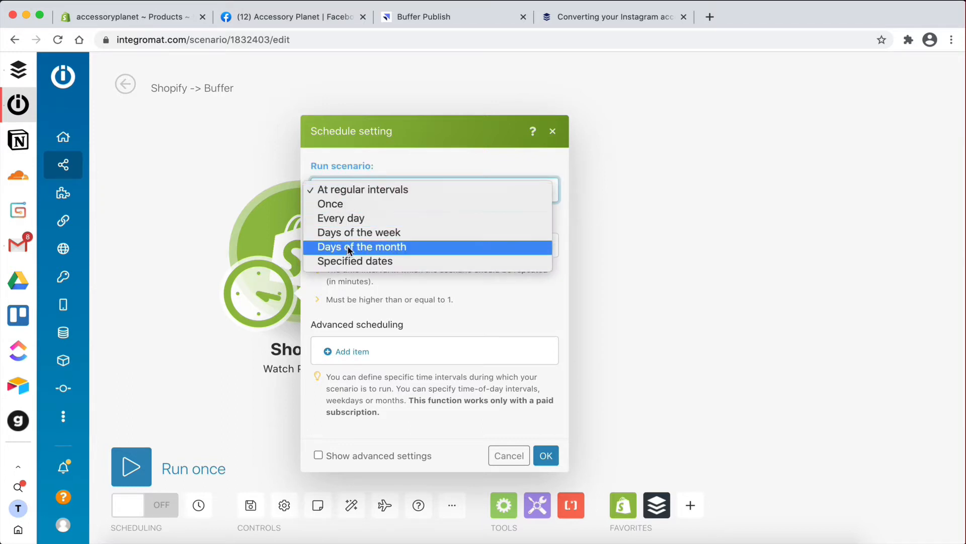
left_click(368, 334)
left_click_drag(348, 245, 297, 246)
type("30")
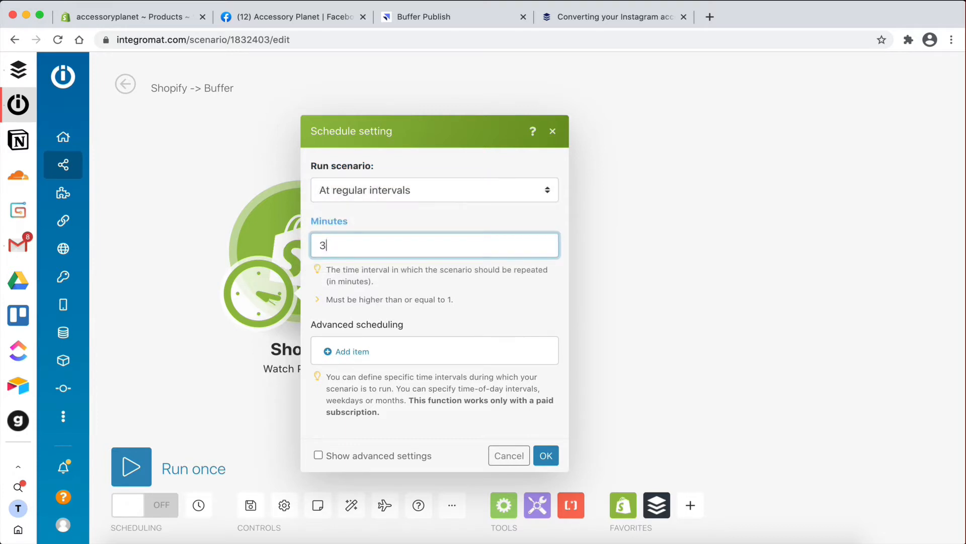
key("BackSpace")
key("BackSpace")
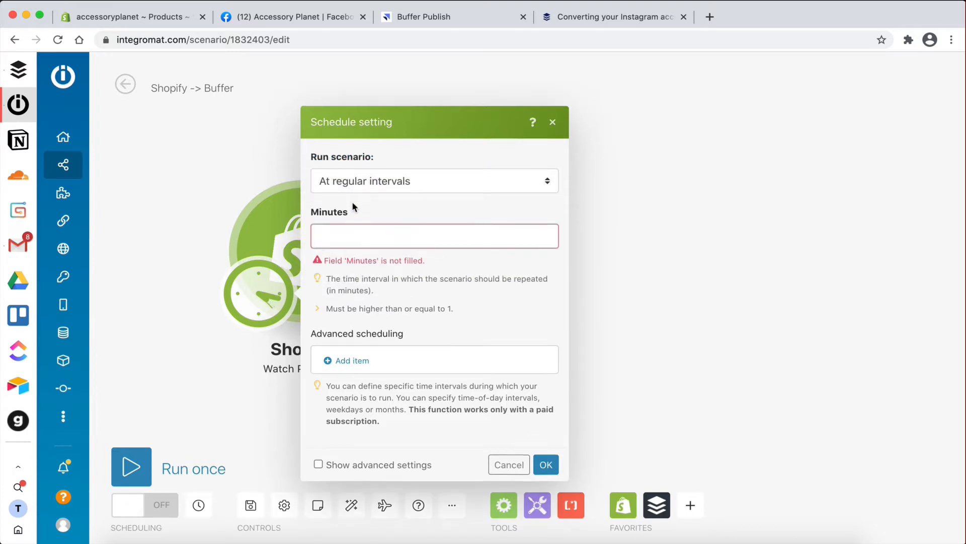
left_click(364, 190)
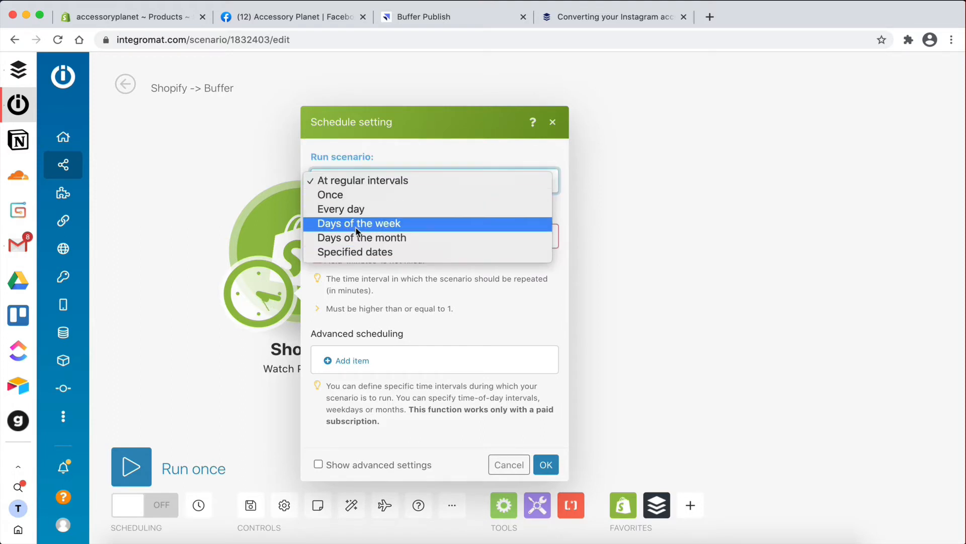
left_click(421, 288)
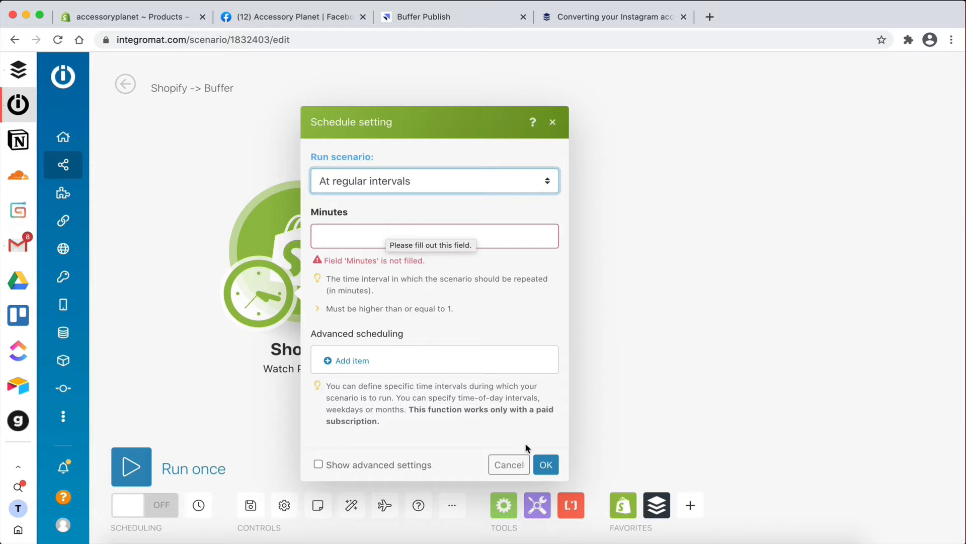
left_click(509, 464)
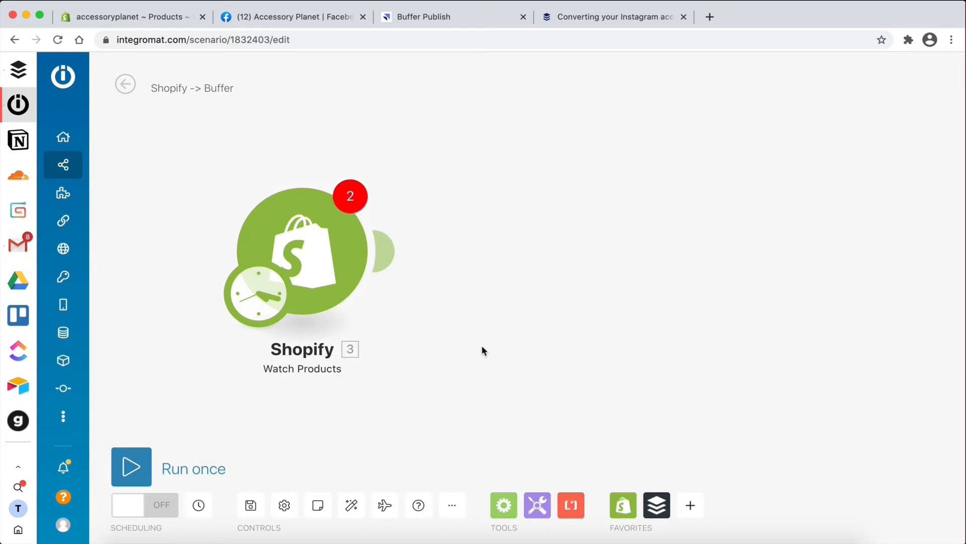
Step: Set the Limit of the Shopify Watch Products trigger to 50 and save the trigger's settings
left_click(302, 252)
scroll(506, 329, "down", 2)
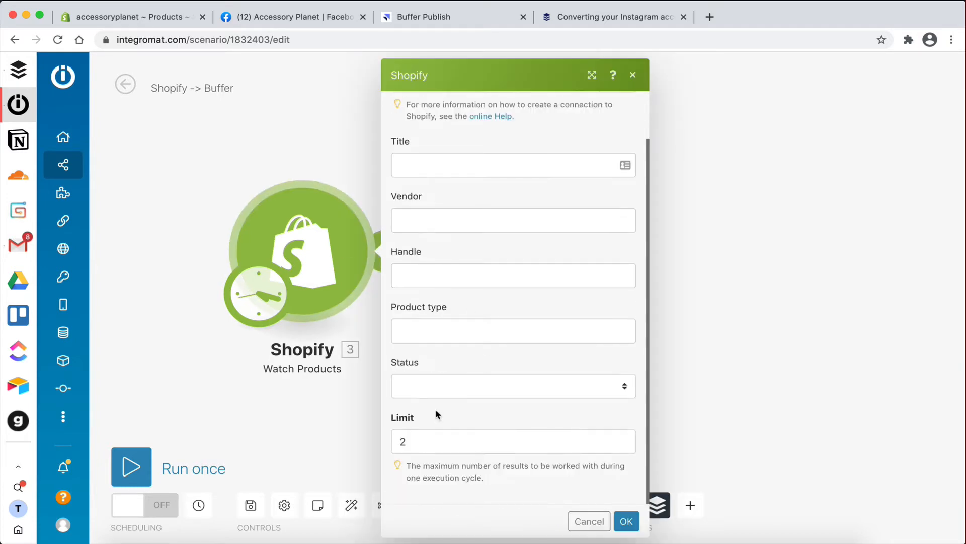
left_click(405, 441)
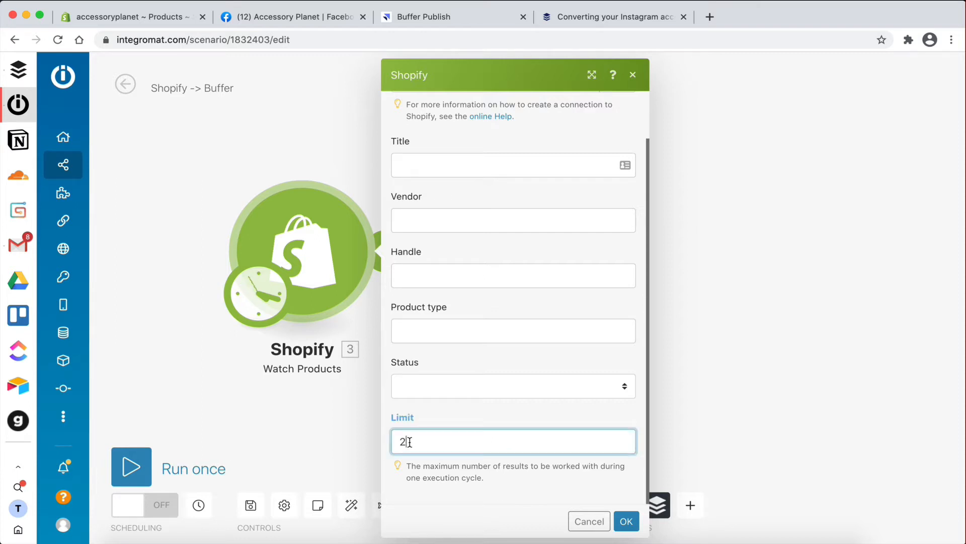
key("BackSpace")
type("0")
left_click(449, 423)
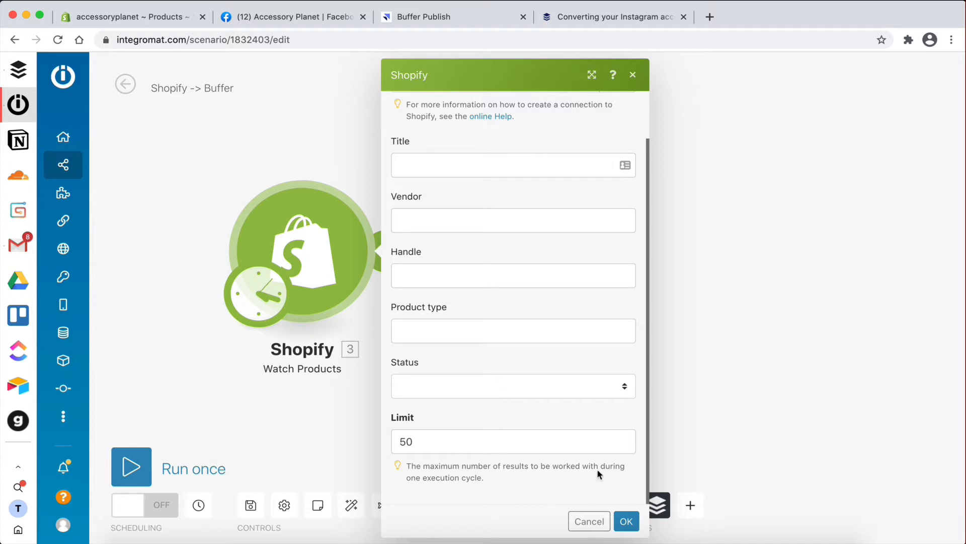
left_click(449, 448)
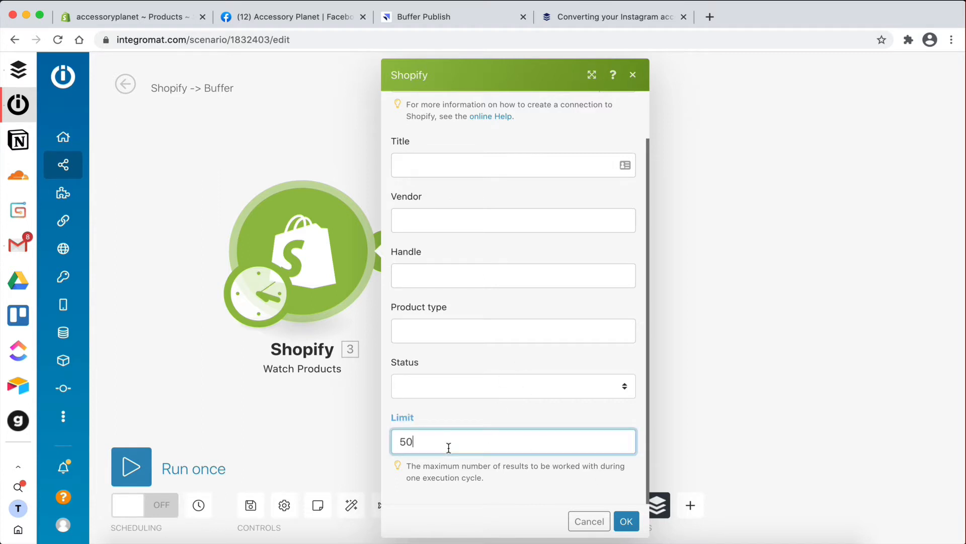
key("BackSpace")
key("BackSpace")
type("50")
left_click(637, 519)
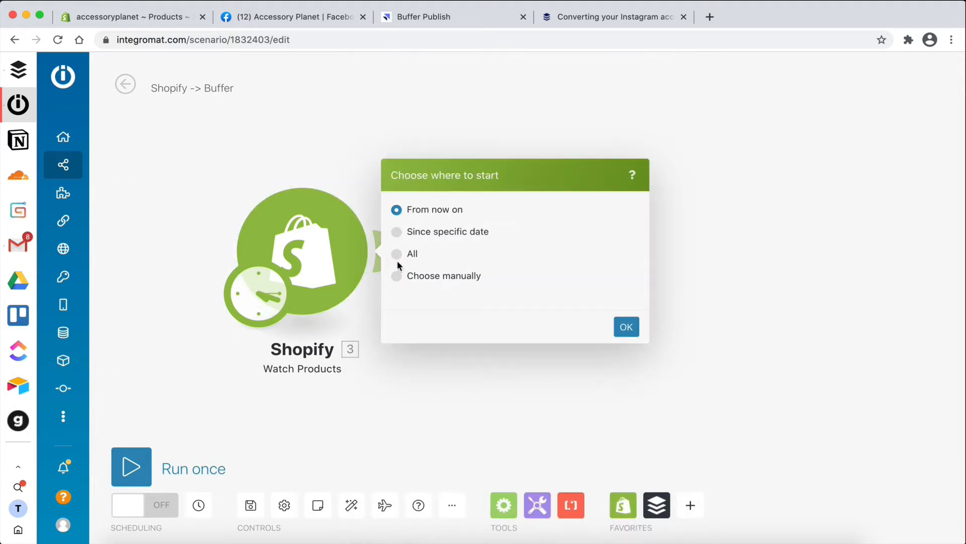
Step: Choose All as the starting point for the Watch Products trigger, checking the store's product list before confirming
left_click(398, 255)
left_click(107, 18)
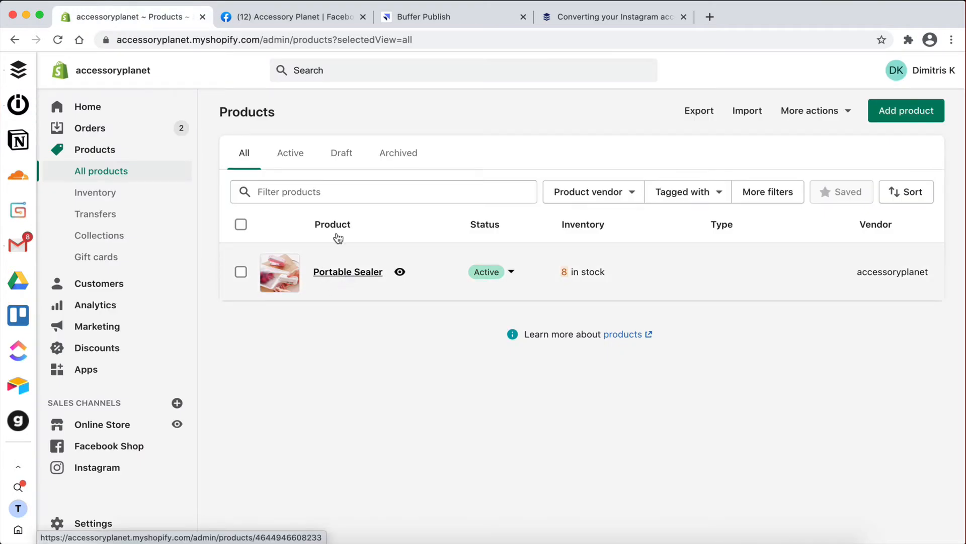
left_click(31, 122)
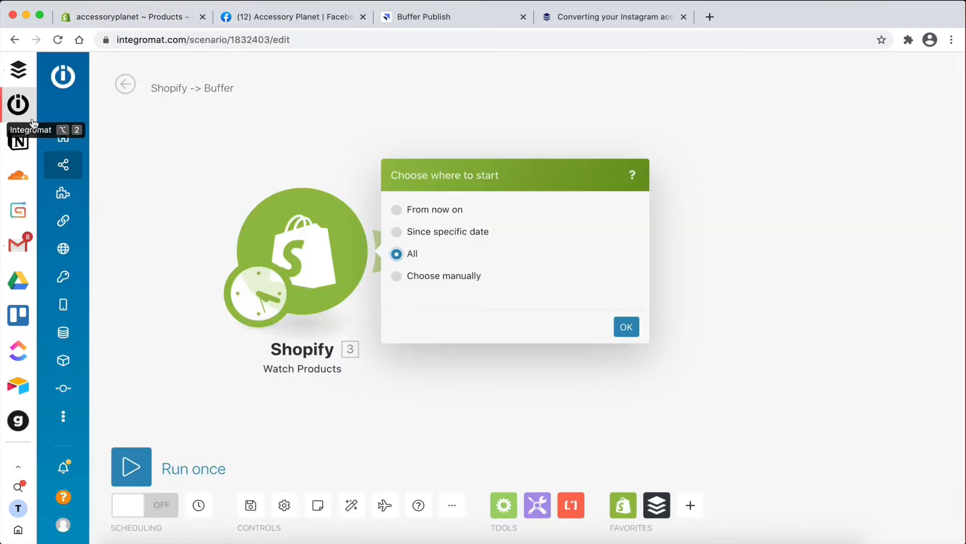
left_click(396, 210)
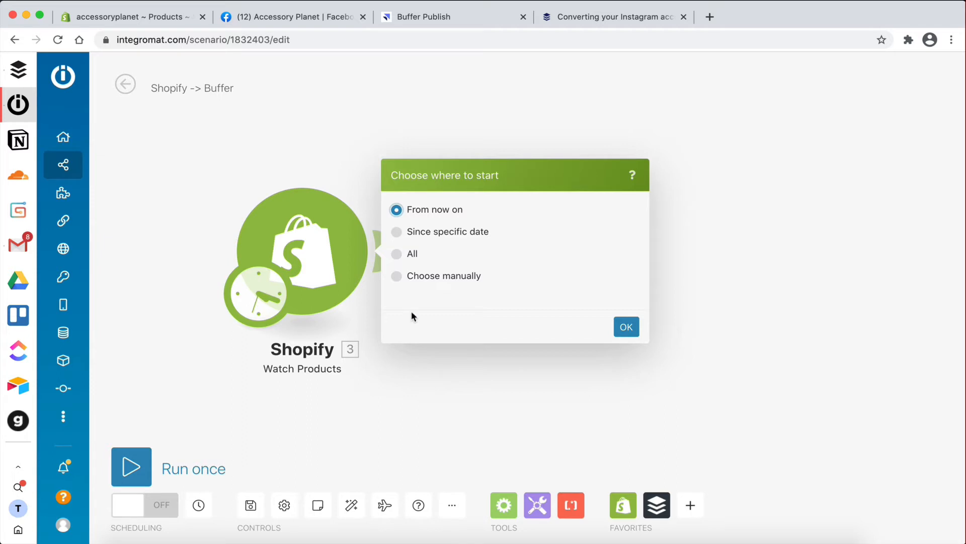
left_click(397, 255)
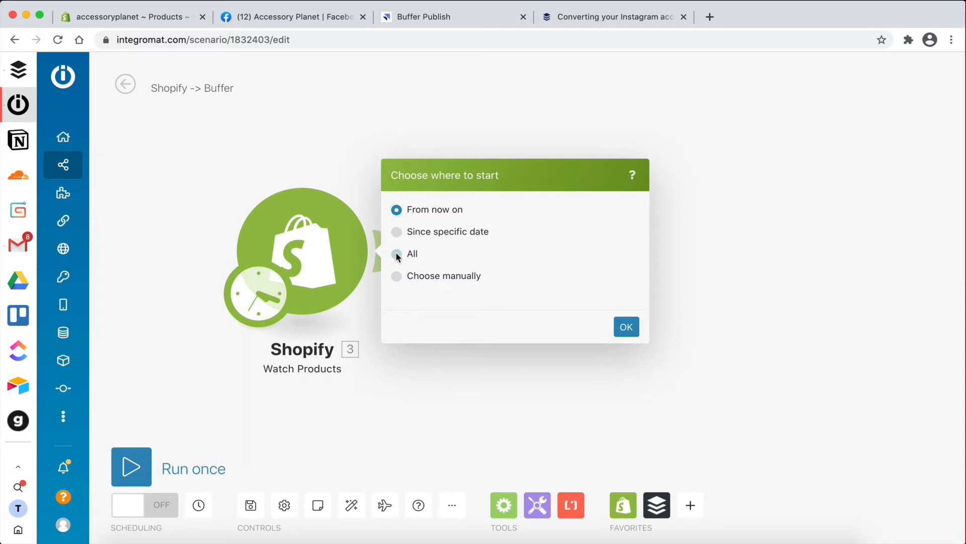
left_click(626, 328)
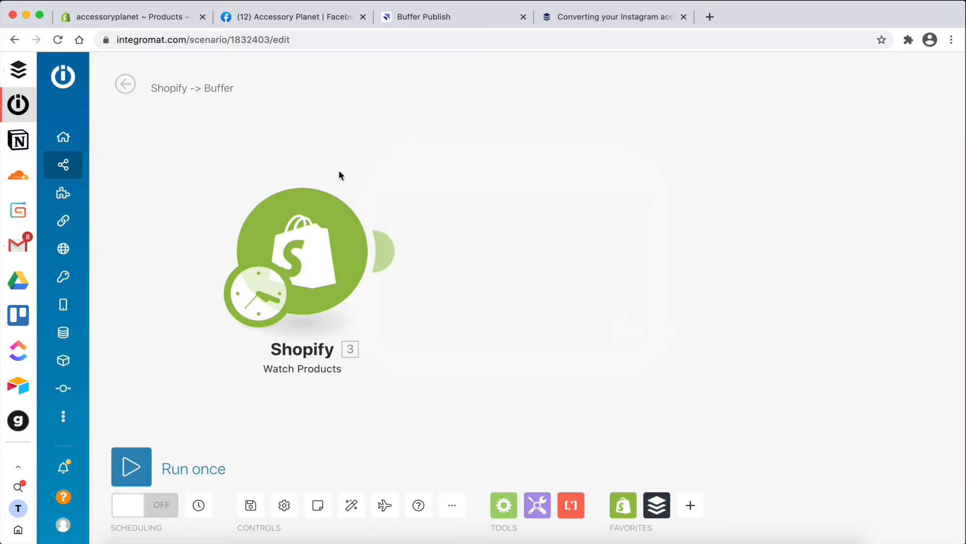
Step: Run only the Watch Products module and compare the output bundle's title and body text with the Shopify product list
right_click(295, 240)
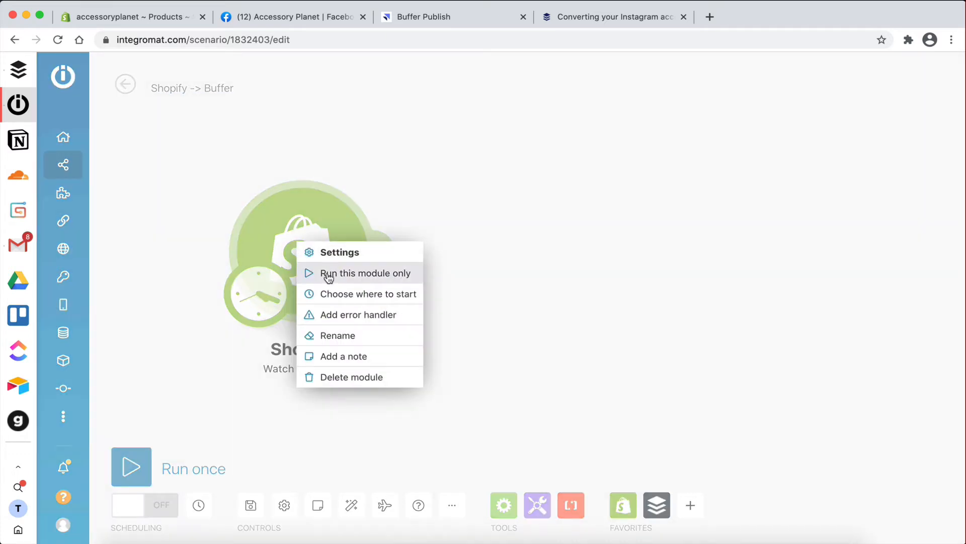
left_click(370, 275)
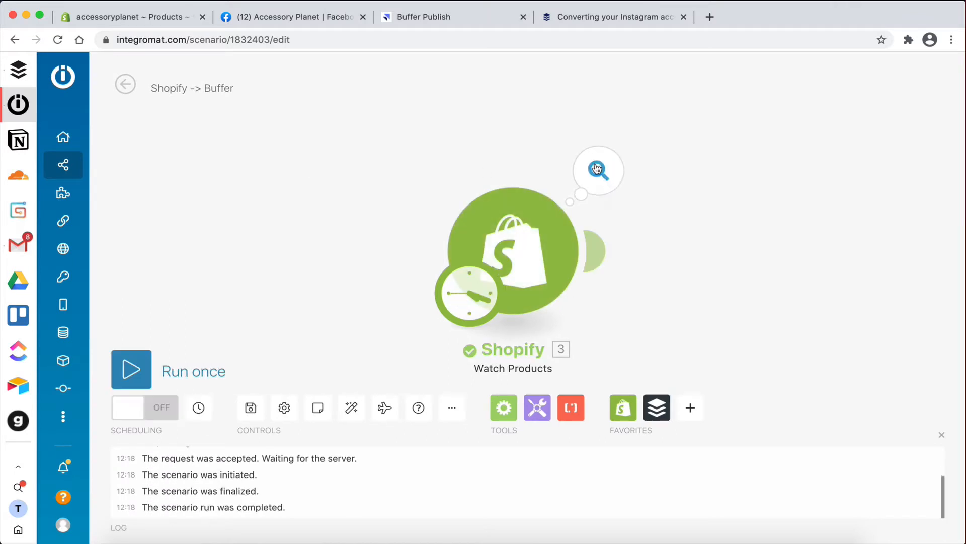
left_click(598, 170)
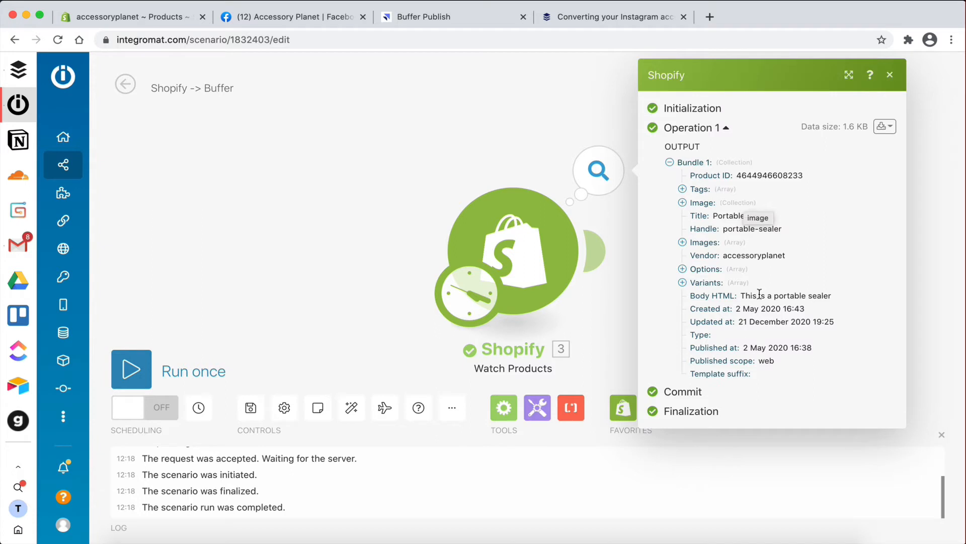
left_click_drag(743, 296, 833, 296)
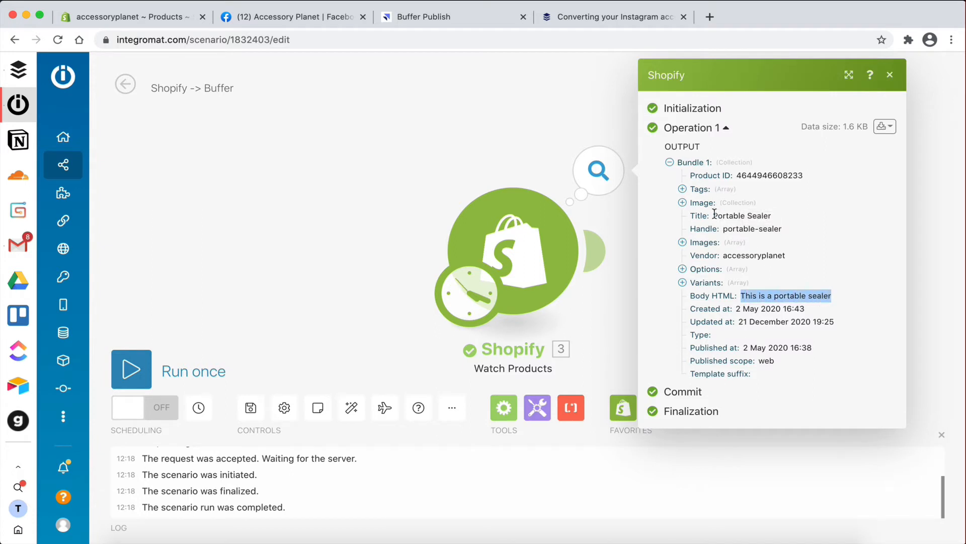
left_click_drag(713, 215, 772, 216)
left_click(150, 18)
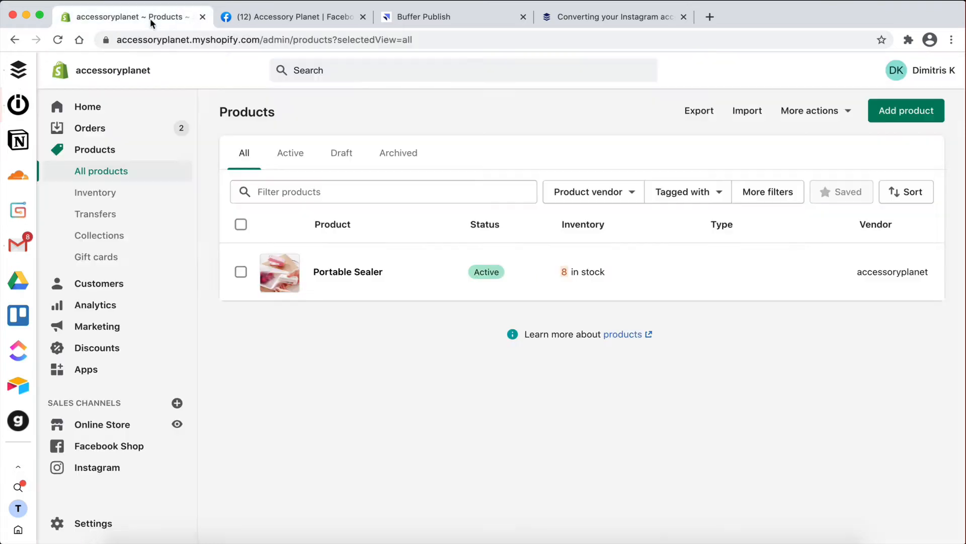
left_click(18, 105)
left_click(889, 82)
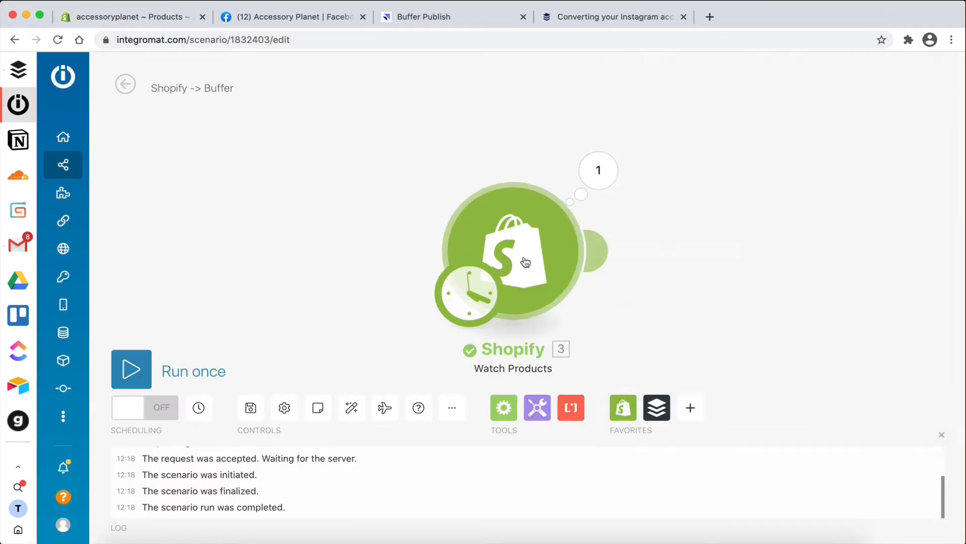
Step: Change the Watch Products trigger's starting point to From now on
right_click(525, 257)
left_click(570, 308)
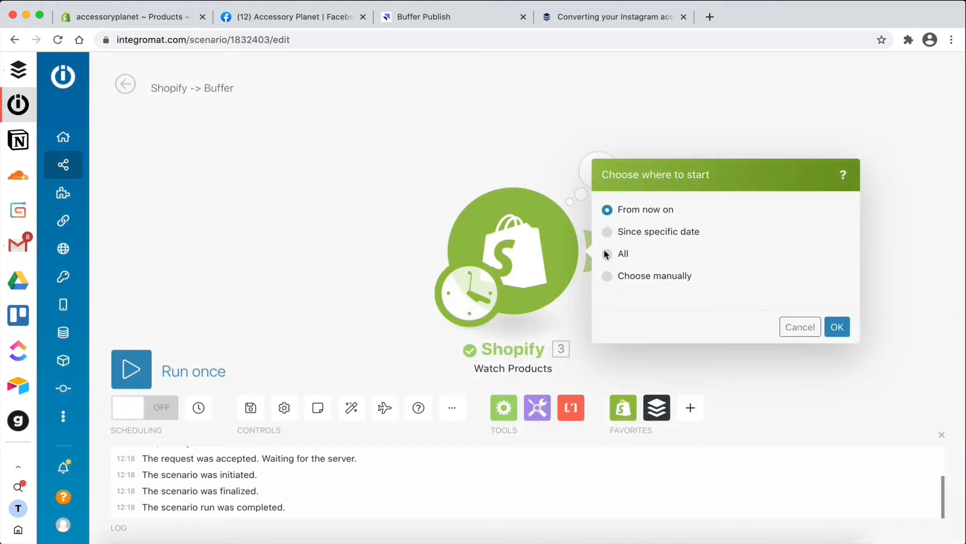
left_click(607, 254)
left_click(607, 209)
left_click(840, 329)
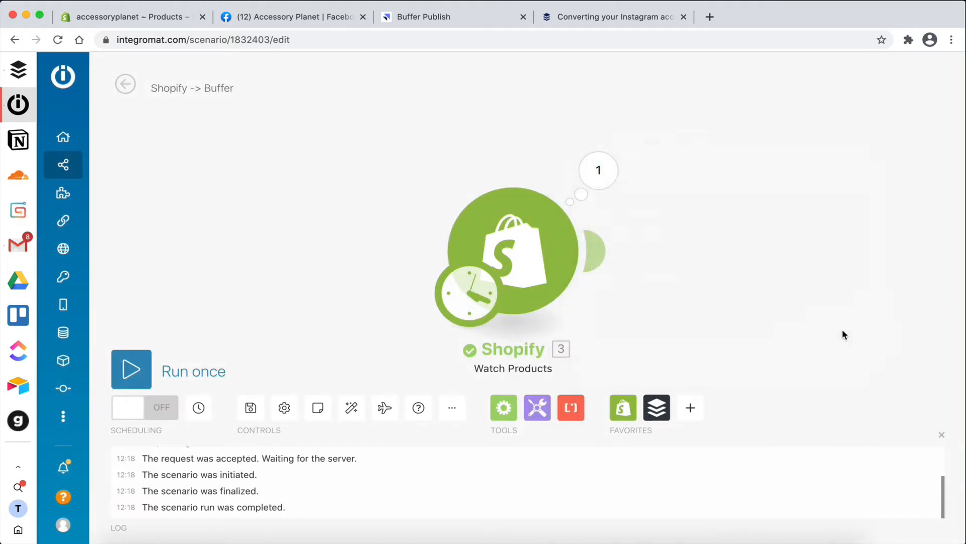
Step: Run only the Watch Products module again and inspect its output for the new starting point
right_click(542, 244)
left_click(568, 269)
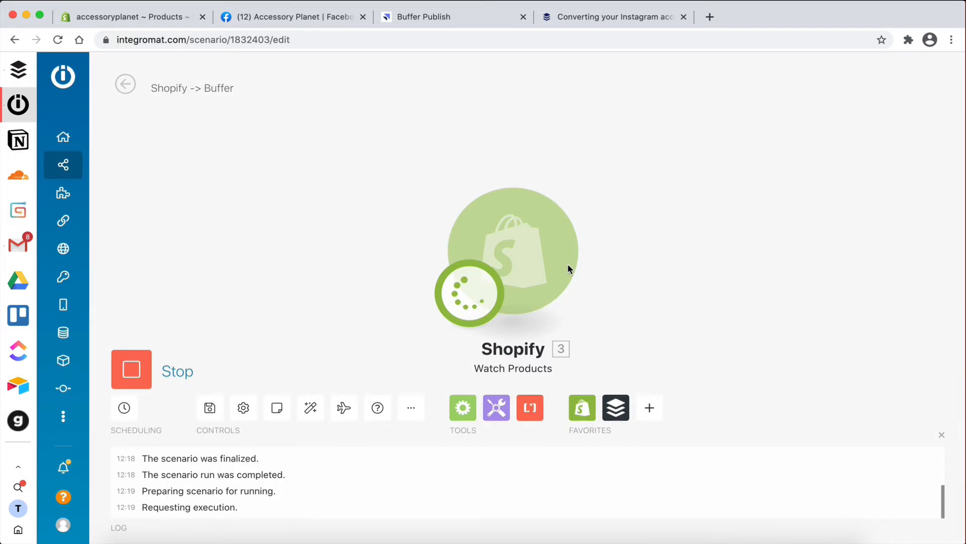
left_click(595, 160)
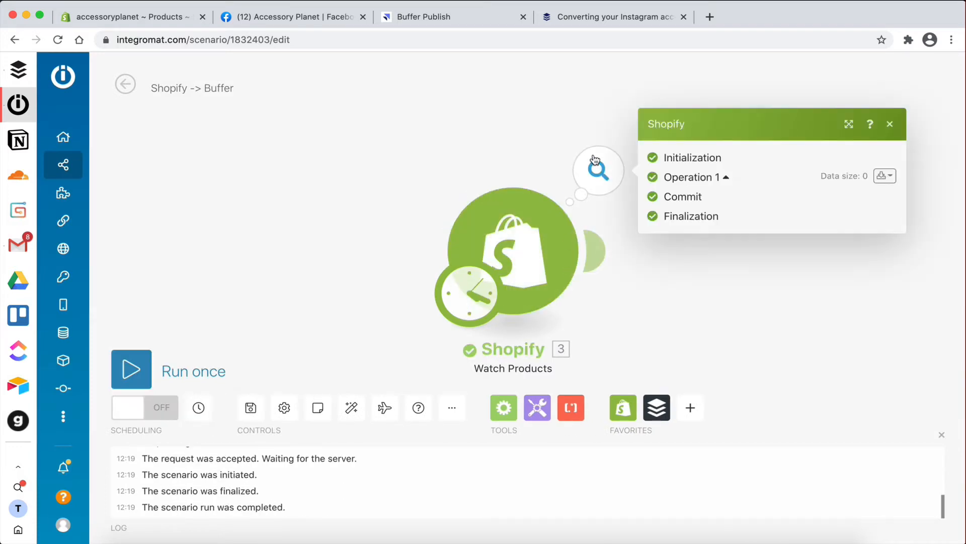
left_click(585, 106)
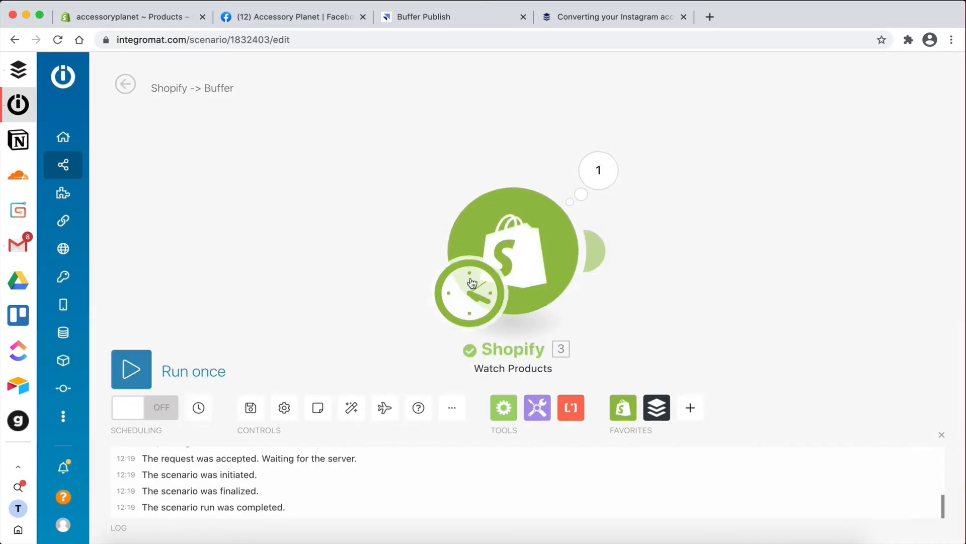
Step: Add a Buffer module with the Create a status update action after the Shopify trigger
left_click_drag(471, 283, 270, 281)
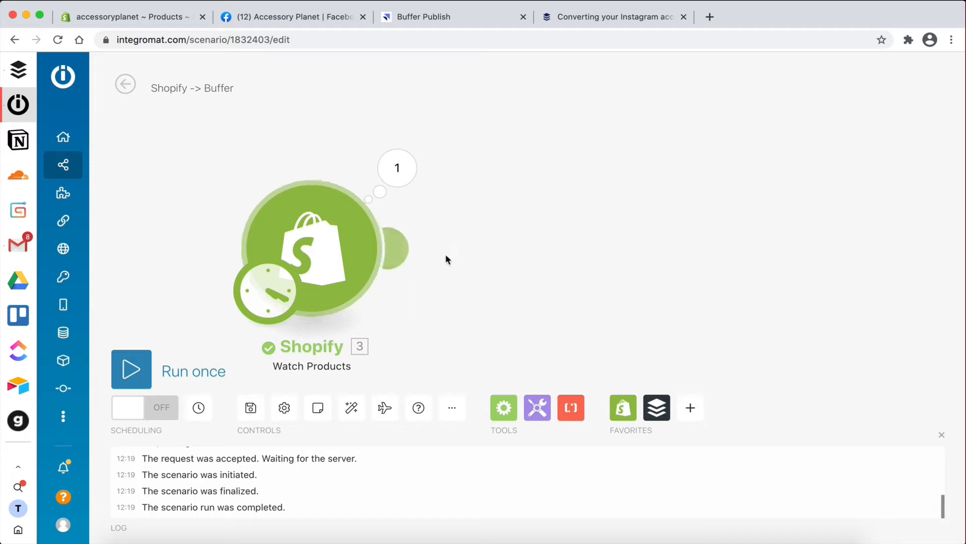
left_click(403, 252)
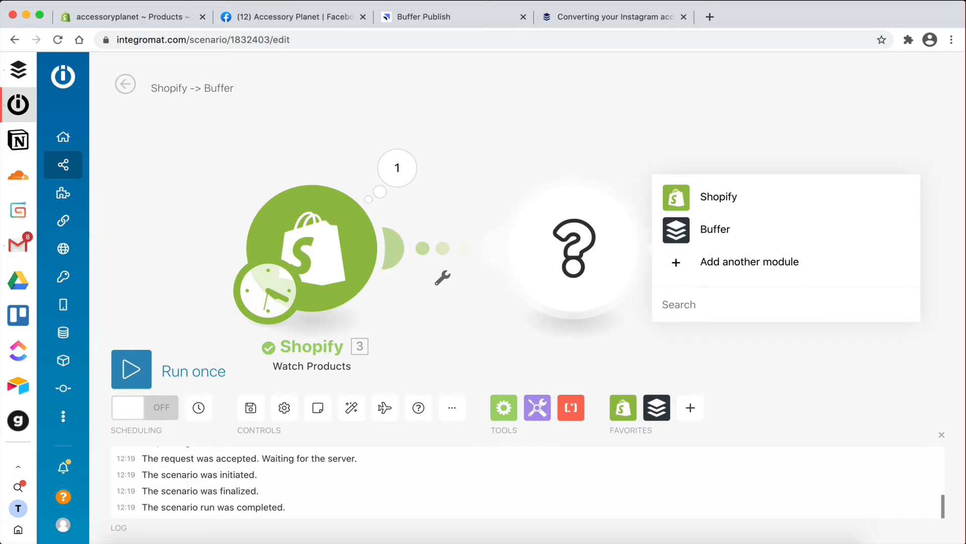
type("buffer")
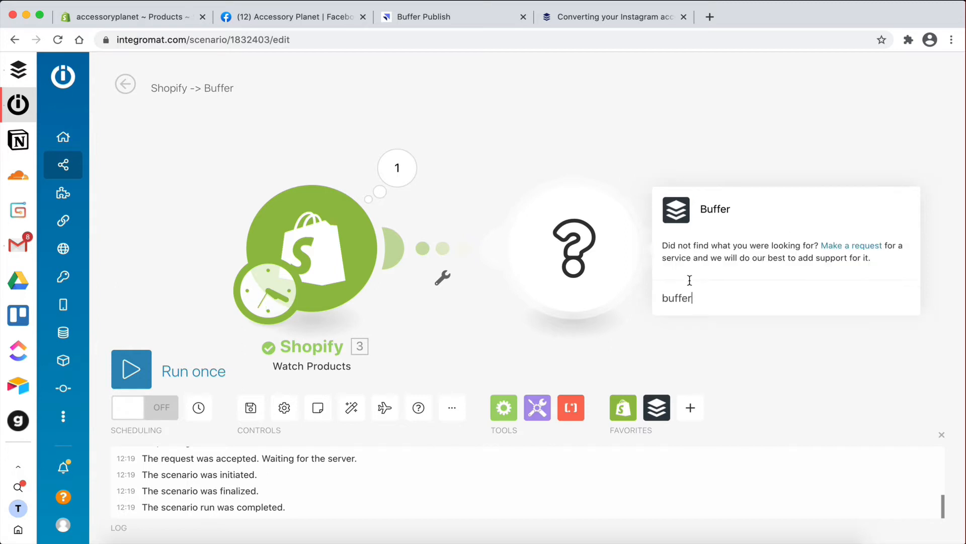
left_click(679, 220)
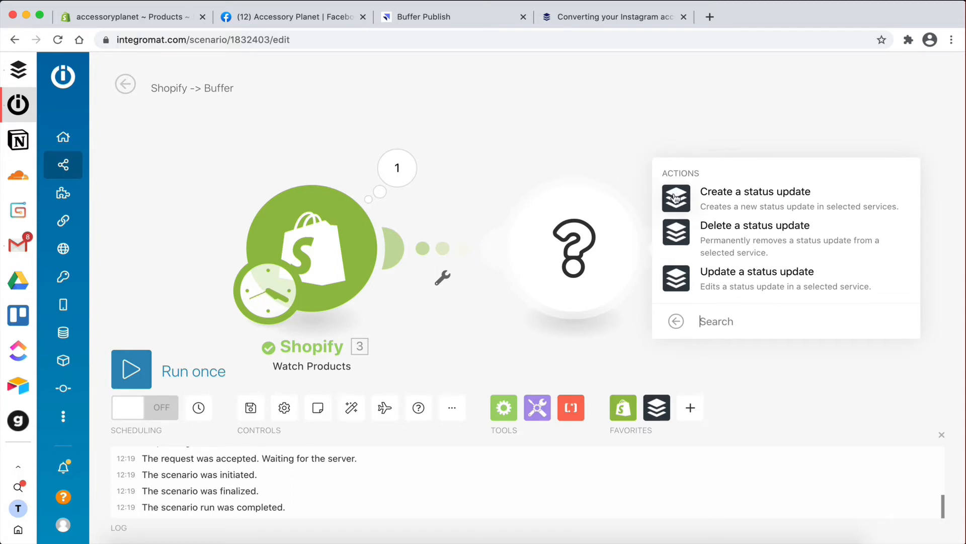
left_click(676, 196)
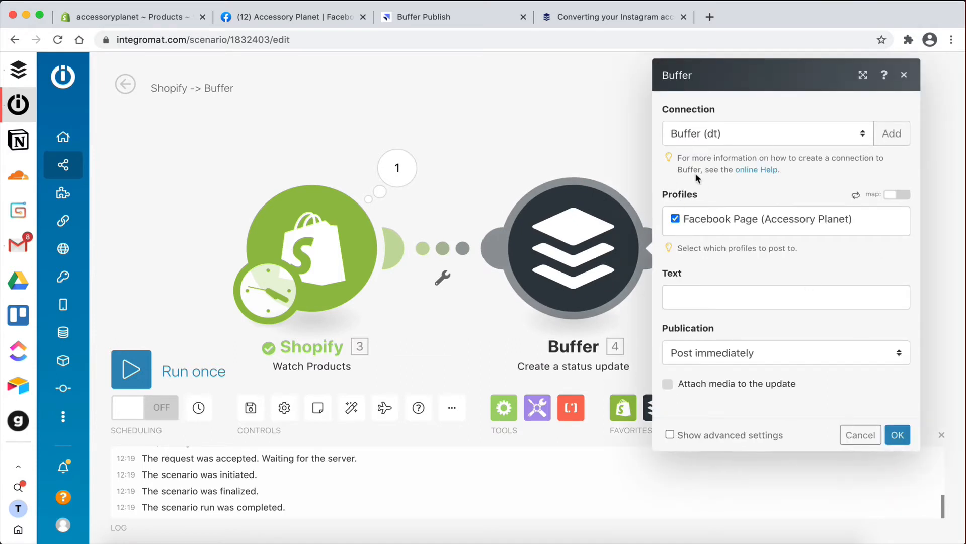
left_click(889, 132)
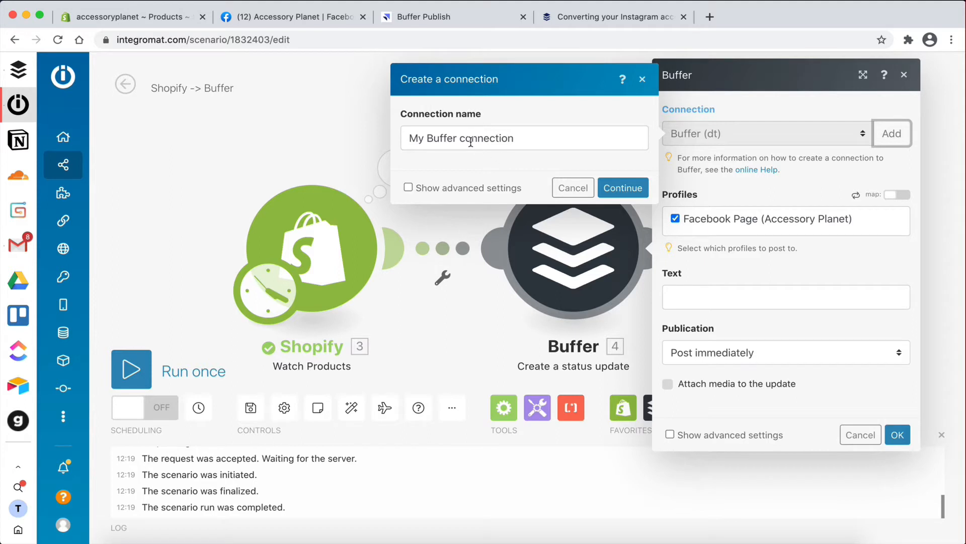
left_click(624, 187)
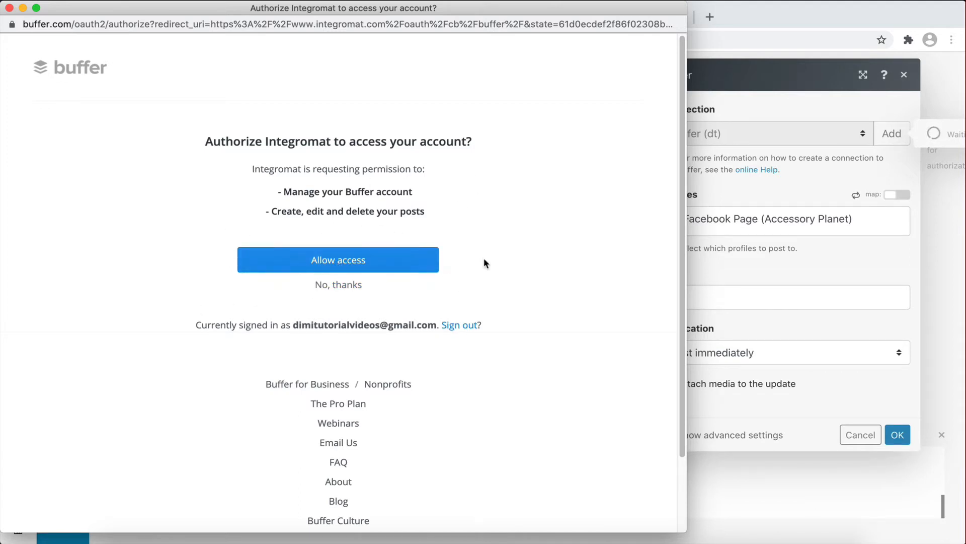
left_click(9, 8)
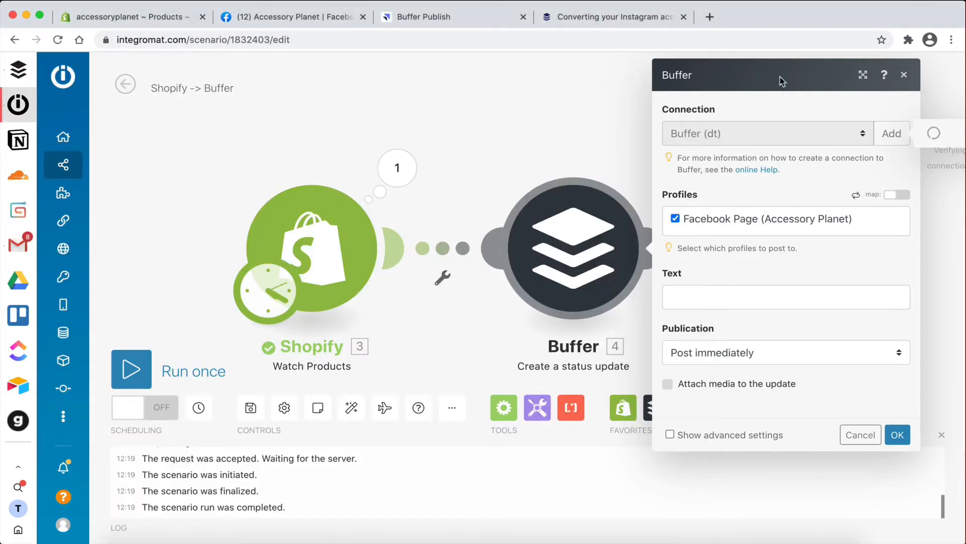
left_click(571, 229)
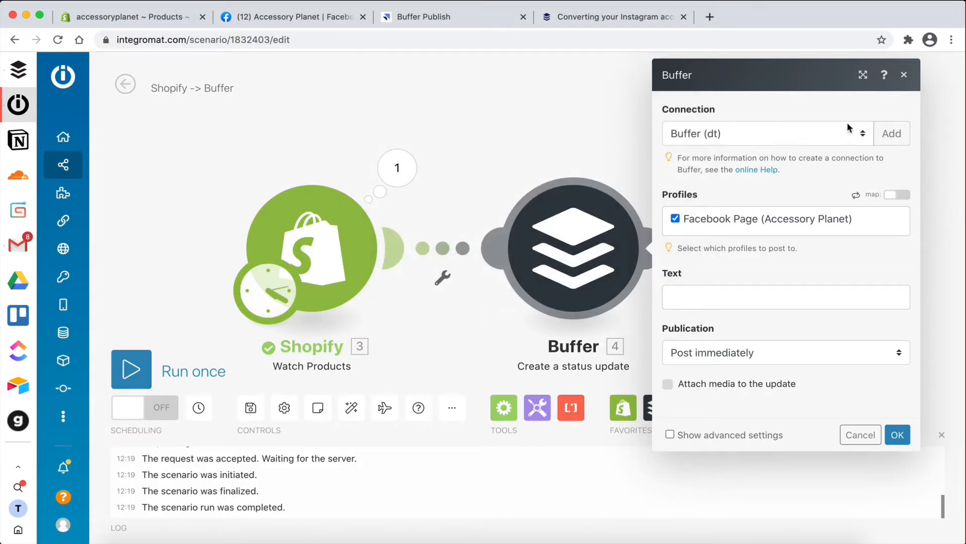
Step: Select the Buffer (dt) connection for the Buffer status update module
left_click(815, 142)
left_click(733, 162)
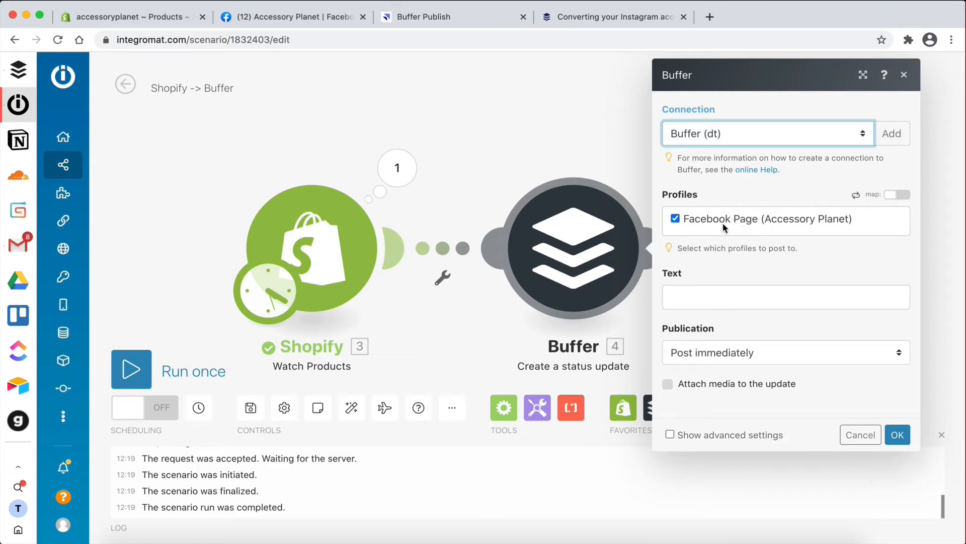
Step: Switch to Buffer and open the list of new channels that can be connected to the account
left_click(399, 20)
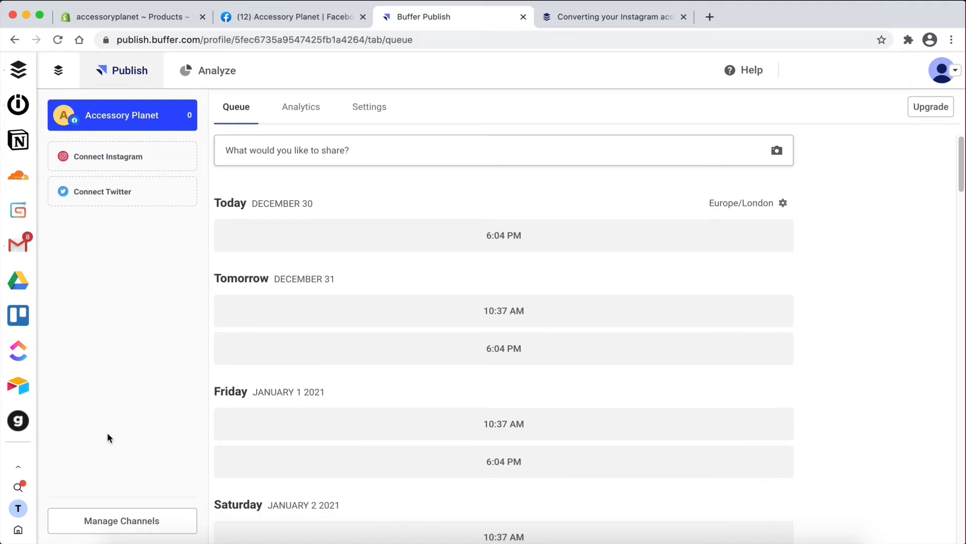
left_click(107, 523)
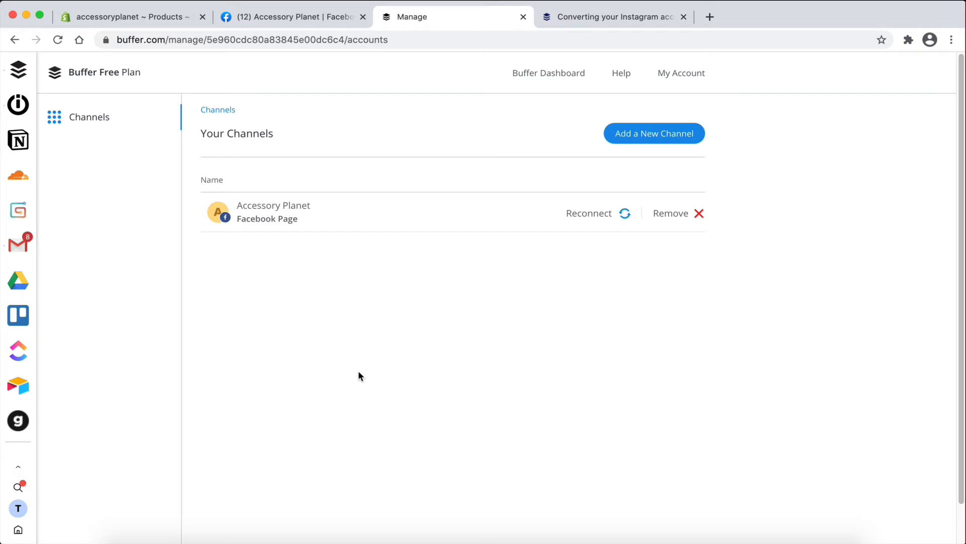
left_click(651, 135)
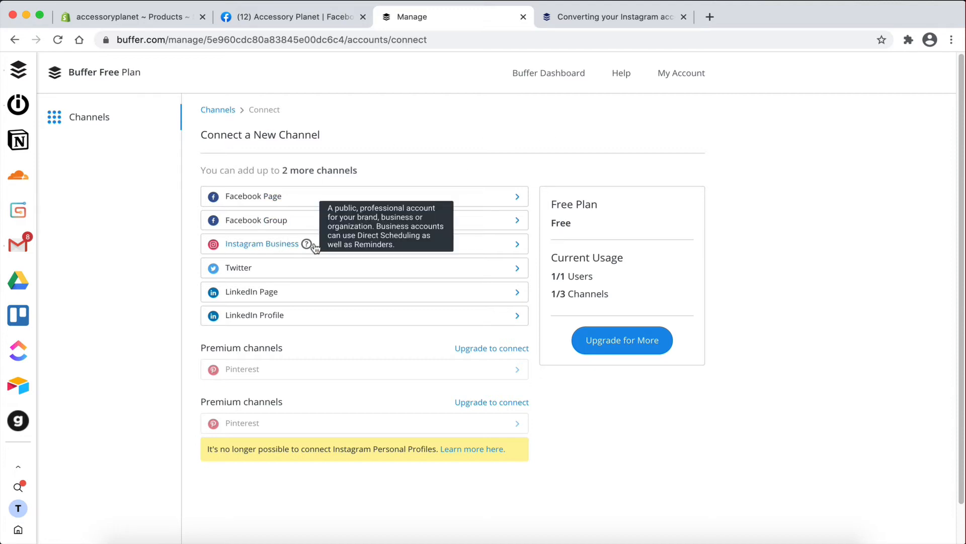
Step: Read Buffer's help article on converting an Instagram account to a business account, through Facebook and the Instagram mobile app
left_click(563, 20)
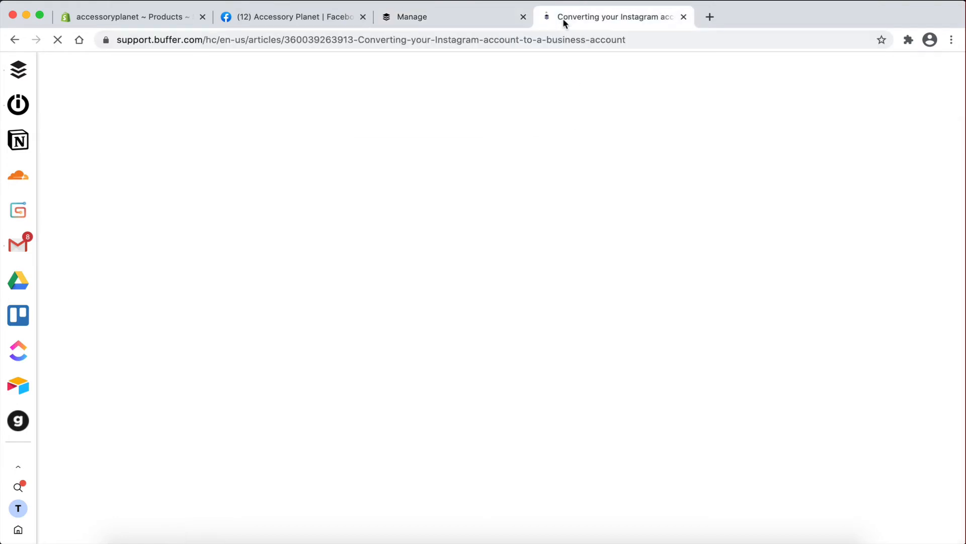
scroll(452, 288, "down", 2)
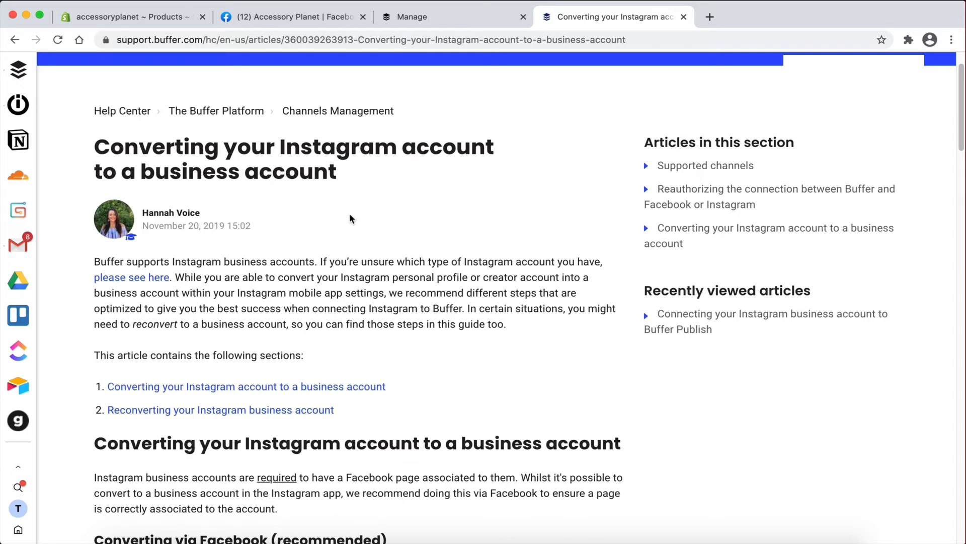
scroll(332, 214, "down", 10)
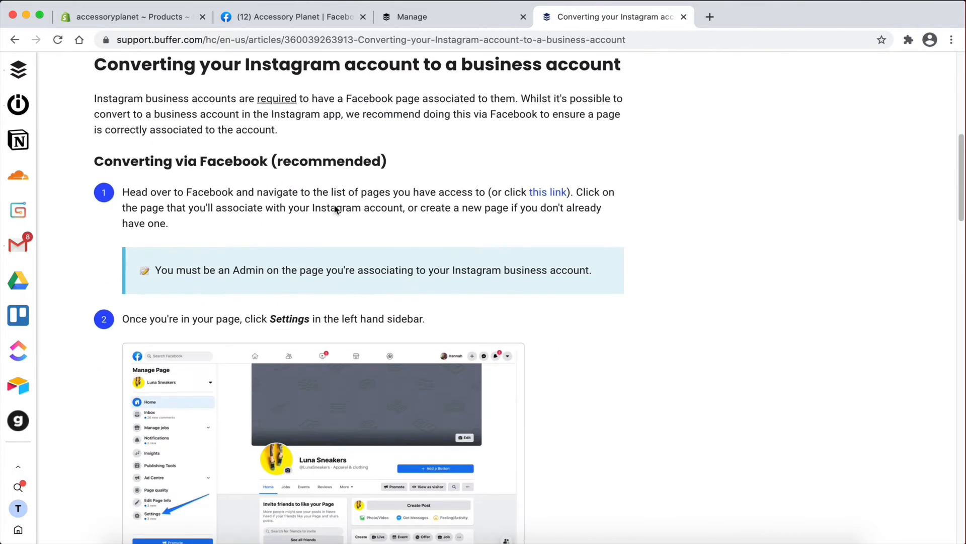
scroll(263, 332, "down", 6)
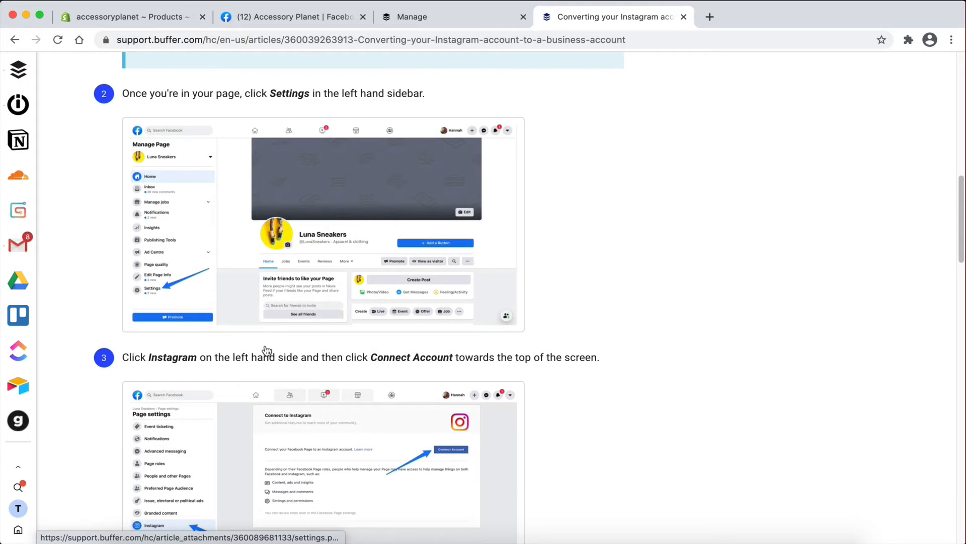
scroll(271, 337, "down", 2)
scroll(271, 336, "up", 2)
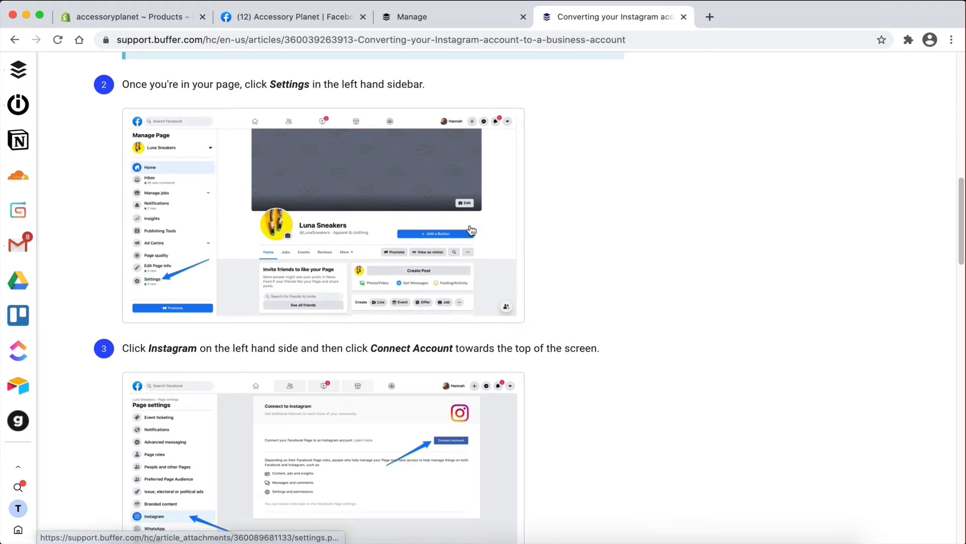
scroll(561, 287, "down", 5)
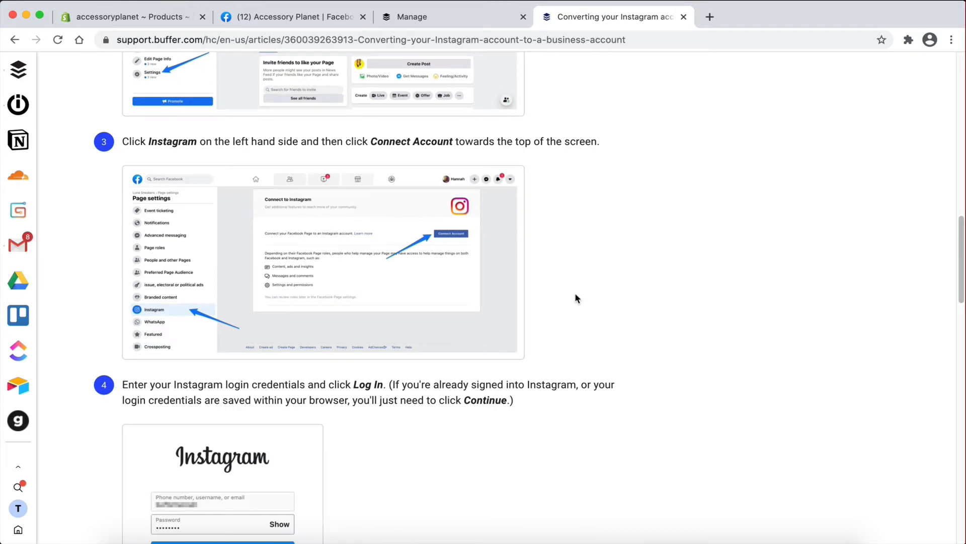
scroll(577, 297, "down", 4)
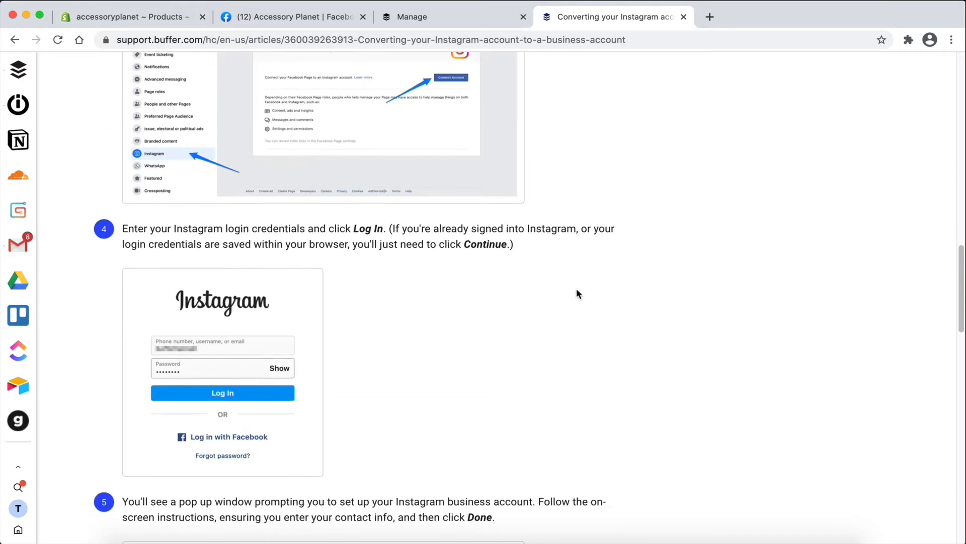
scroll(497, 311, "down", 10)
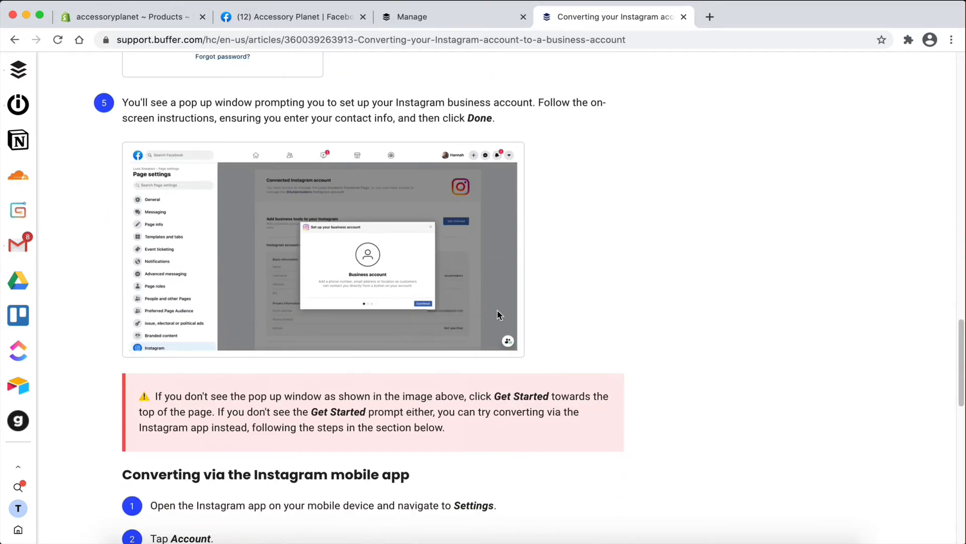
scroll(499, 312, "down", 1)
left_click(309, 173)
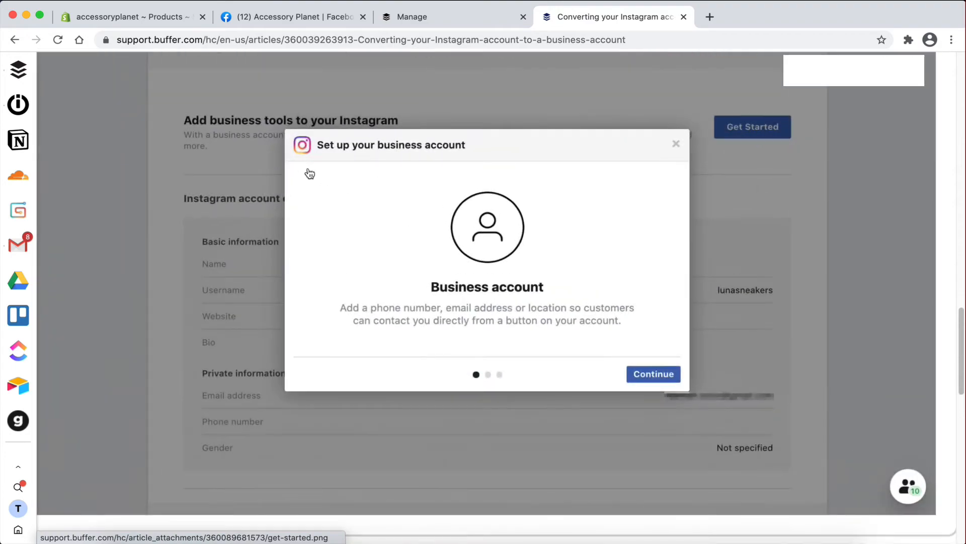
left_click(546, 289)
scroll(546, 290, "down", 7)
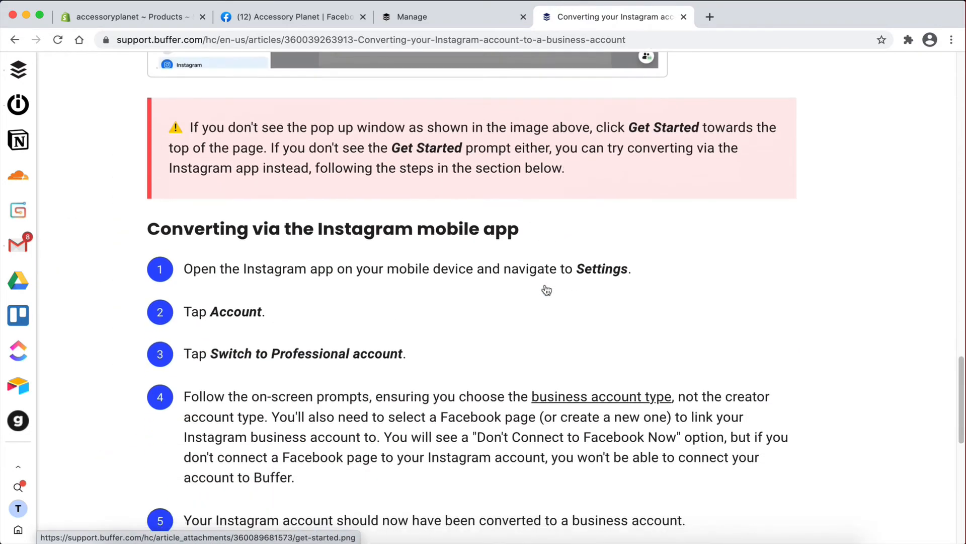
scroll(547, 290, "down", 4)
scroll(550, 291, "down", 3)
scroll(350, 225, "up", 4)
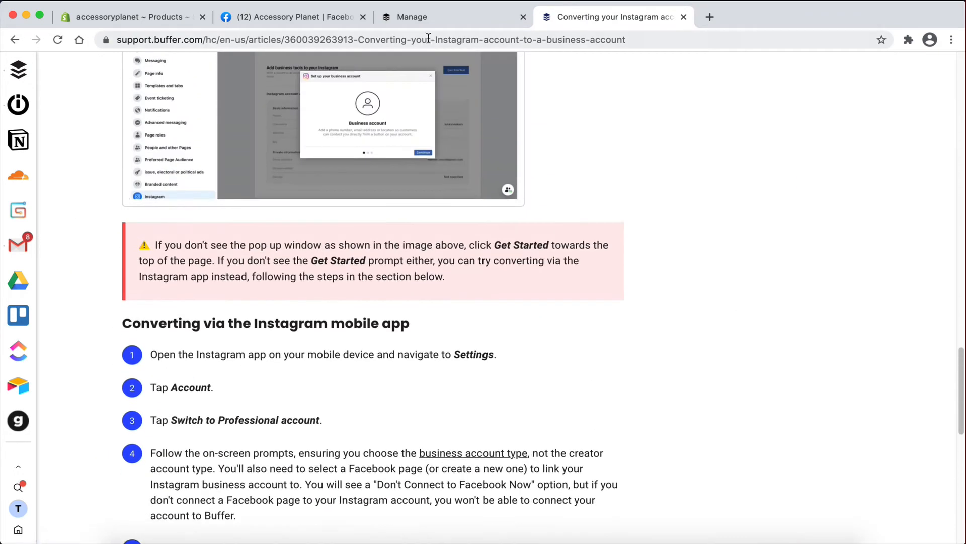
Step: Review the channel types on Buffer's Connect a New Channel page and return to the Buffer dashboard
left_click(429, 24)
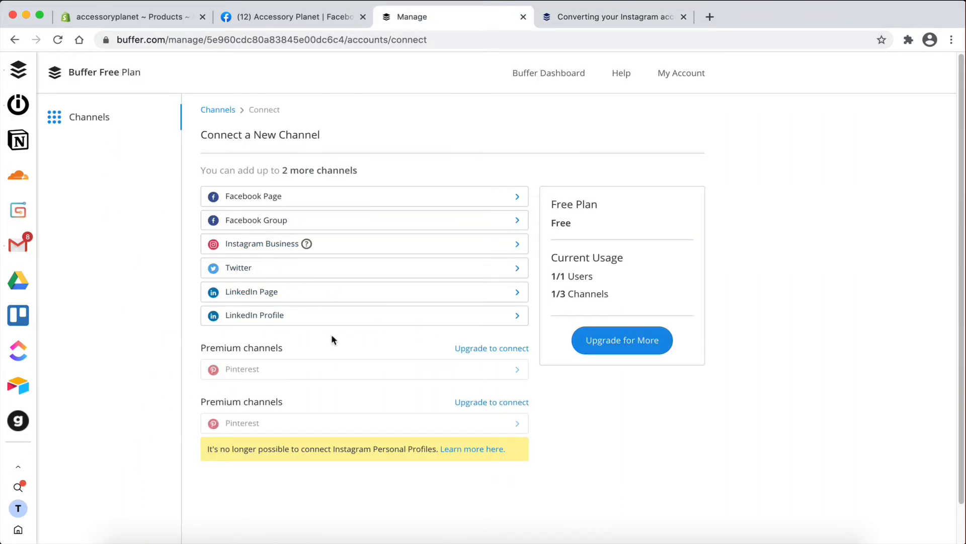
scroll(306, 297, "up", 1)
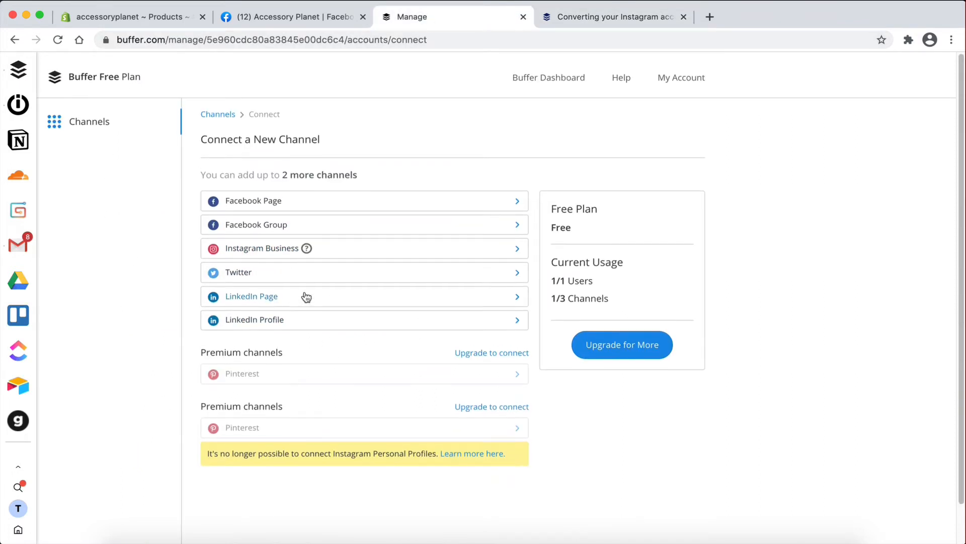
left_click(526, 83)
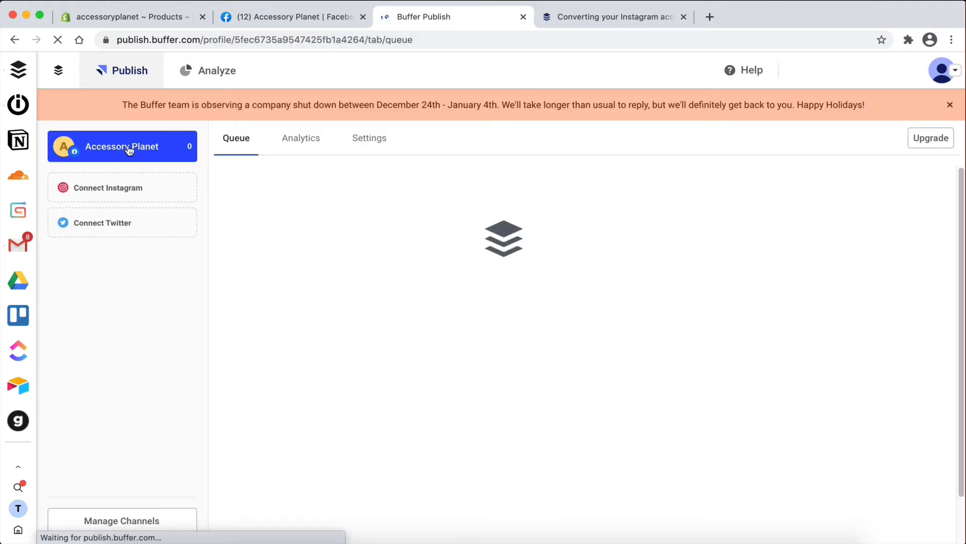
Step: Switch back to the Integromat scenario and keep Facebook Page (Accessory Planet) as the profile to post to
left_click(19, 105)
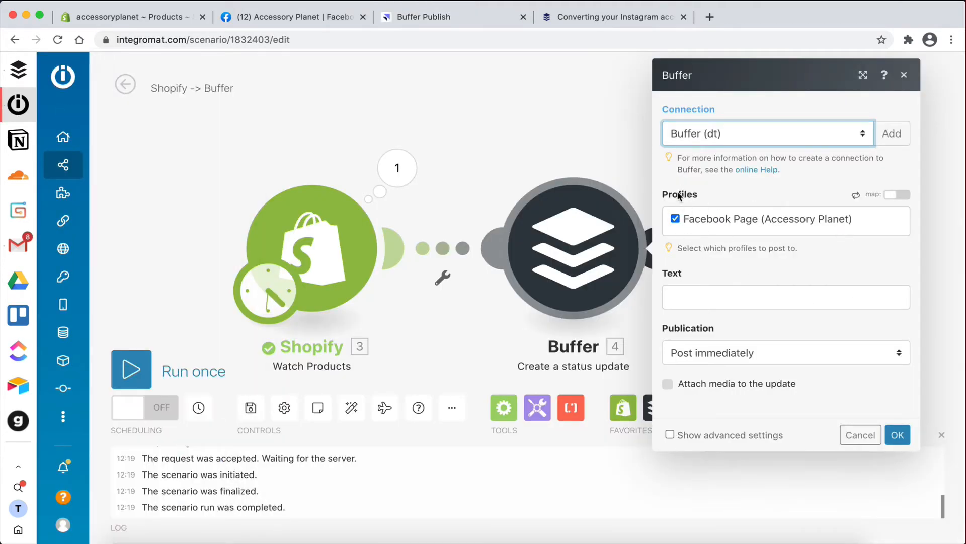
left_click(675, 219)
left_click(675, 219)
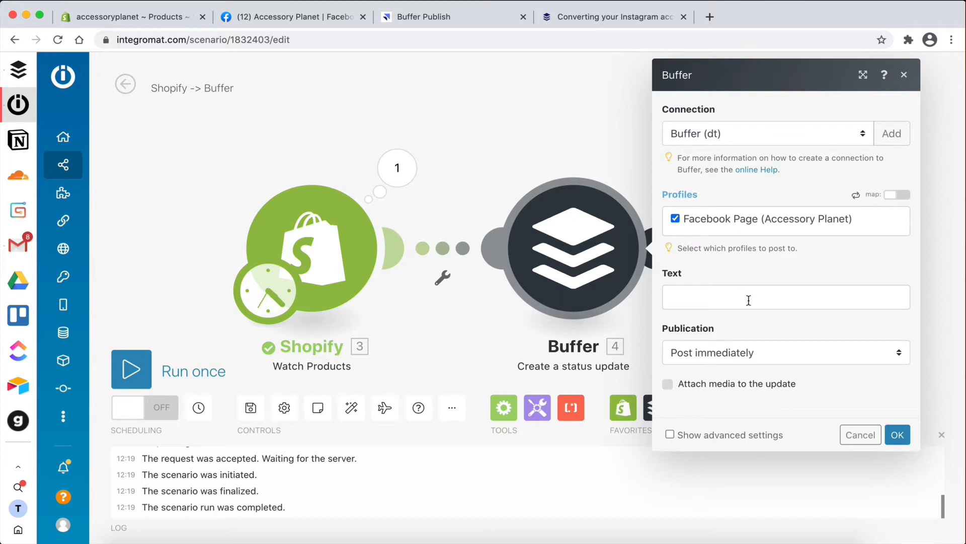
left_click(675, 218)
left_click(675, 218)
left_click(772, 277)
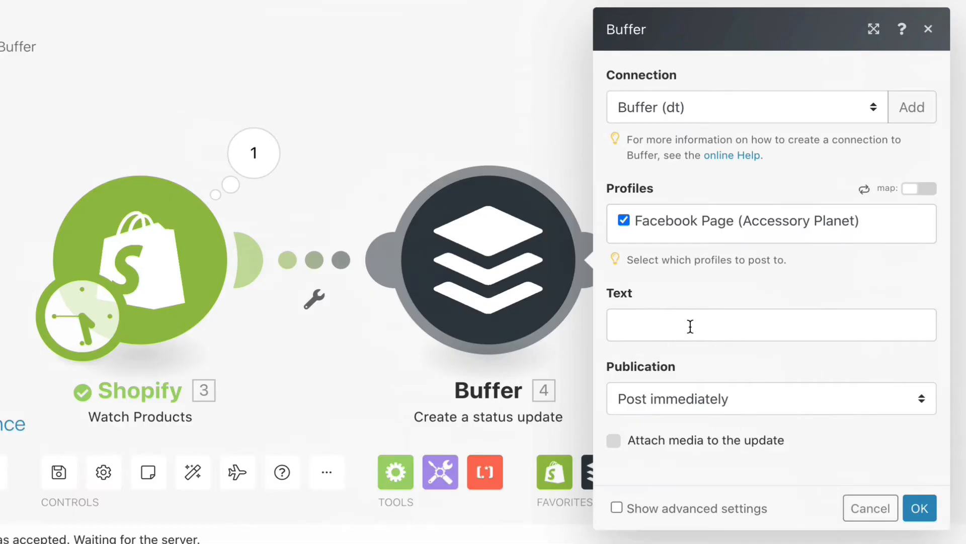
Step: Enter "Hey! Check out our new product!" as the text of the Buffer status update
left_click(691, 327)
left_click(694, 287)
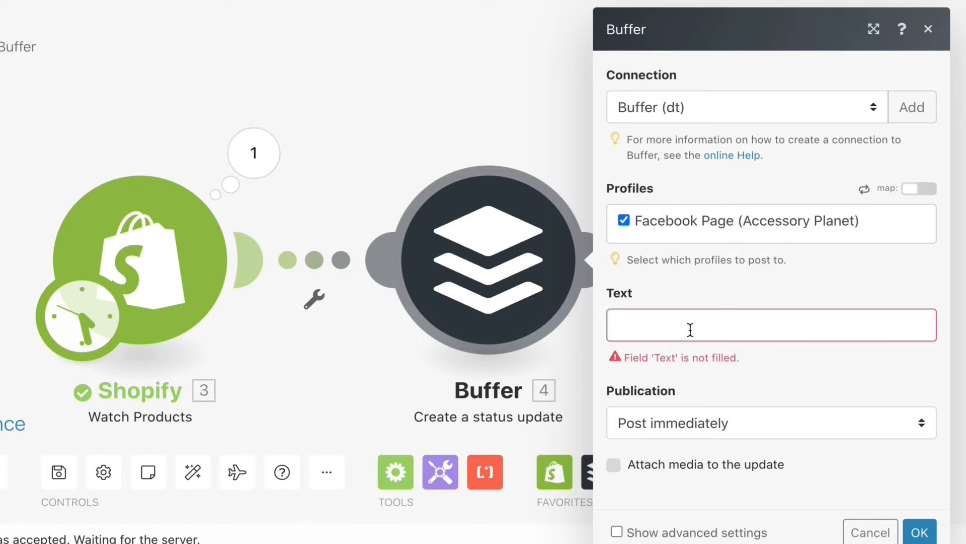
left_click(659, 330)
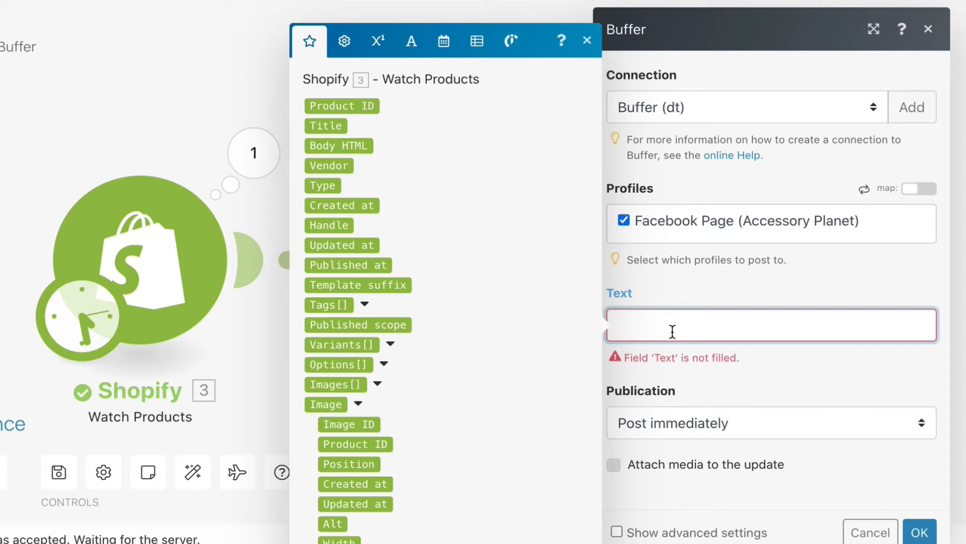
type("Hey! ")
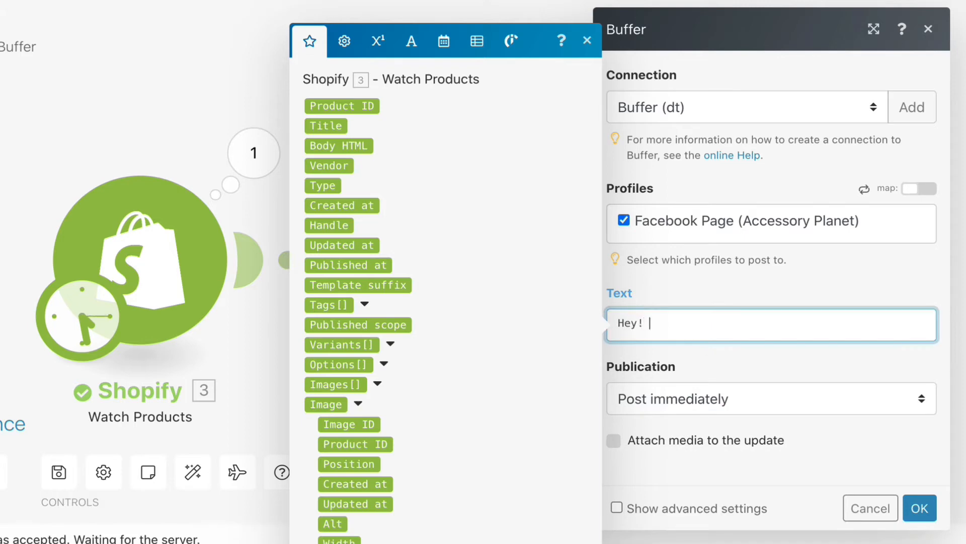
type("Checkout out")
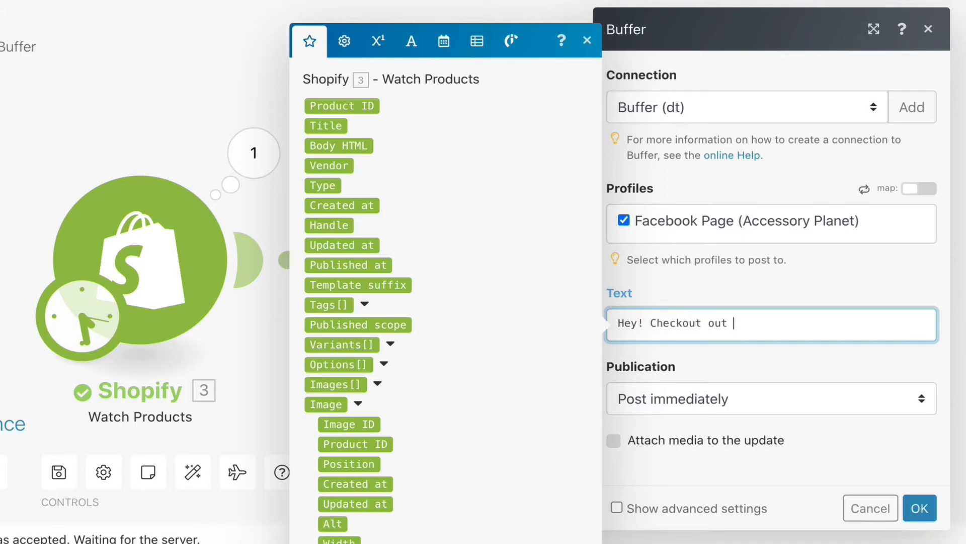
key("BackSpace")
key("BackSpace")
key("BackSpace")
key("BackSpace")
key("BackSpace")
key("BackSpace")
type("out our new product")
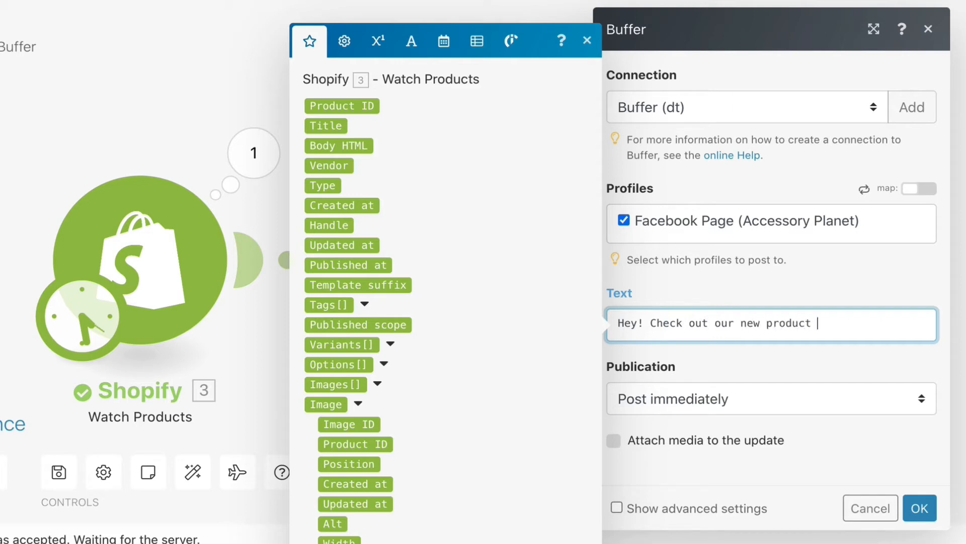
key("BackSpace")
type("!")
key("Return")
key("BackSpace")
left_click_drag(876, 322, 610, 323)
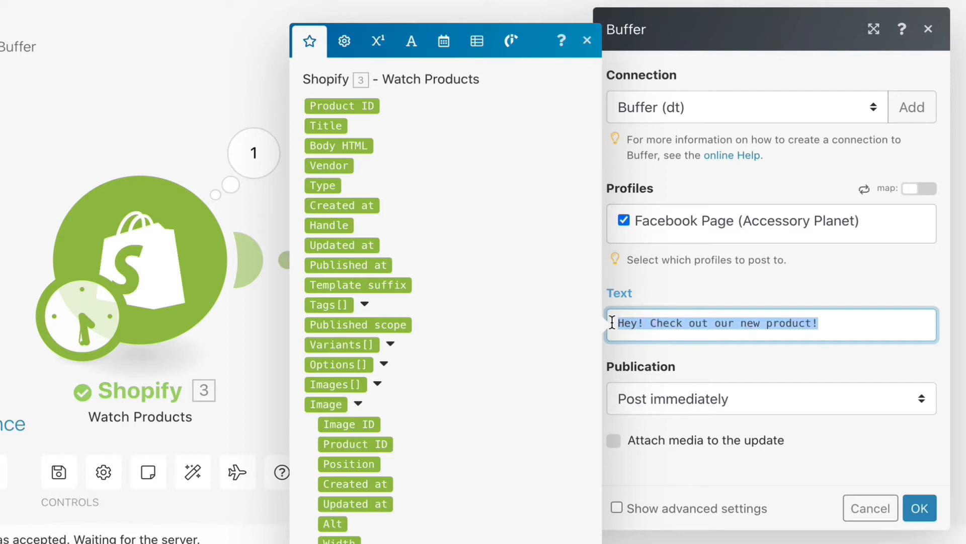
left_click(818, 325)
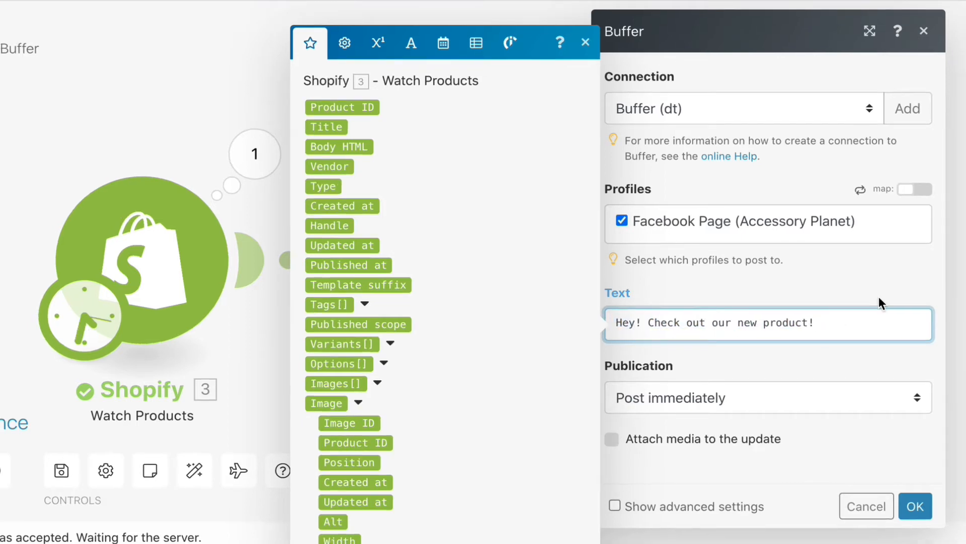
left_click(854, 268)
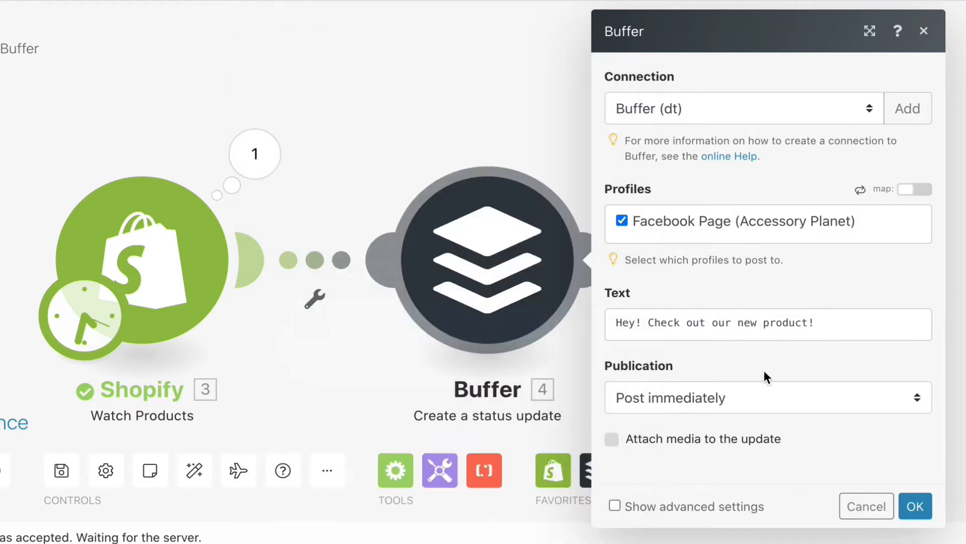
Step: Extend the status text with "The" followed by the Shopify product's Title field and an exclamation mark
left_click(824, 326)
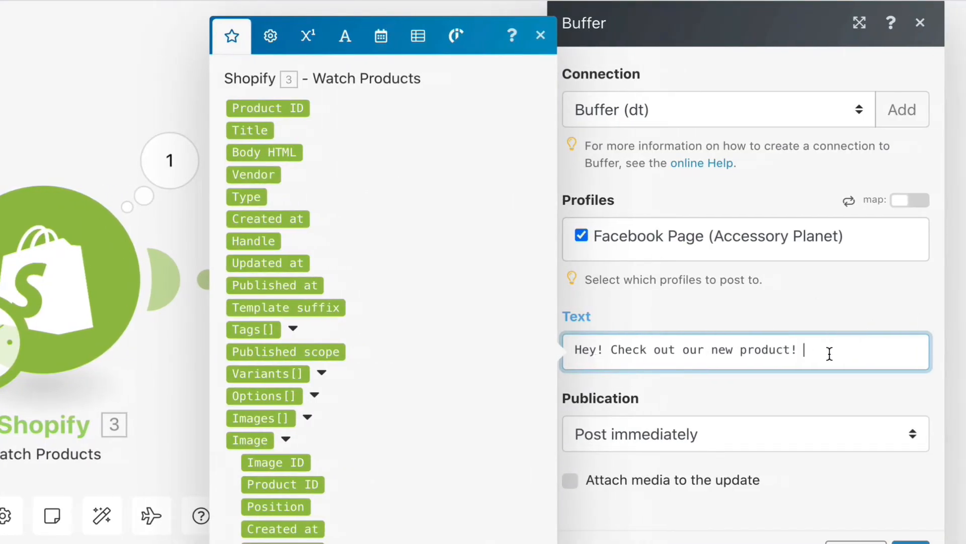
type("h")
type("The")
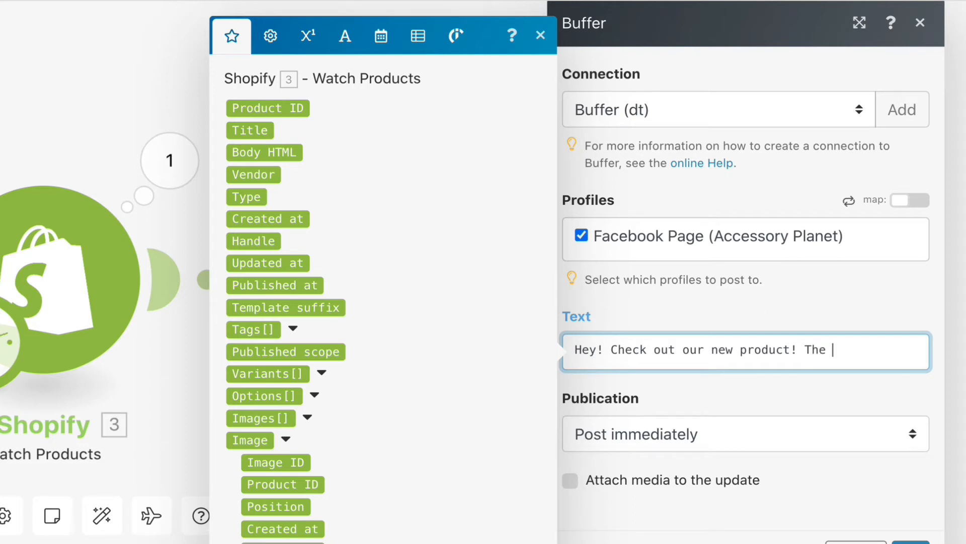
left_click(259, 129)
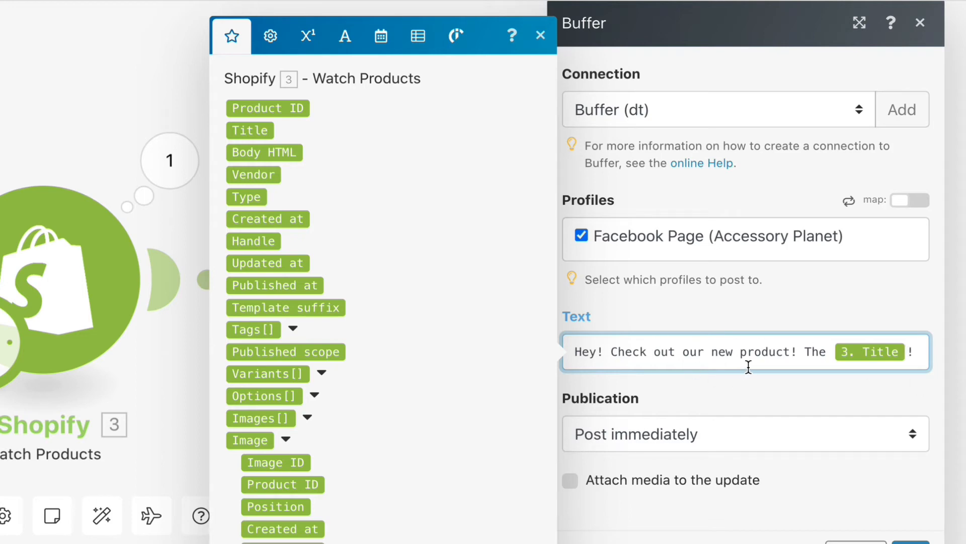
Step: Add blank lines below the status text and insert the Shopify product's Body HTML field
key("Return")
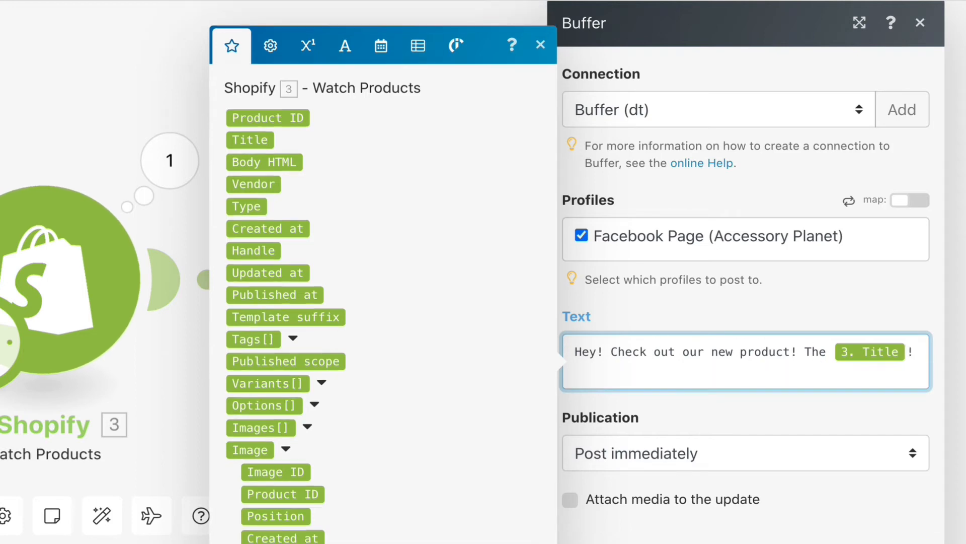
key("Return")
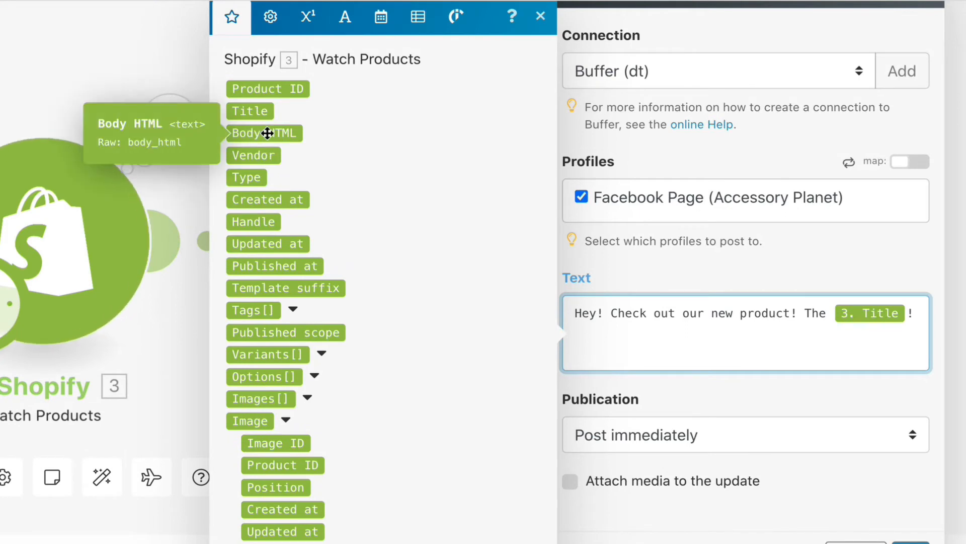
key("Return")
key("Return")
left_click(268, 132)
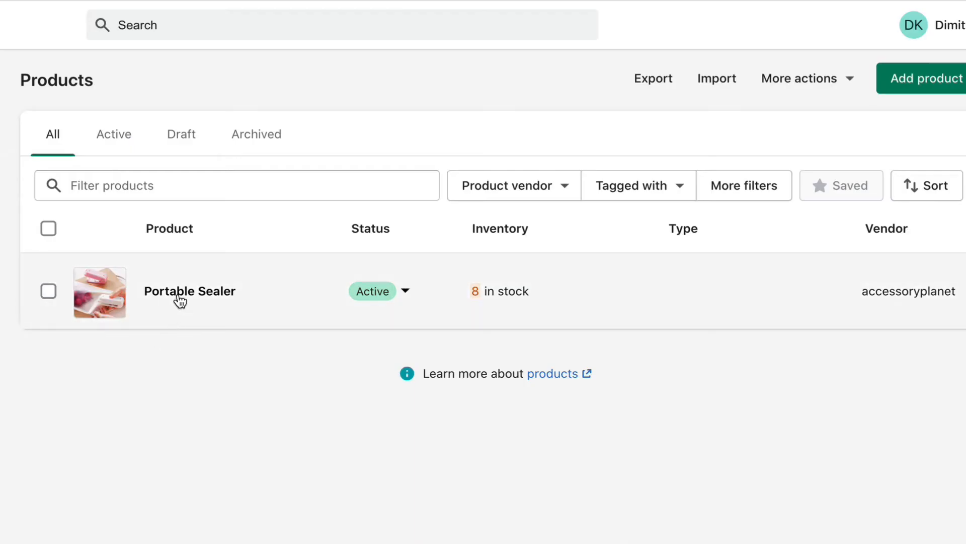
Step: Open the Portable Sealer product in Shopify and examine its description
left_click(179, 297)
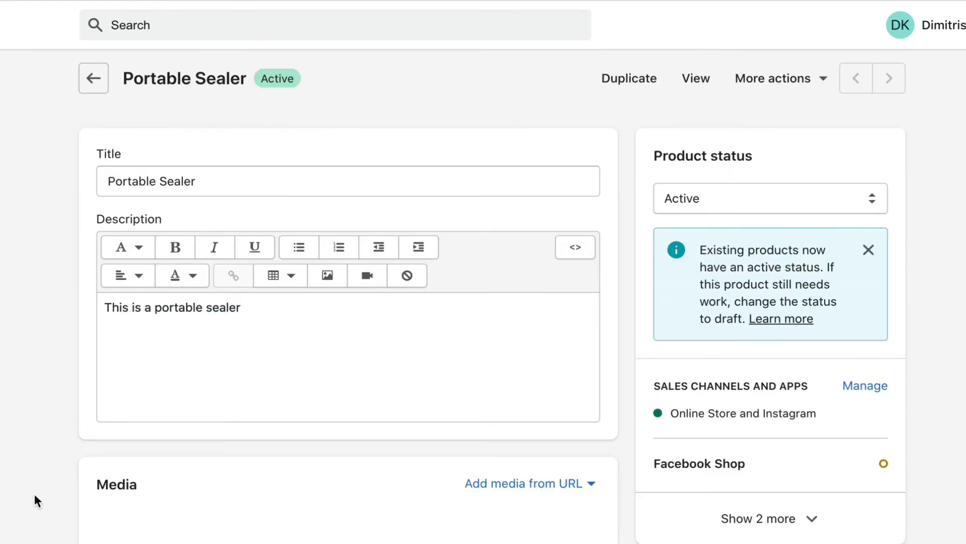
scroll(57, 491, "down", 1)
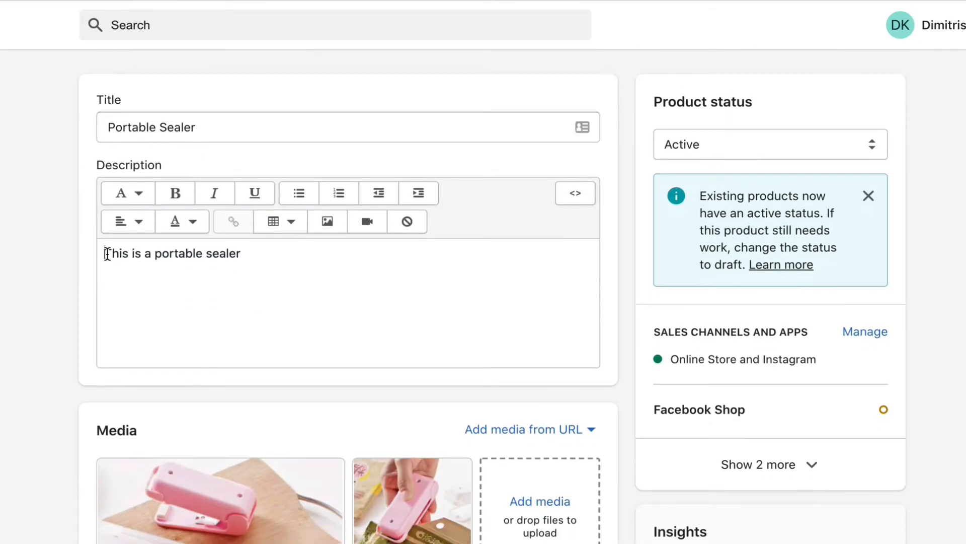
left_click_drag(105, 253, 255, 257)
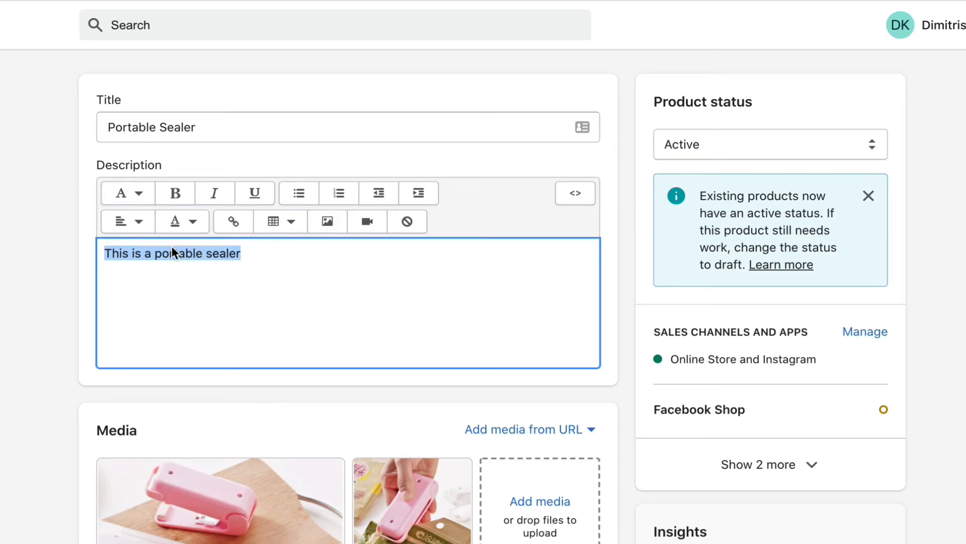
left_click(263, 260)
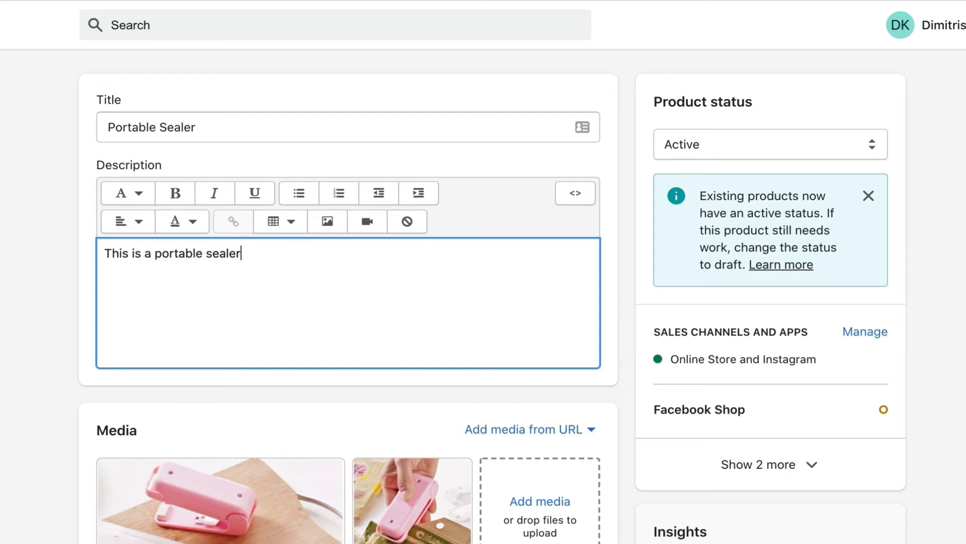
key("Return")
key("Return")
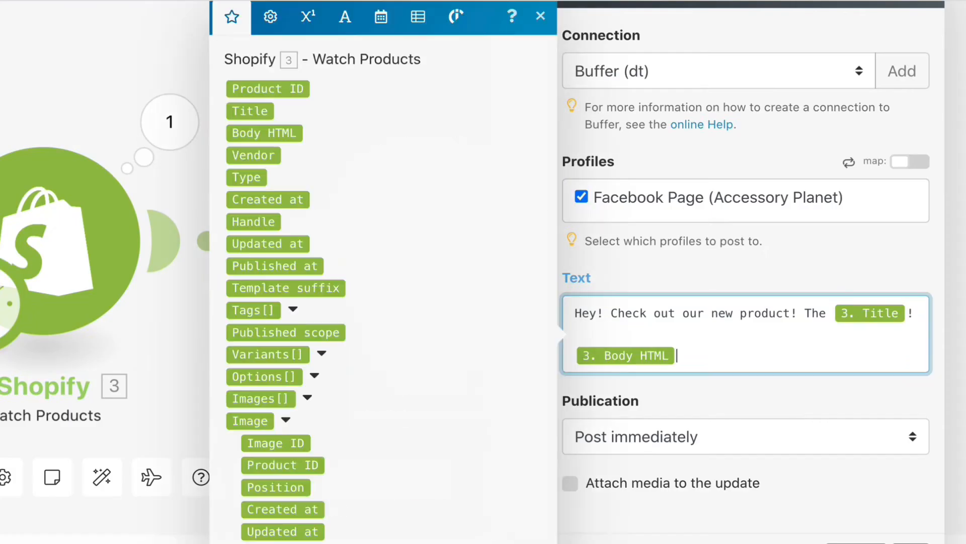
Step: Fill the blank line between the title line and the Body HTML field of the Buffer status text with a row of dashes
left_click(690, 333)
left_click(690, 345)
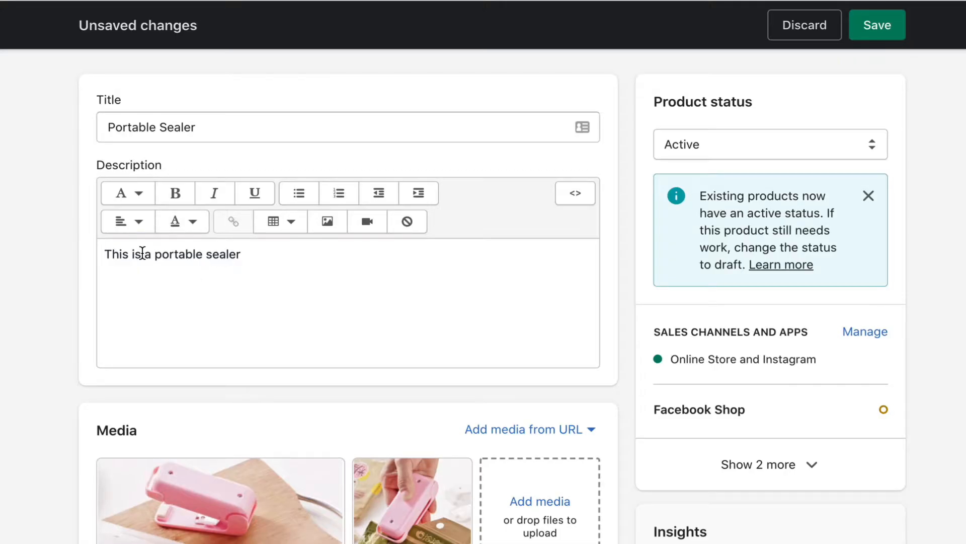
left_click(304, 252)
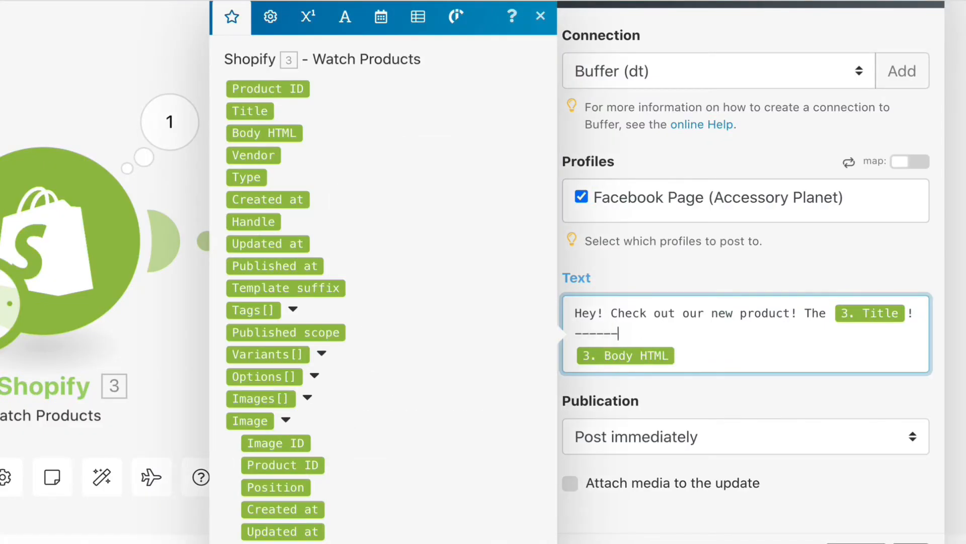
type("------------------------------------")
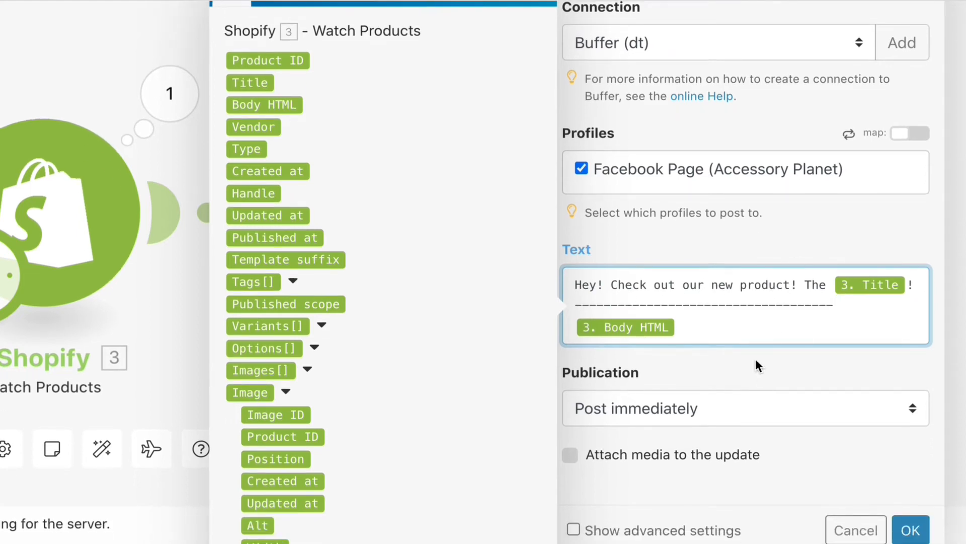
left_click_drag(576, 286, 692, 286)
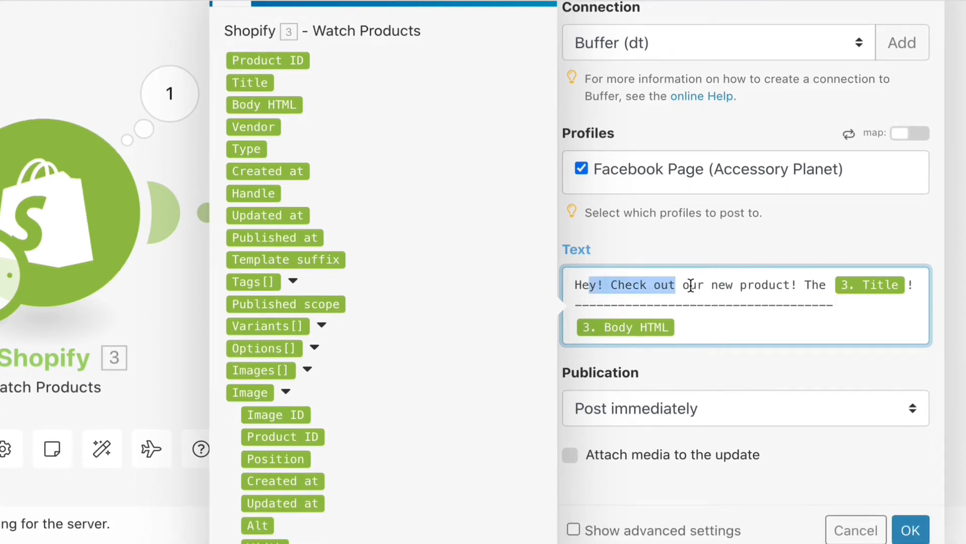
left_click(690, 285)
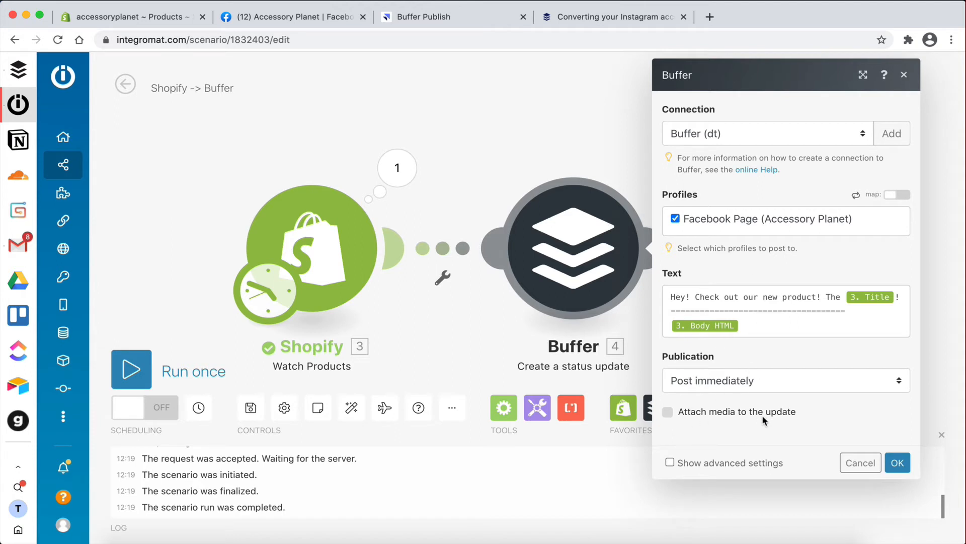
Step: Attach media to the Buffer update and map the link to an image to the Shopify product's Image: Src field
left_click(668, 412)
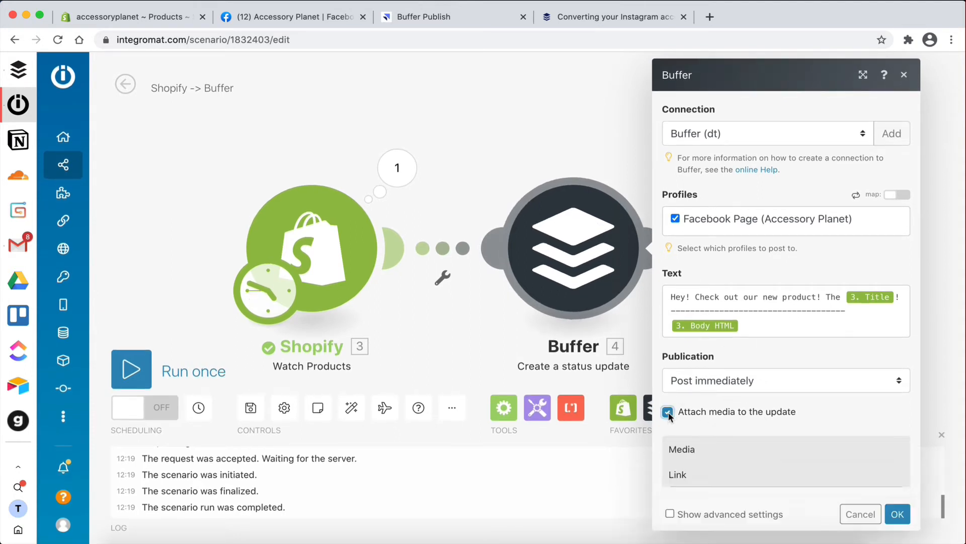
scroll(757, 441, "down", 5)
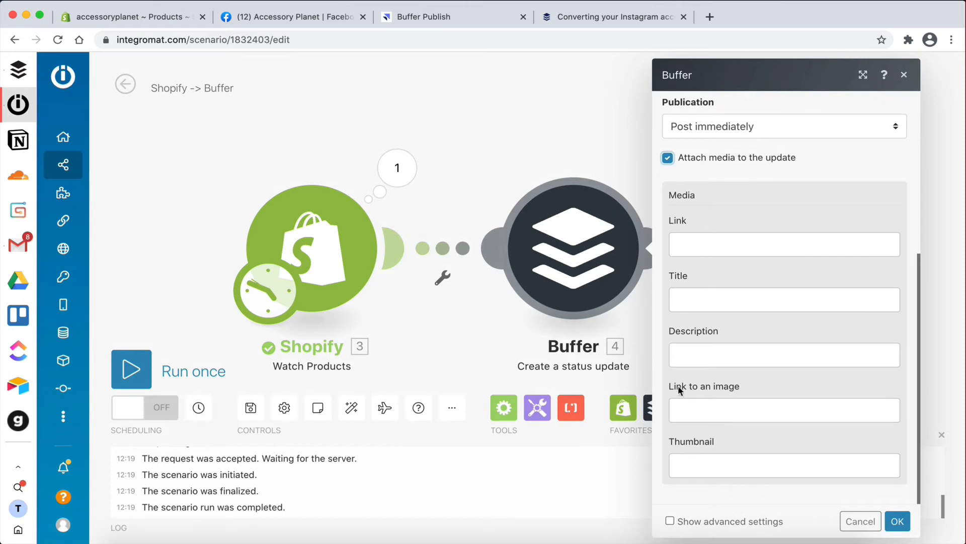
left_click(723, 409)
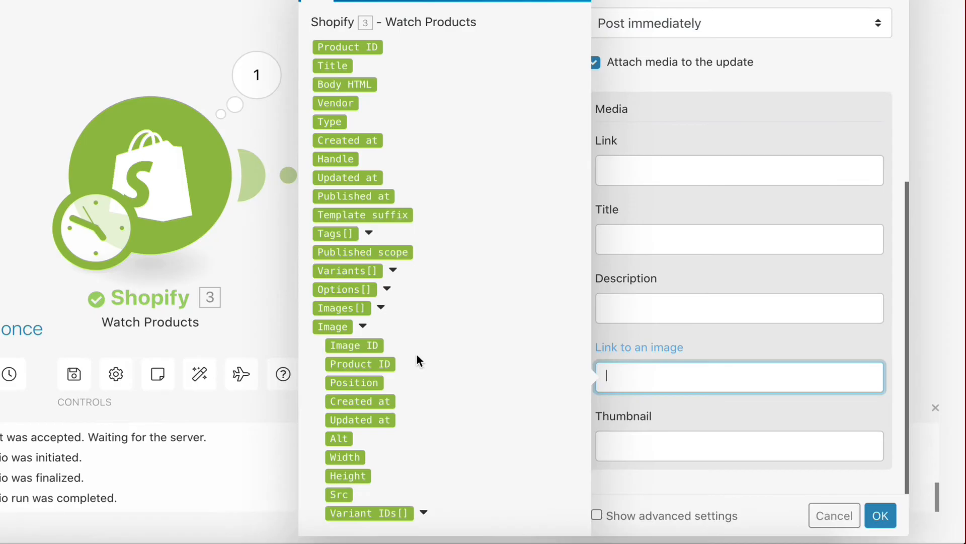
left_click(363, 327)
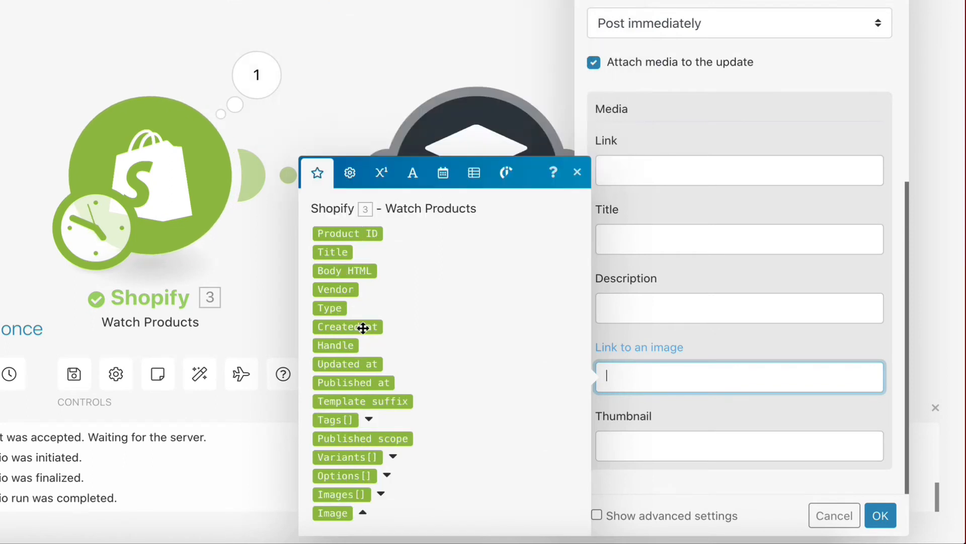
left_click(361, 513)
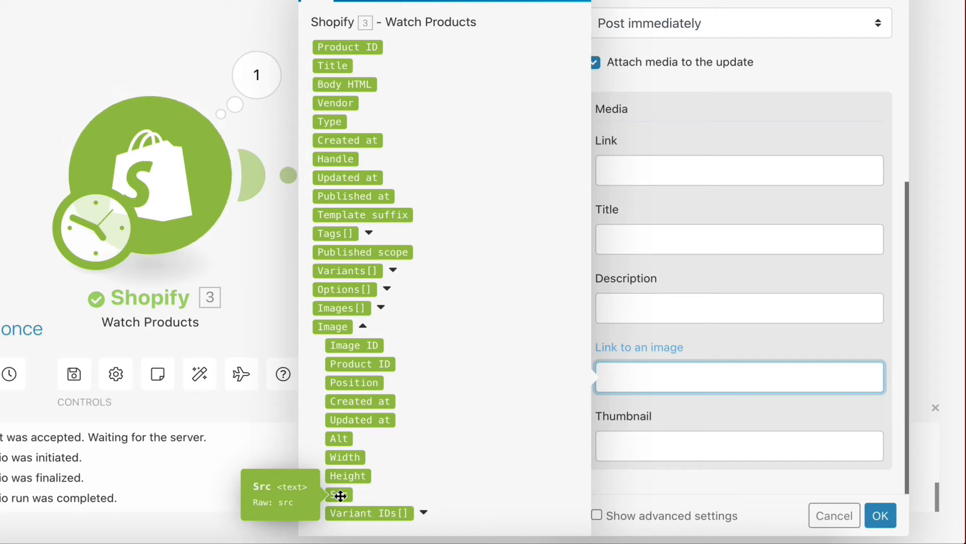
left_click(340, 496)
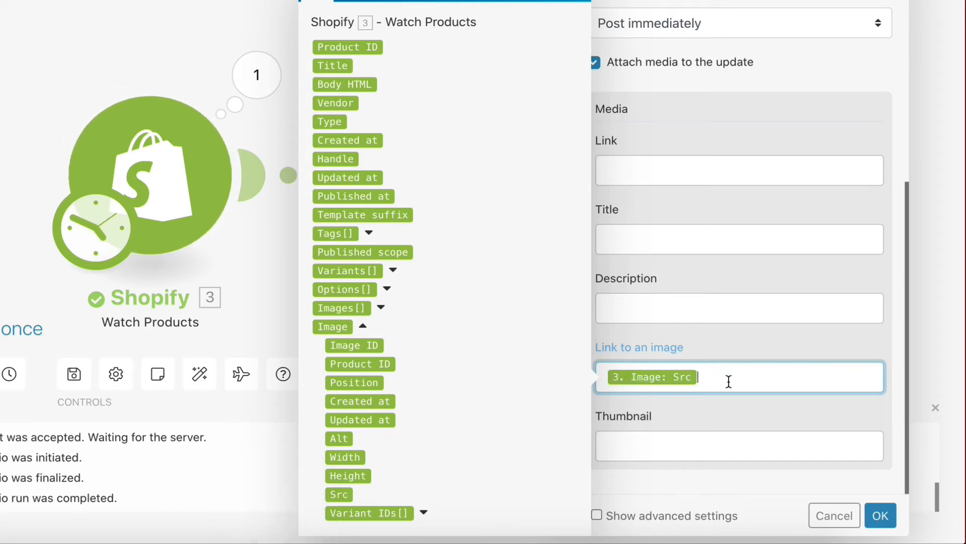
Step: Map the media thumbnail to the Shopify product's Image: Src field and confirm the Buffer module settings
left_click(655, 444)
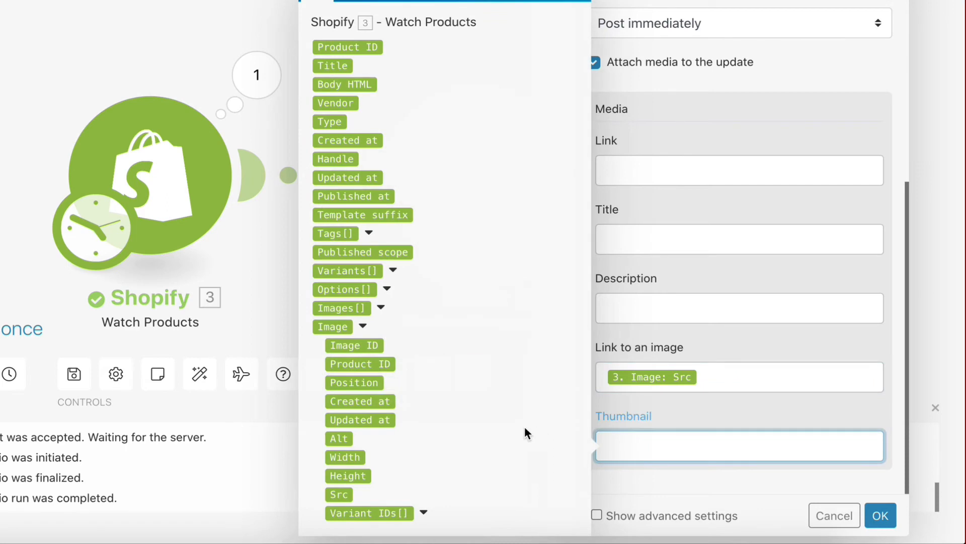
left_click(344, 494)
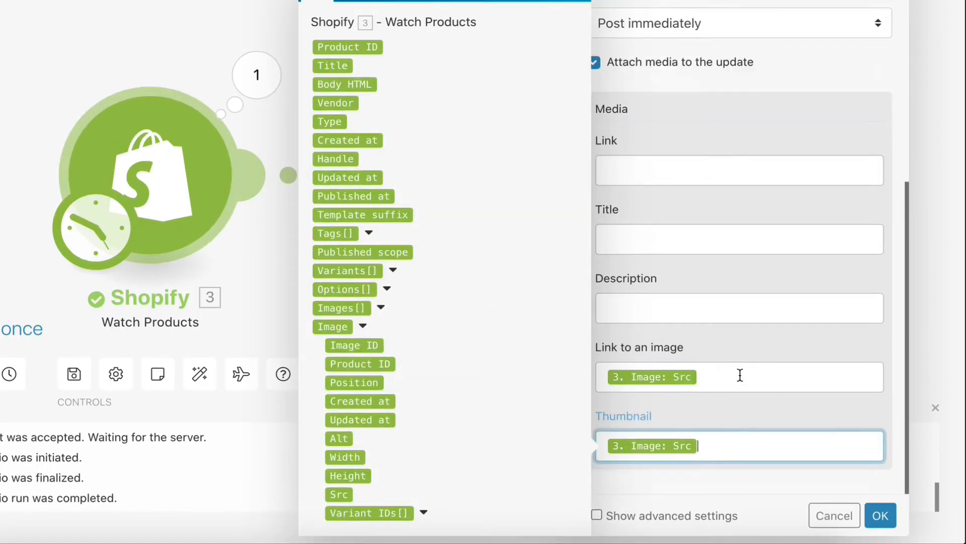
scroll(740, 375, "up", 7)
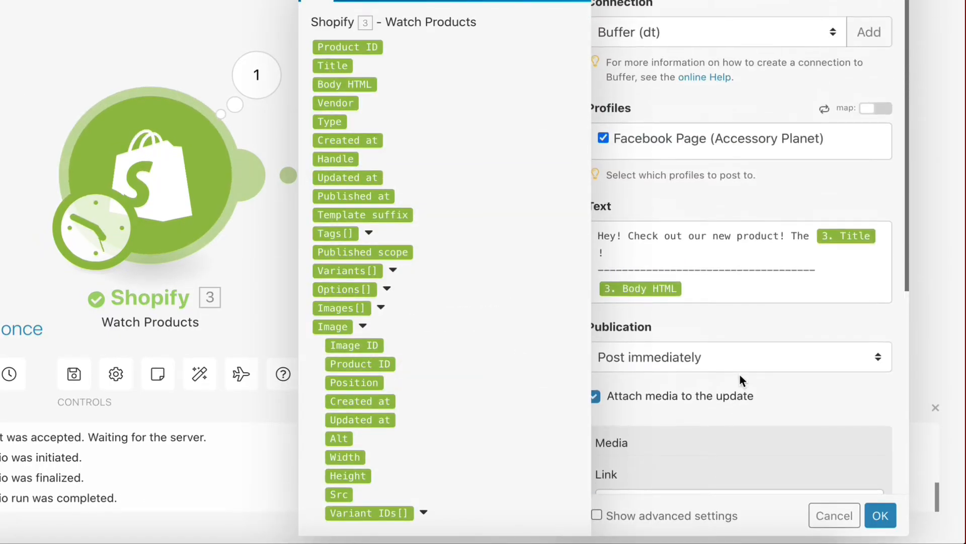
scroll(739, 373, "down", 7)
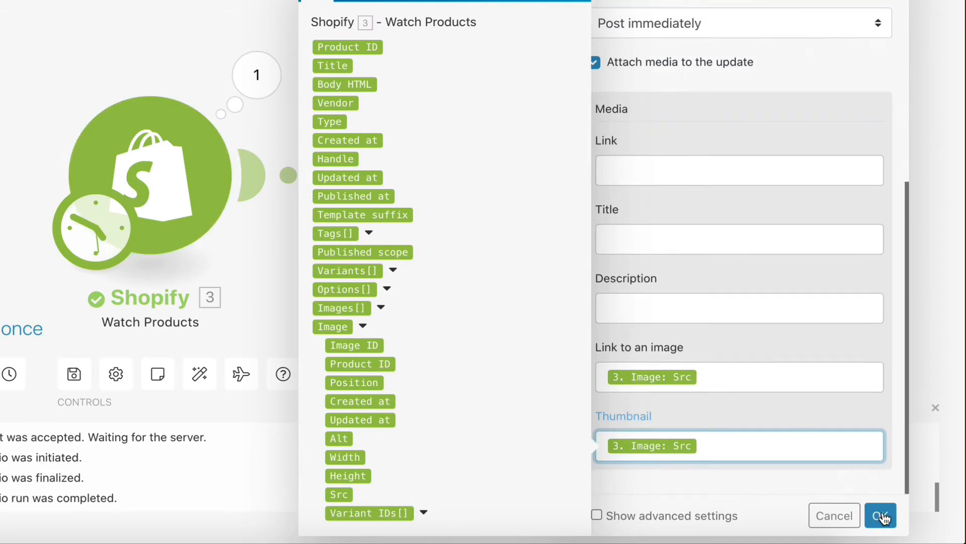
left_click(881, 515)
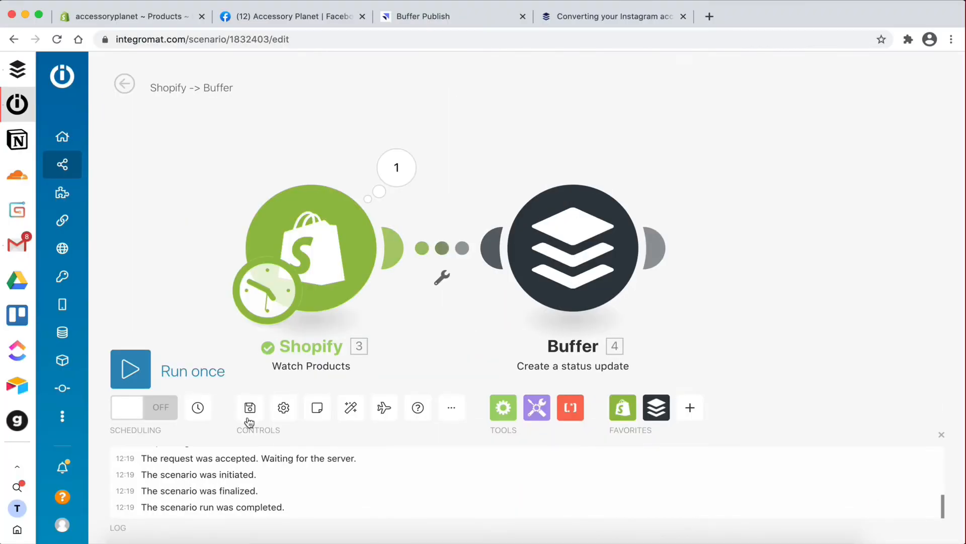
Step: Save the scenario and auto-align its modules
left_click(250, 409)
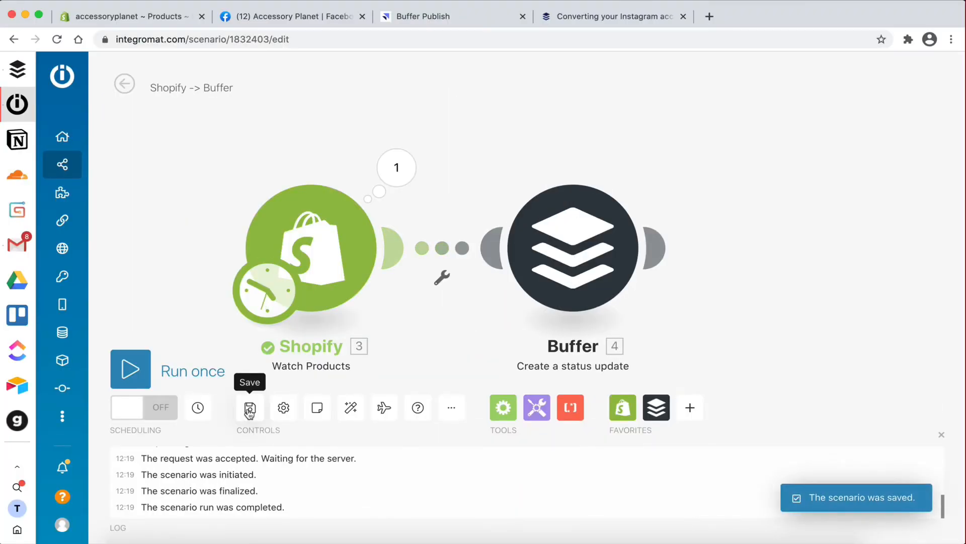
left_click(354, 408)
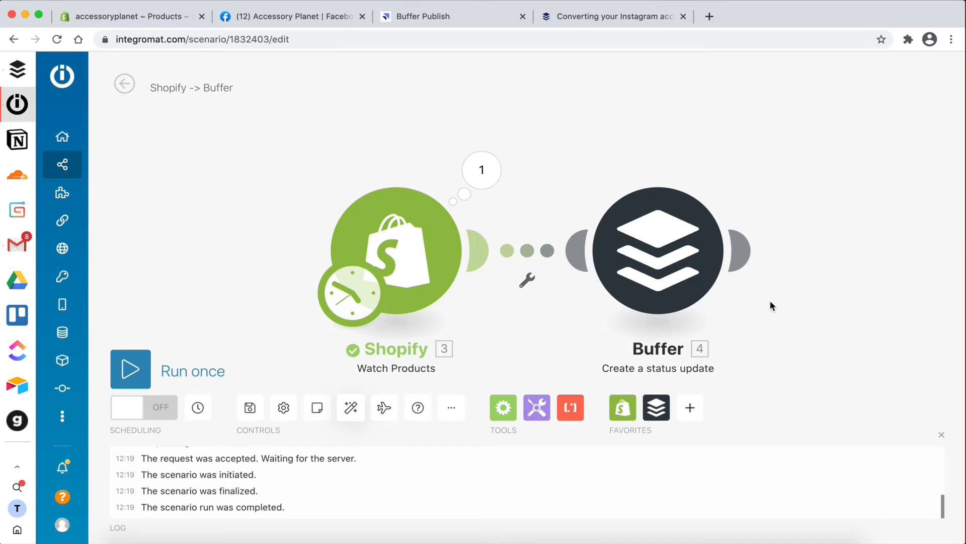
Step: Reload the Accessory Planet Facebook page to check for existing posts, and view the Shopify product list
left_click(271, 18)
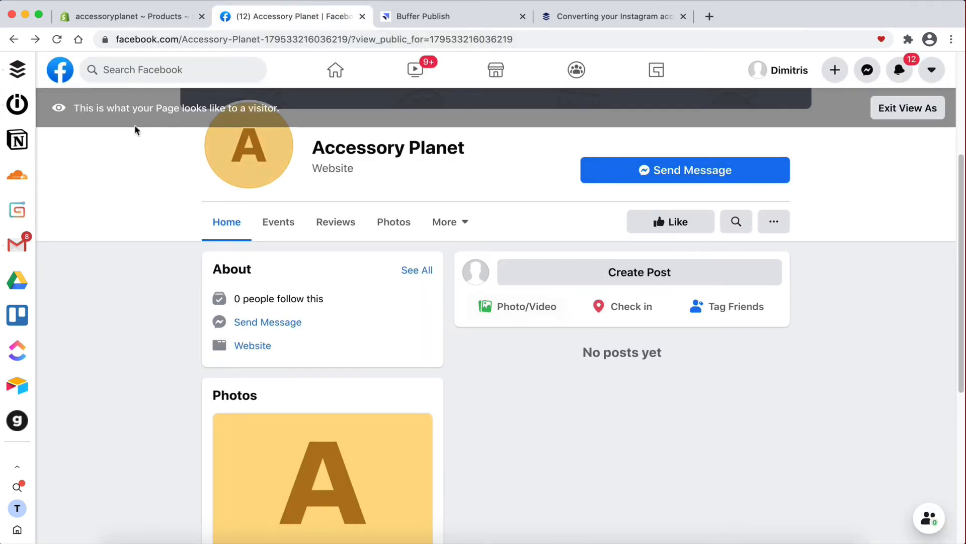
left_click(58, 40)
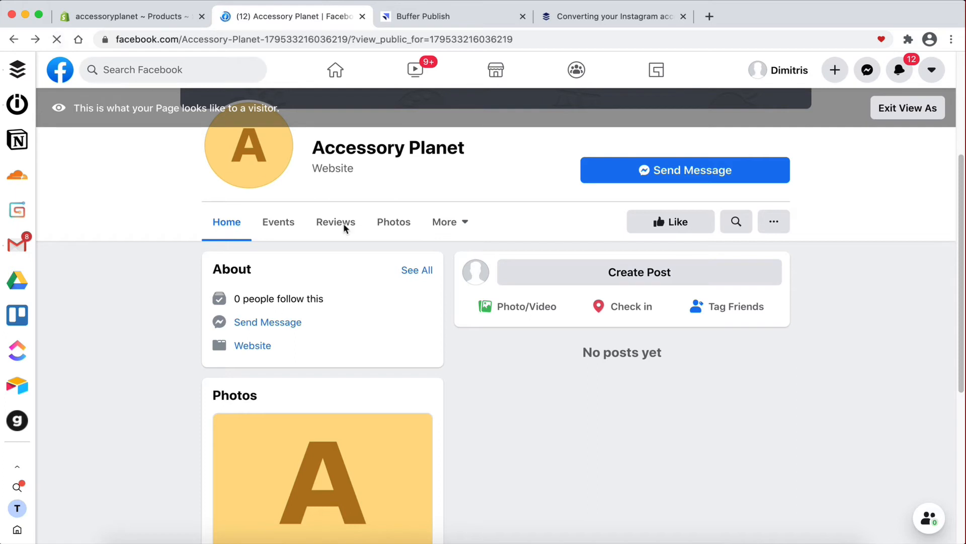
left_click(157, 23)
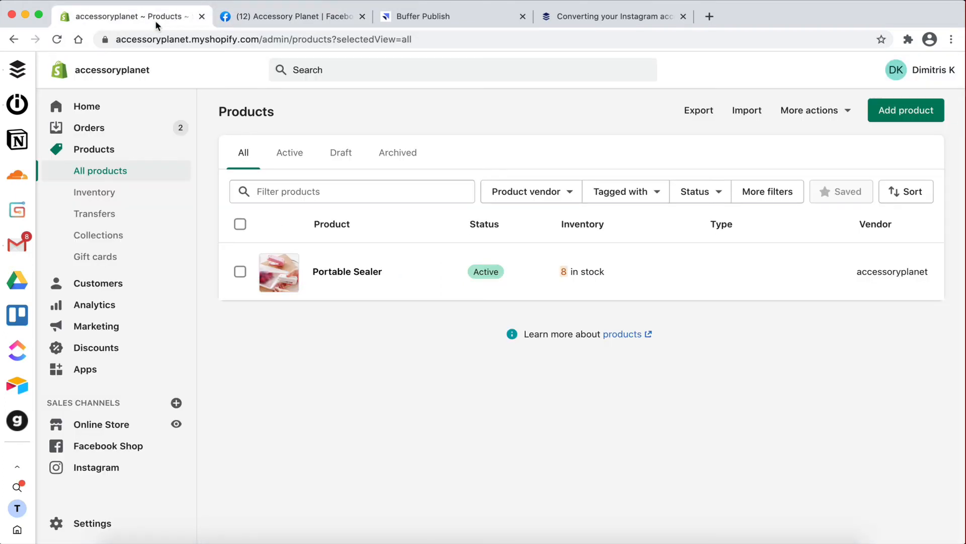
Step: Back in the Integromat scenario, set the Shopify module to start from All products and run the scenario once
left_click(17, 112)
right_click(410, 243)
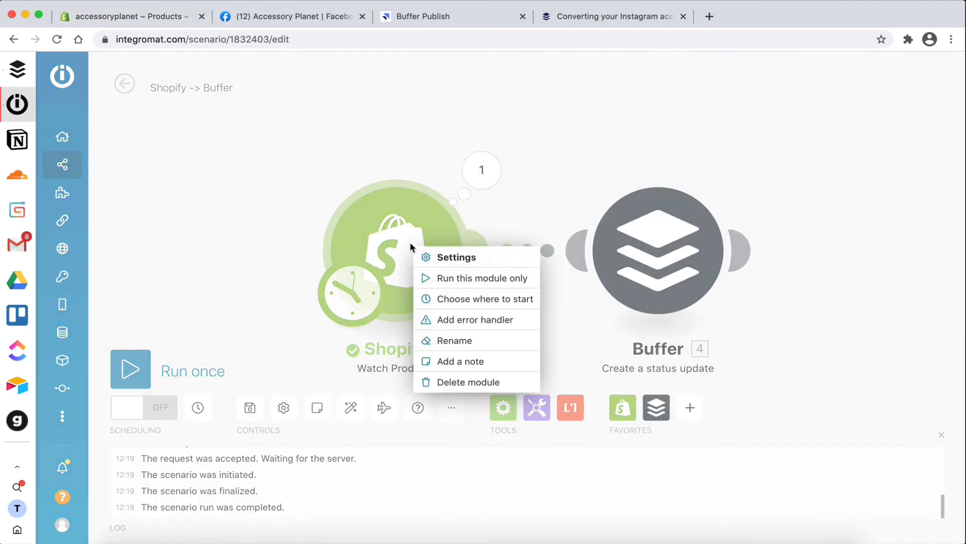
left_click(441, 301)
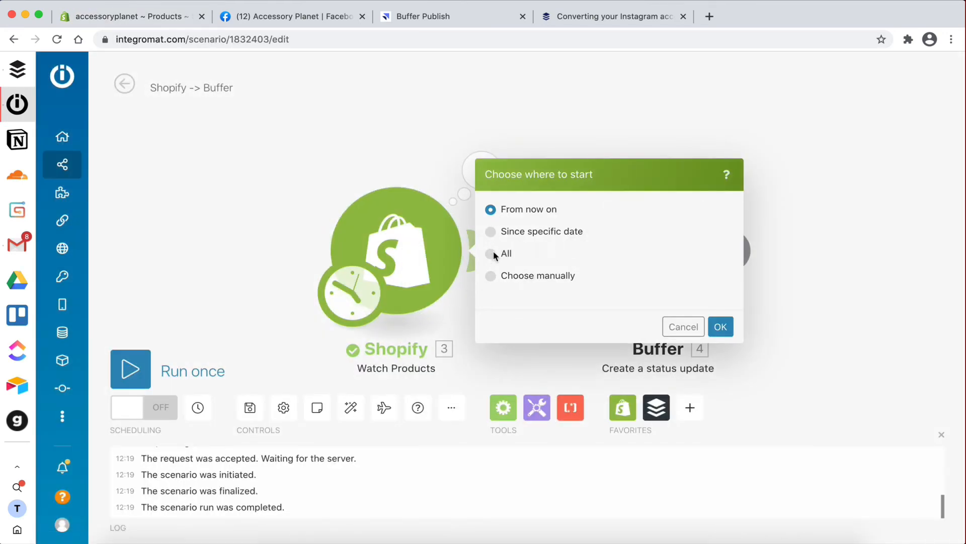
left_click(492, 255)
left_click(720, 327)
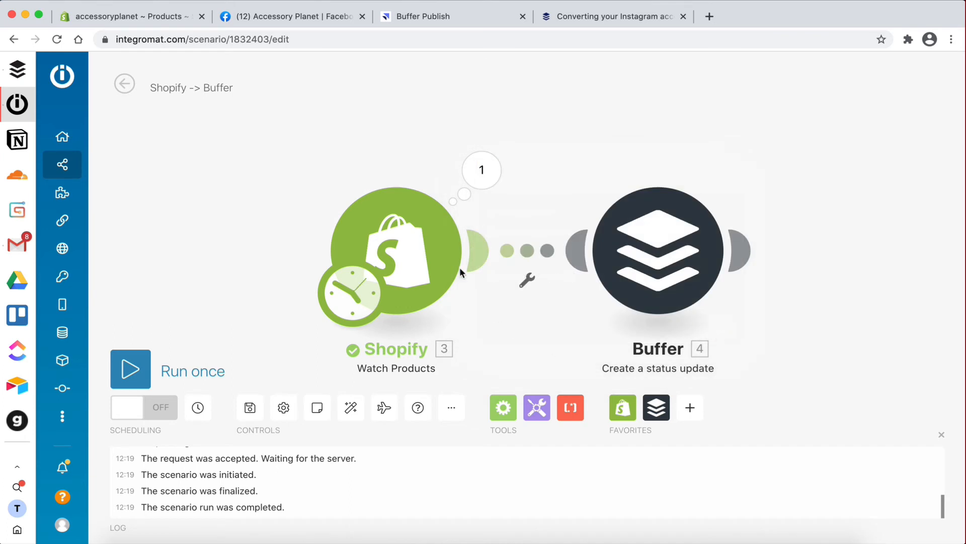
left_click(131, 370)
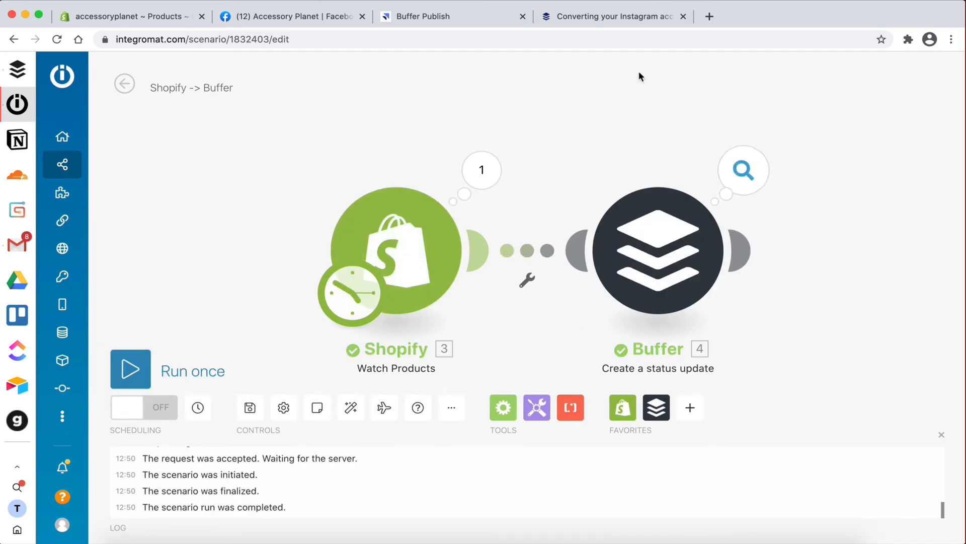
Step: Reload the Accessory Planet Facebook page and examine the new post's text and image
left_click(264, 16)
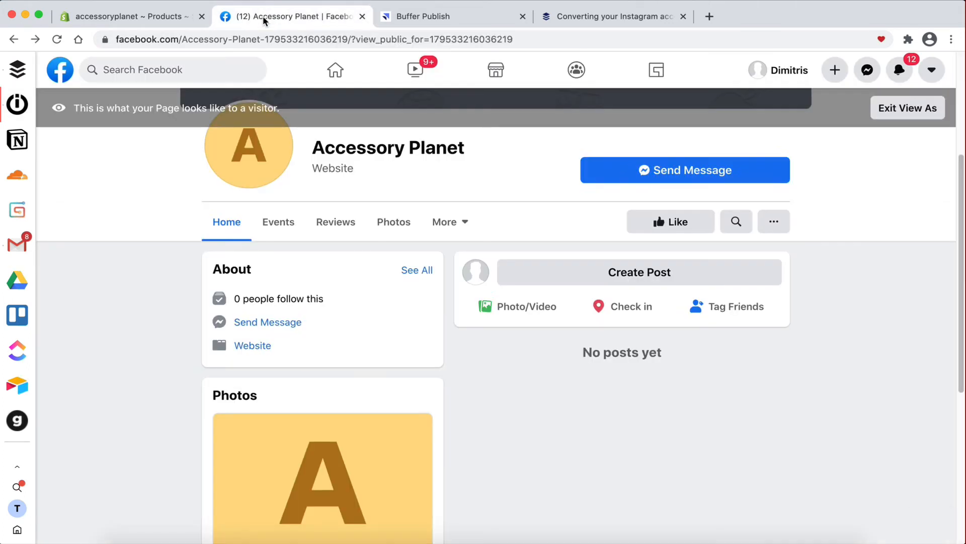
left_click(58, 39)
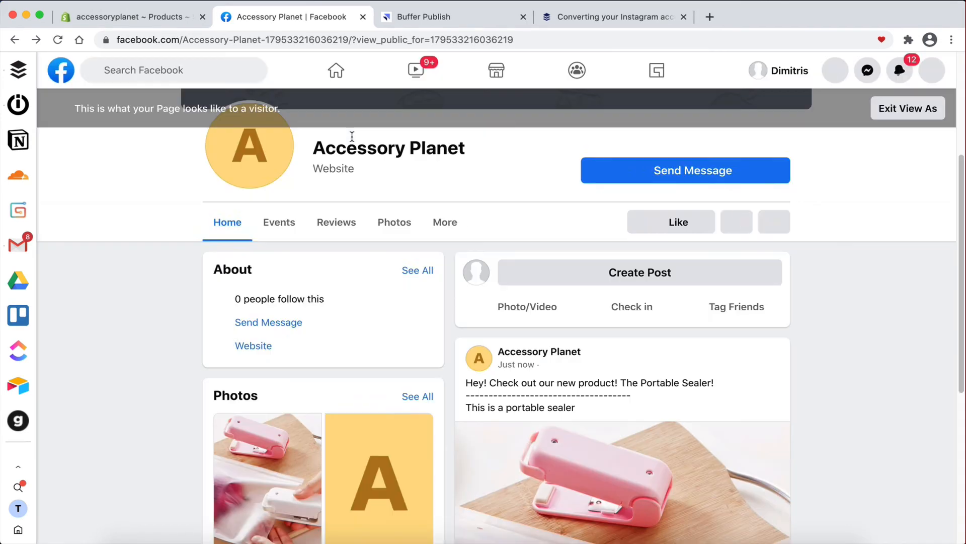
scroll(641, 371, "down", 3)
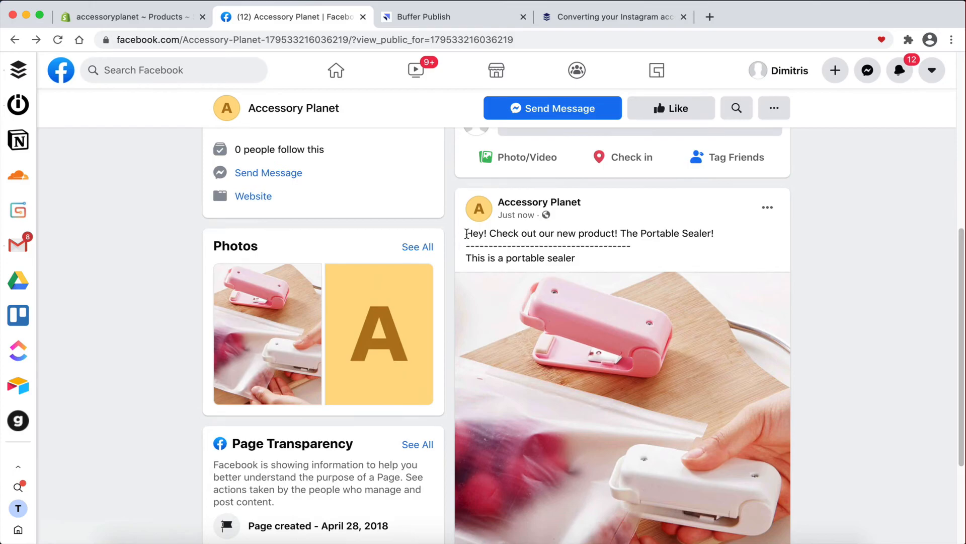
left_click_drag(466, 233, 620, 231)
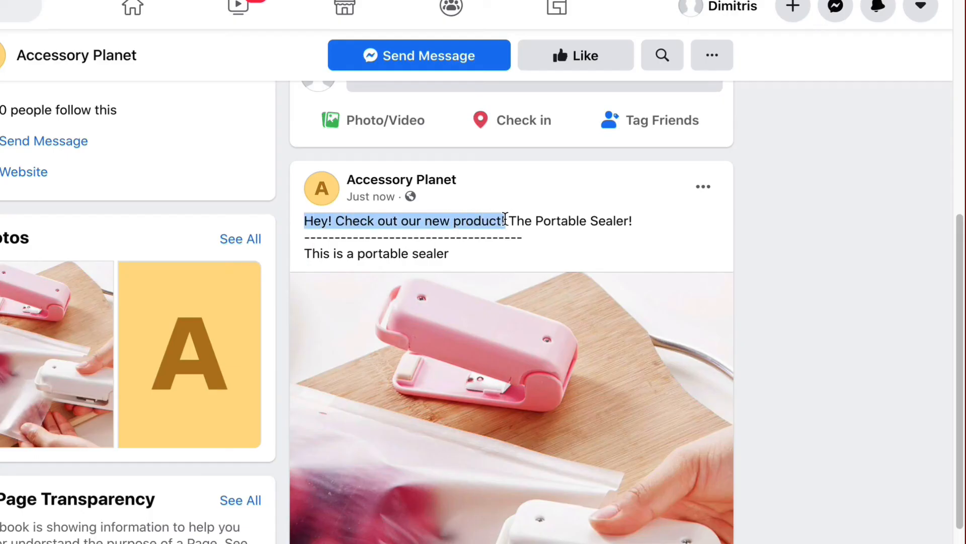
left_click(509, 219)
left_click_drag(509, 220, 649, 224)
left_click(650, 221)
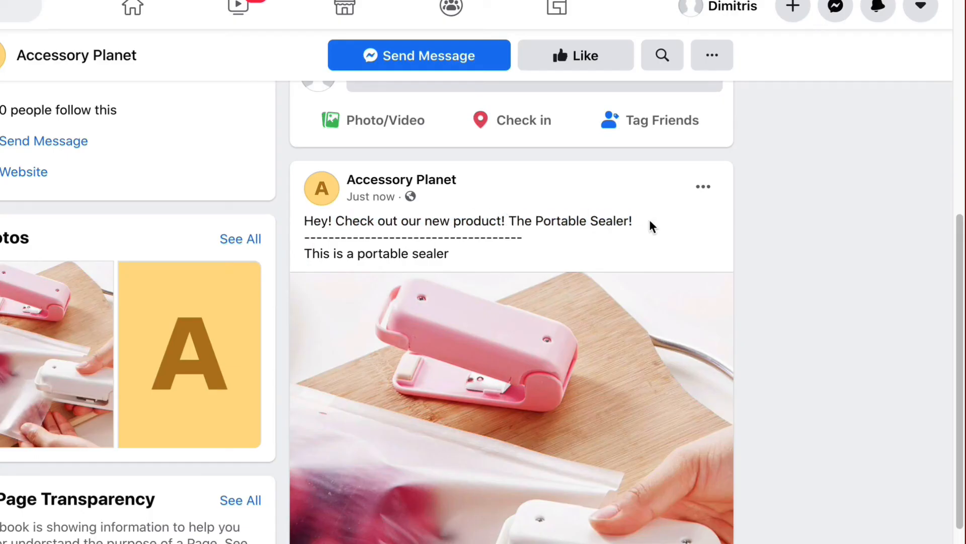
Step: Read the product title and description in the Facebook post and compare them with the attached product picture
left_click_drag(304, 254, 448, 252)
left_click(448, 251)
scroll(485, 260, "down", 3)
scroll(485, 260, "up", 2)
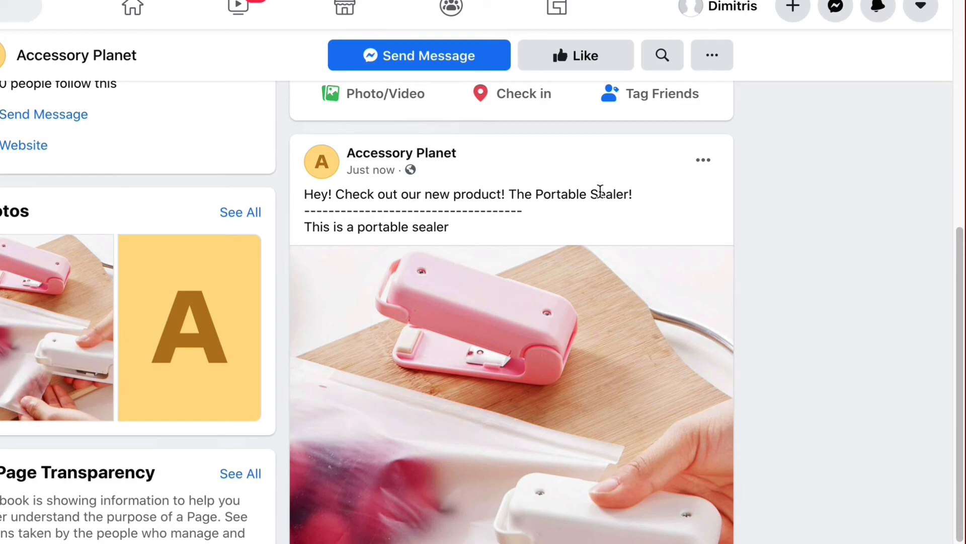
scroll(369, 274, "down", 4)
scroll(369, 274, "up", 4)
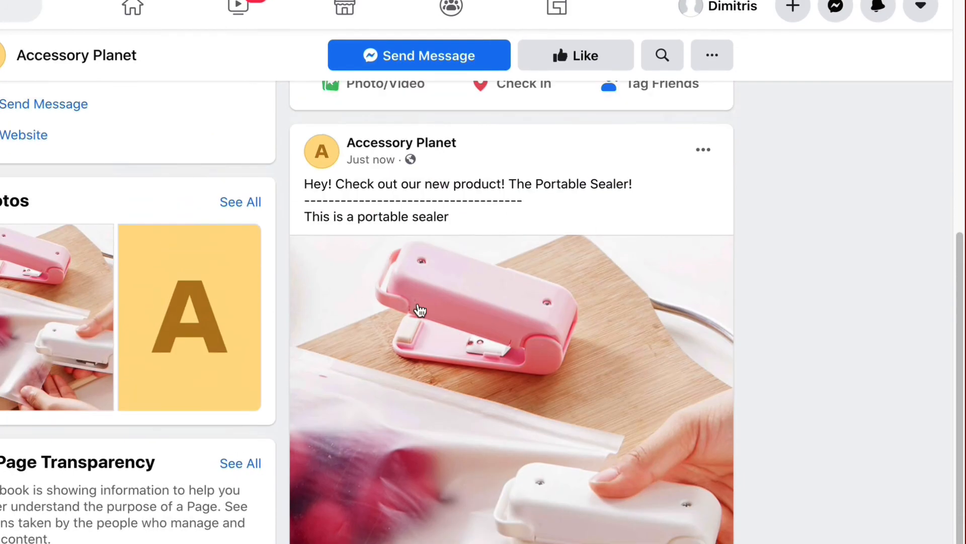
scroll(587, 384, "up", 3)
scroll(589, 383, "down", 3)
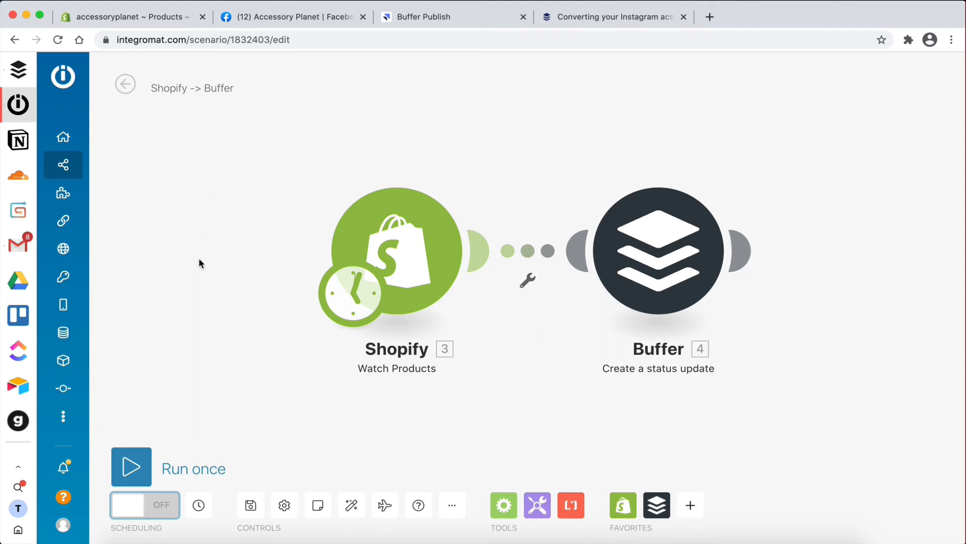
Step: In the Integromat scenario, turn scheduling on and review the schedule's run interval
left_click(138, 505)
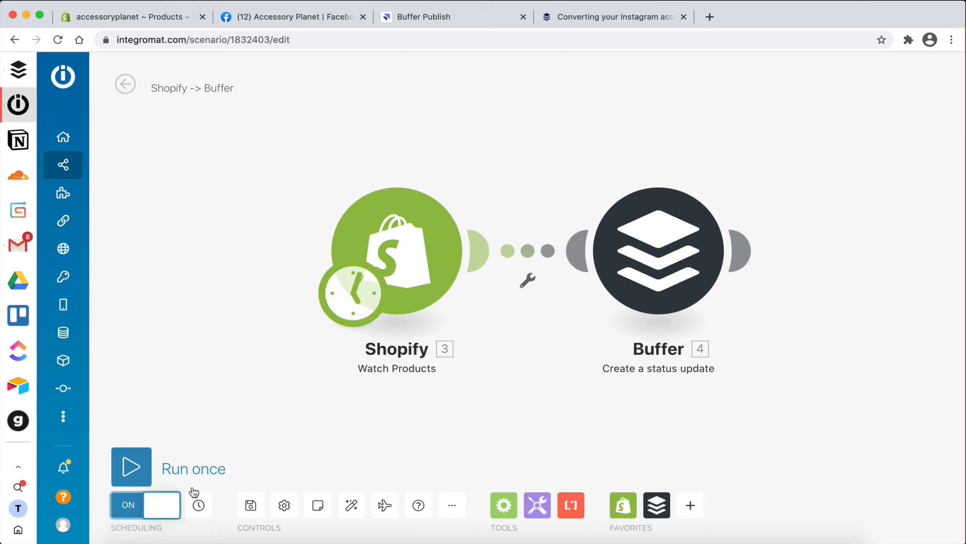
left_click(199, 505)
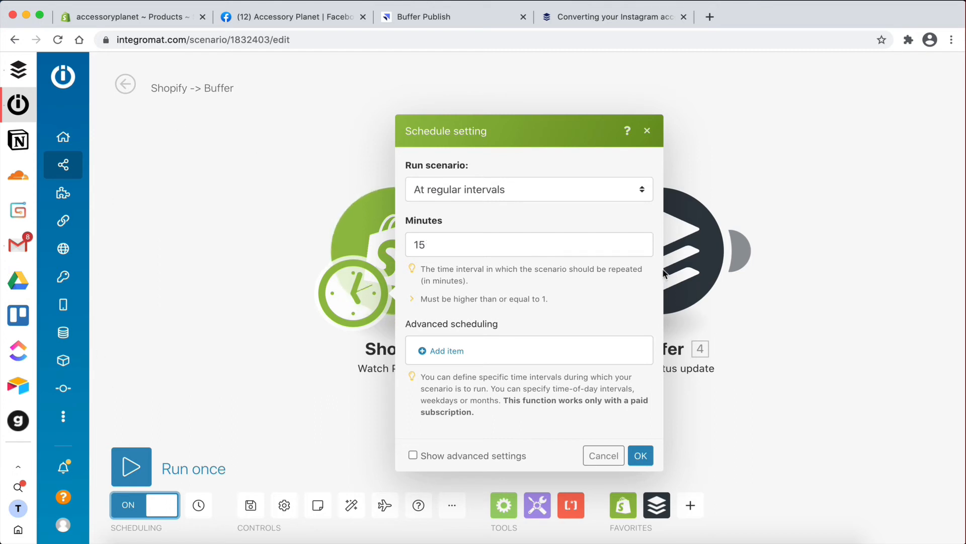
left_click(647, 133)
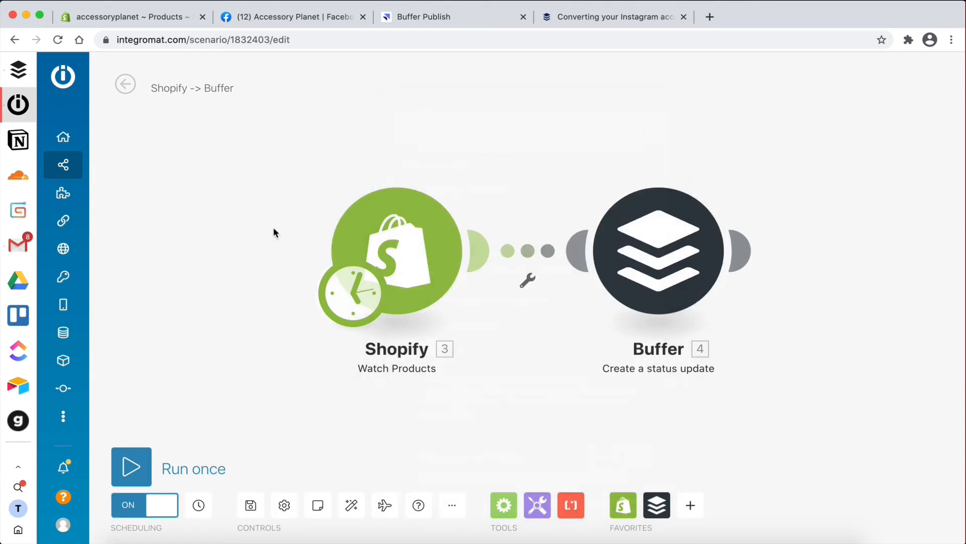
Step: Check the Shopify list of all products and return to the Integromat scenario
left_click(105, 17)
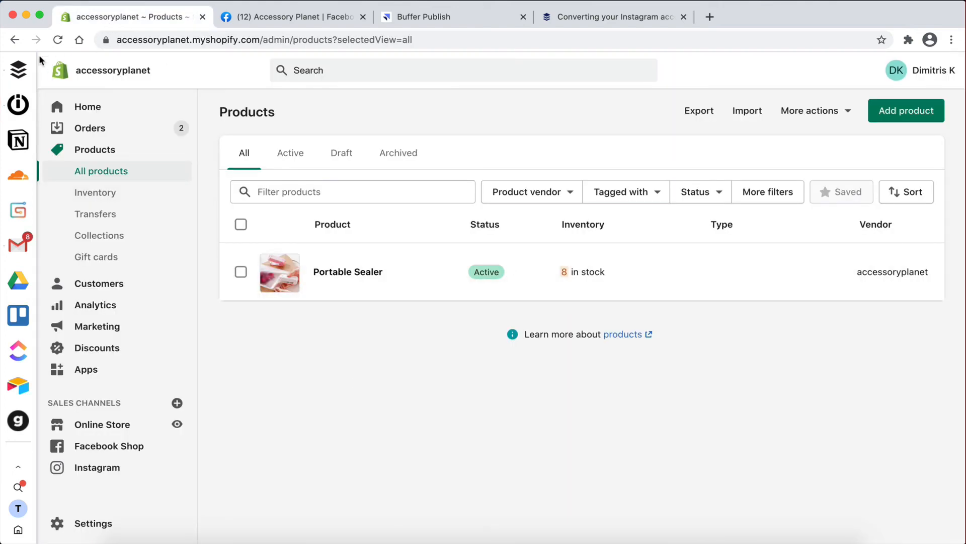
left_click(19, 107)
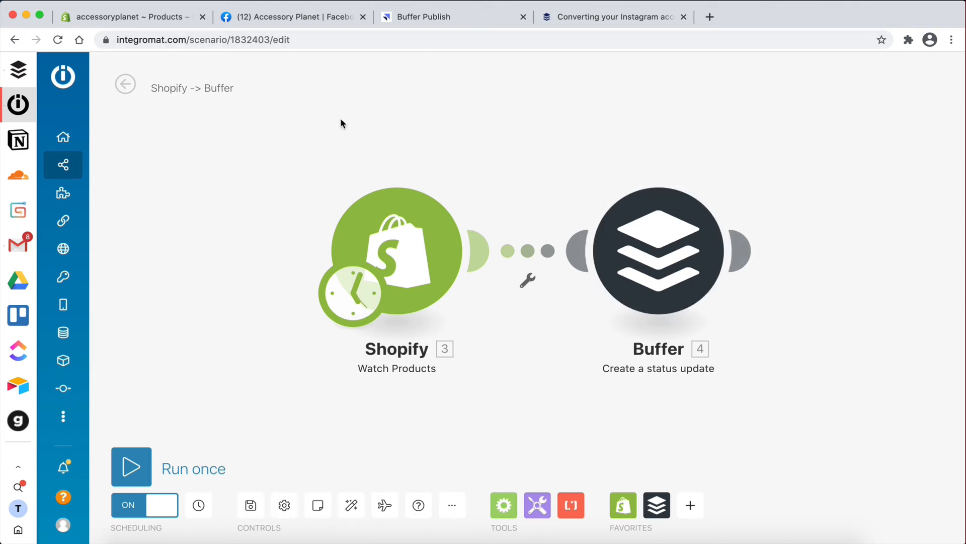
left_click(156, 21)
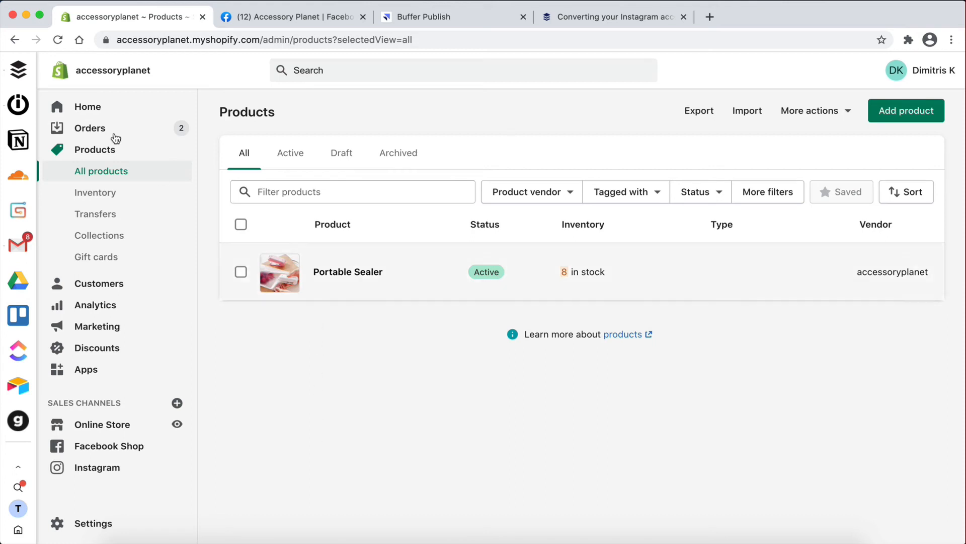
left_click(18, 104)
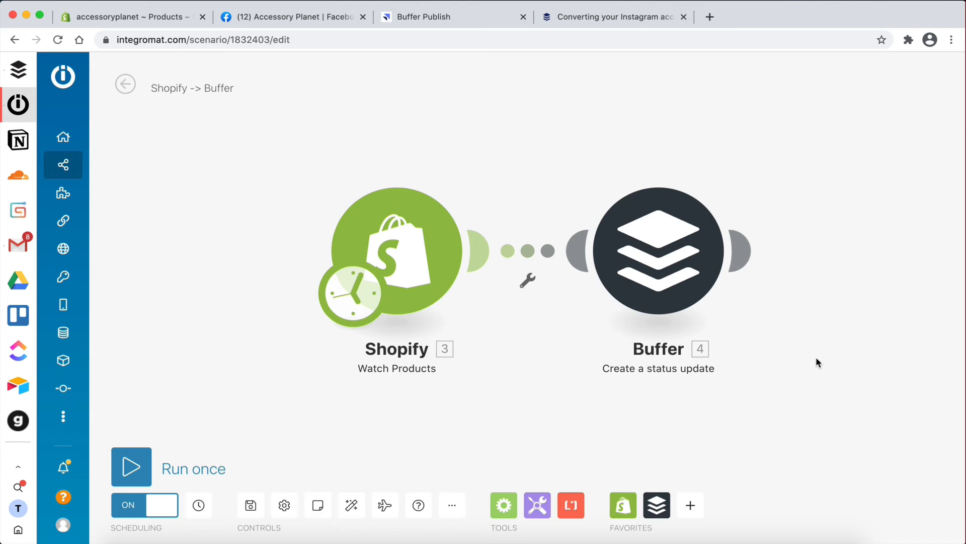
Step: Review the Buffer module's profile, text and media settings, and view the available Publication options
left_click(683, 275)
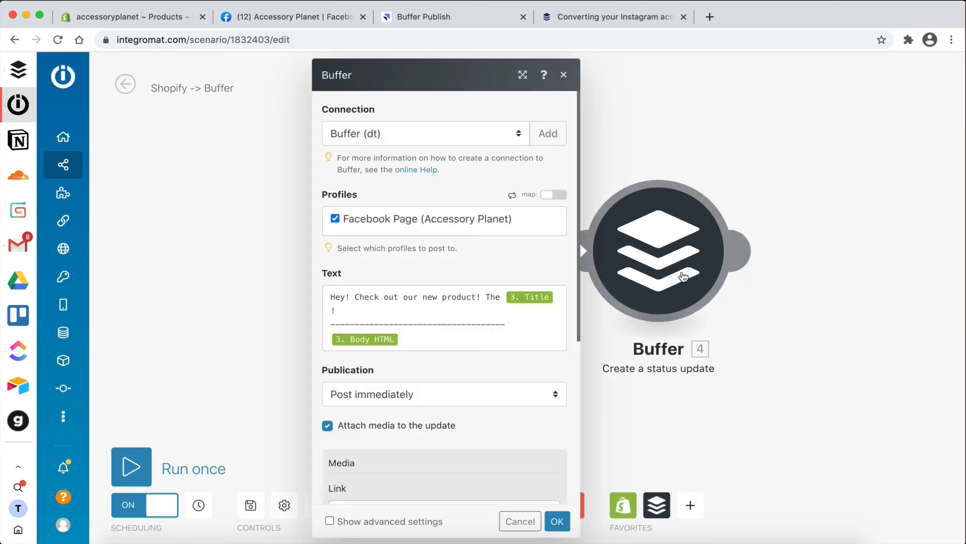
scroll(447, 335, "down", 3)
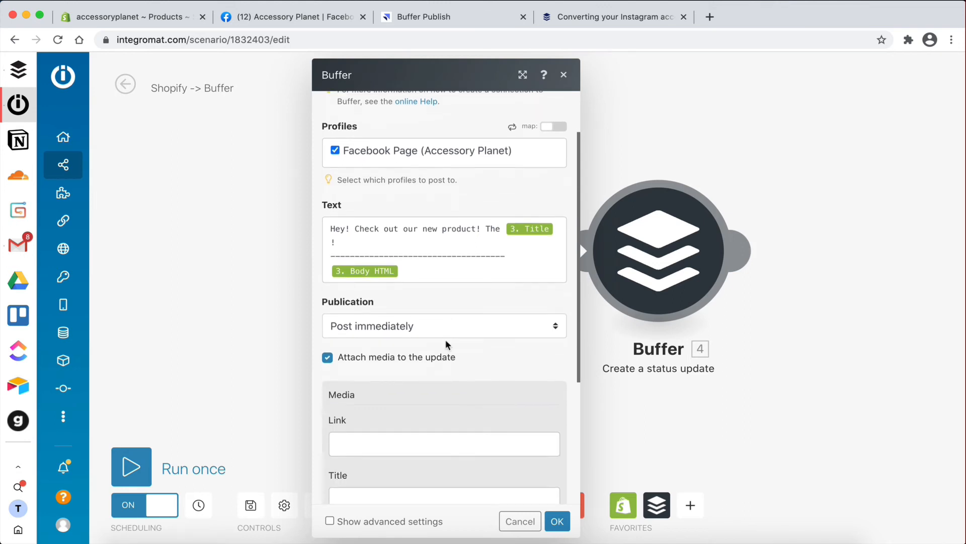
scroll(447, 345, "up", 3)
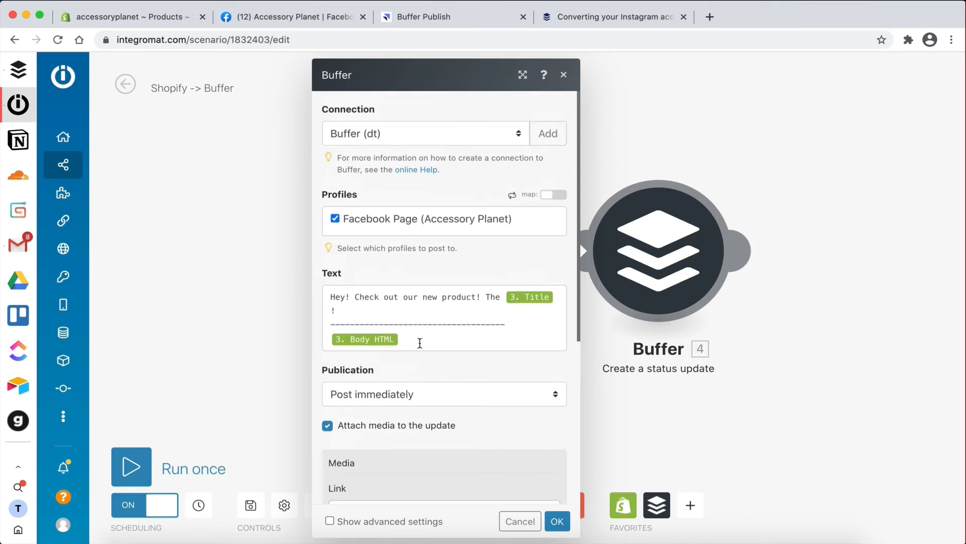
scroll(420, 342, "down", 4)
scroll(419, 342, "up", 2)
scroll(420, 347, "up", 1)
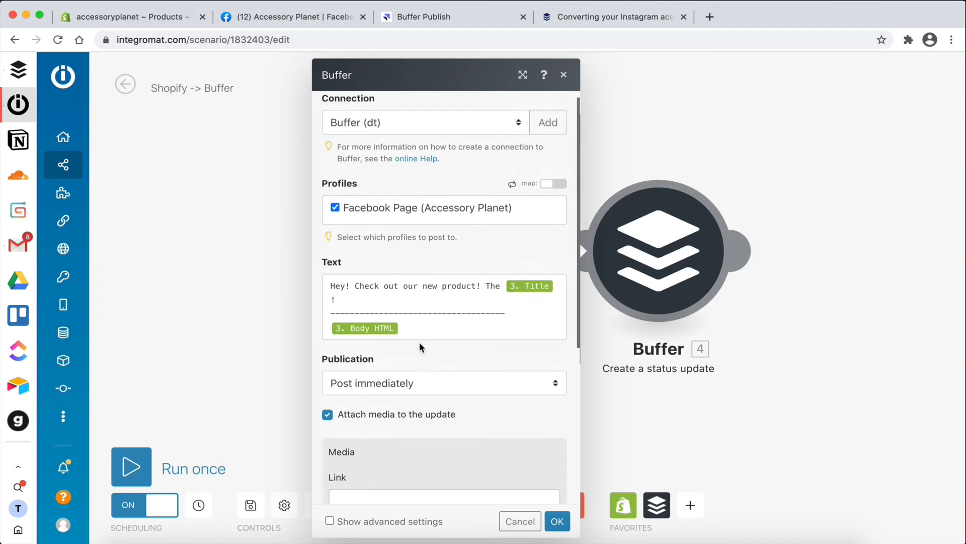
scroll(418, 343, "down", 4)
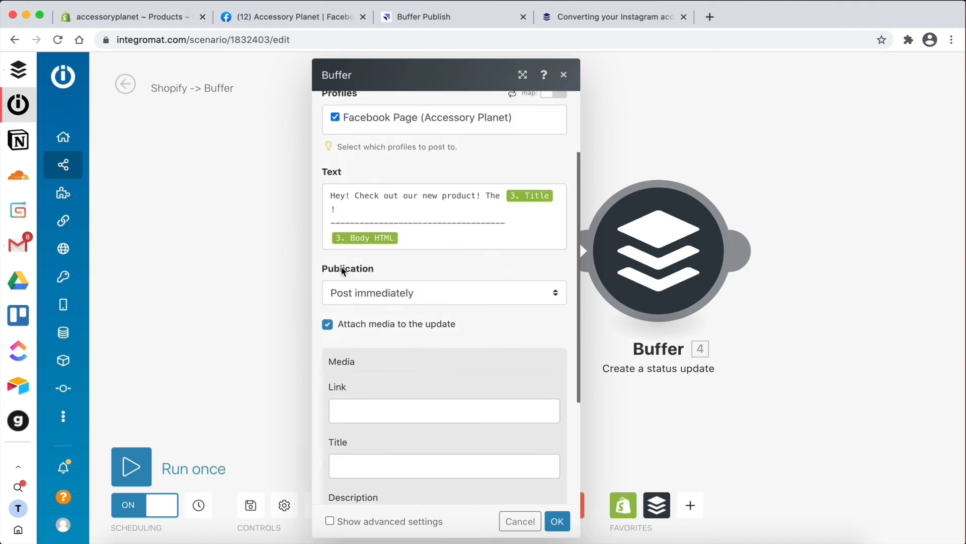
left_click(354, 290)
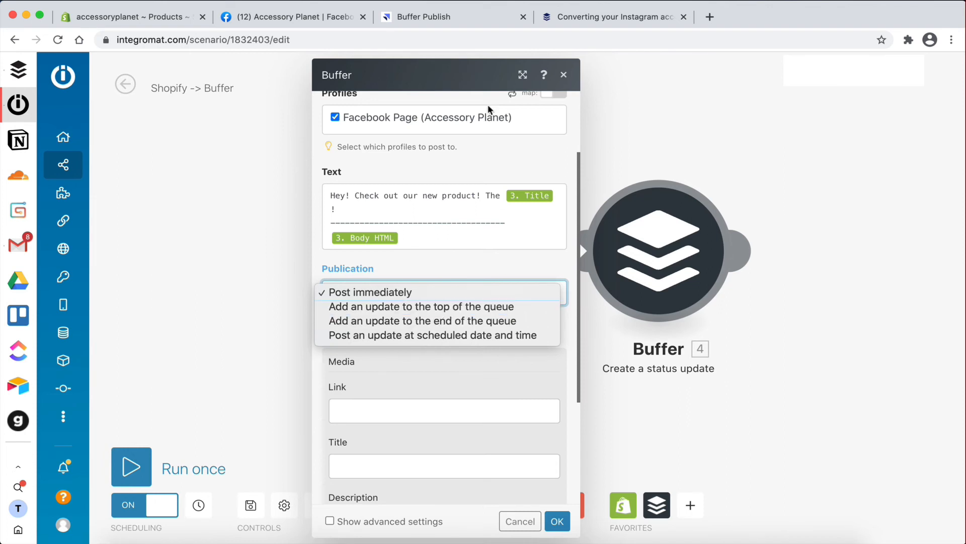
Step: In Buffer Publish, open Accessory Planet's posting schedule and add an every-day posting time at 12:00 PM
left_click(442, 20)
left_click(442, 20)
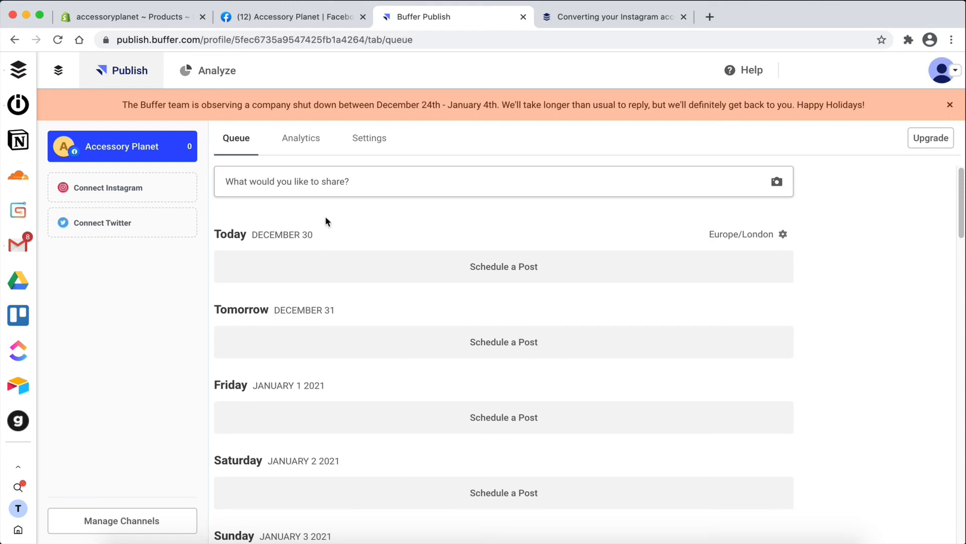
left_click(382, 144)
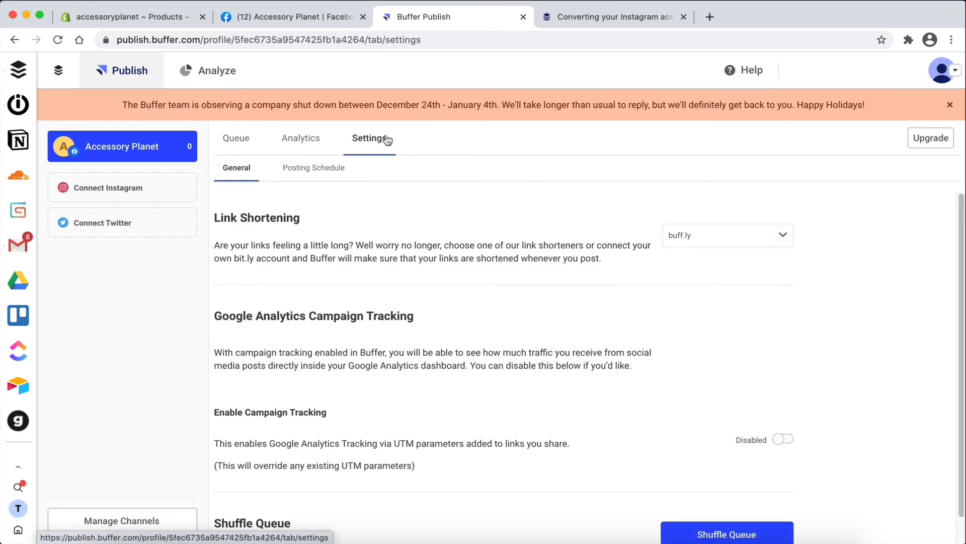
left_click(303, 179)
scroll(383, 289, "down", 1)
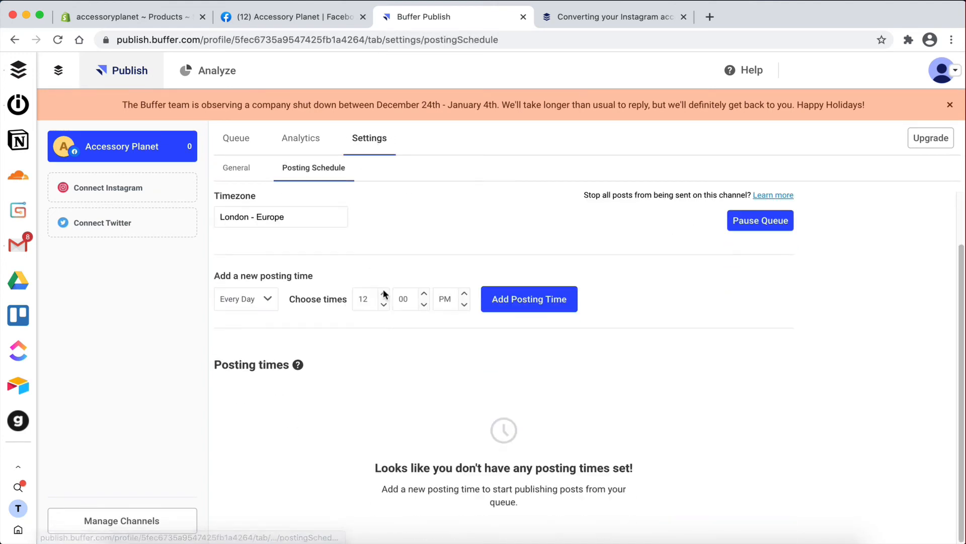
scroll(355, 343, "up", 1)
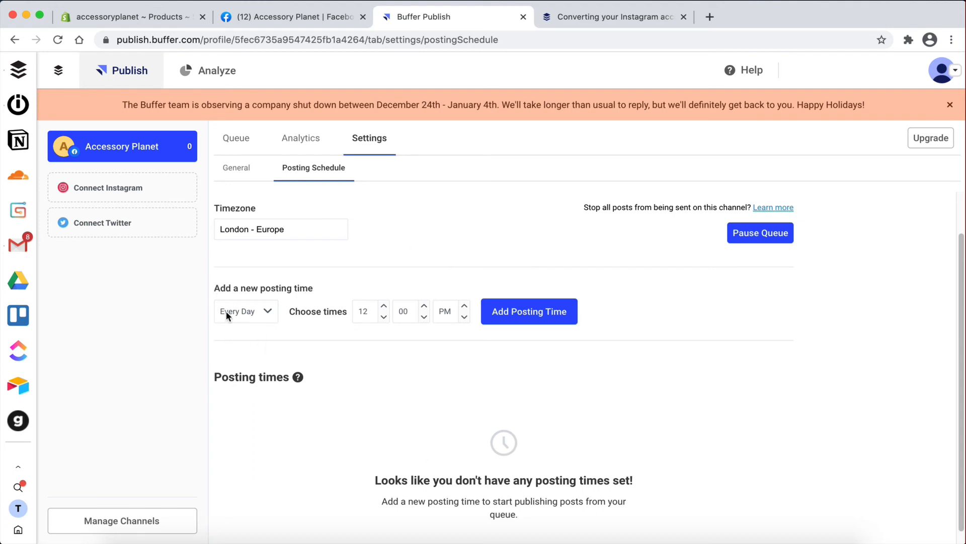
left_click(523, 315)
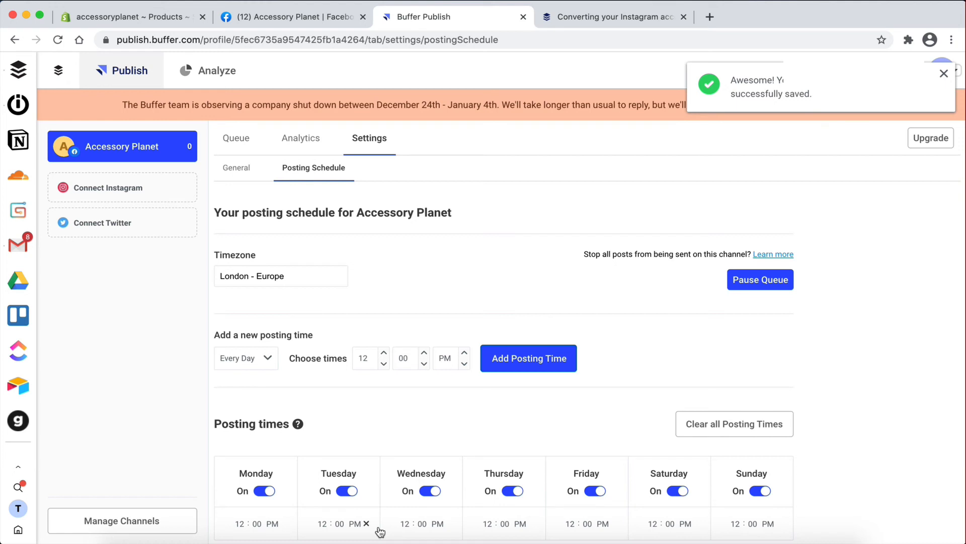
Step: Add three more every-day posting times at 04:00 PM, 05:00 PM and 08:00 PM
left_click(381, 357)
left_click(373, 407)
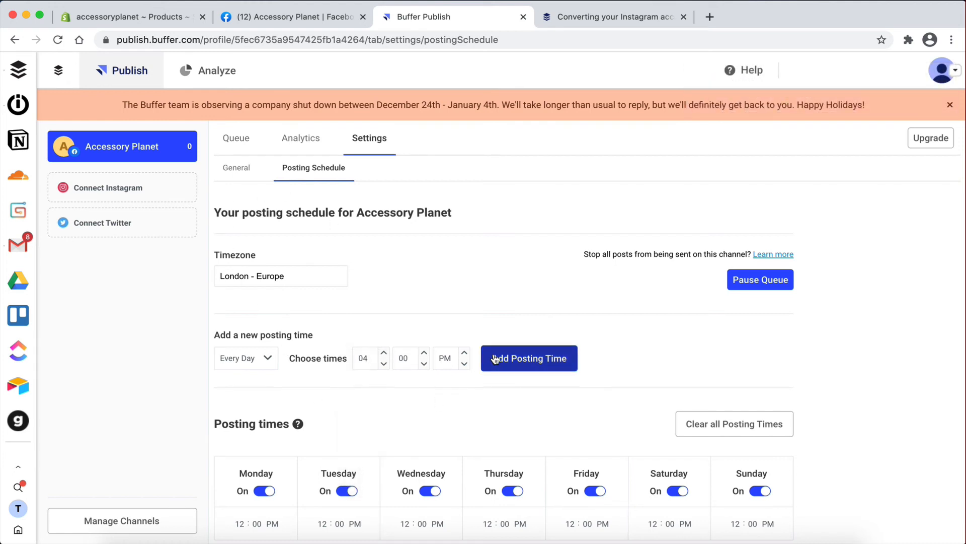
left_click(518, 358)
left_click(386, 357)
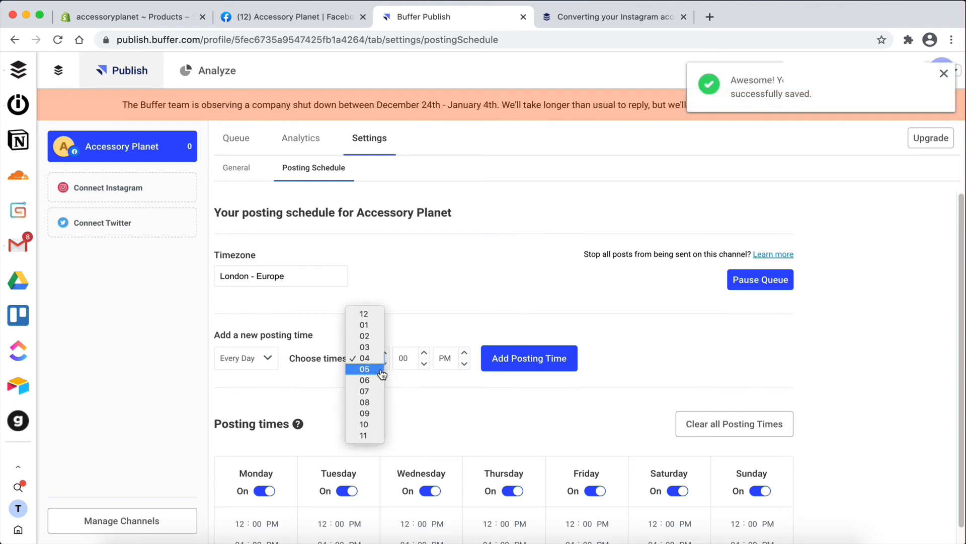
left_click(373, 367)
left_click(524, 367)
scroll(417, 362, "down", 1)
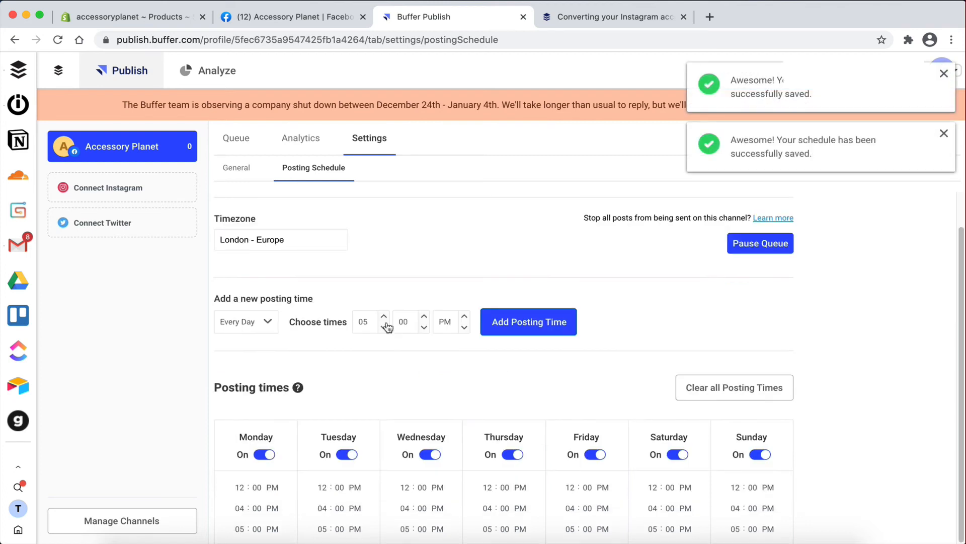
left_click(384, 322)
left_click(378, 355)
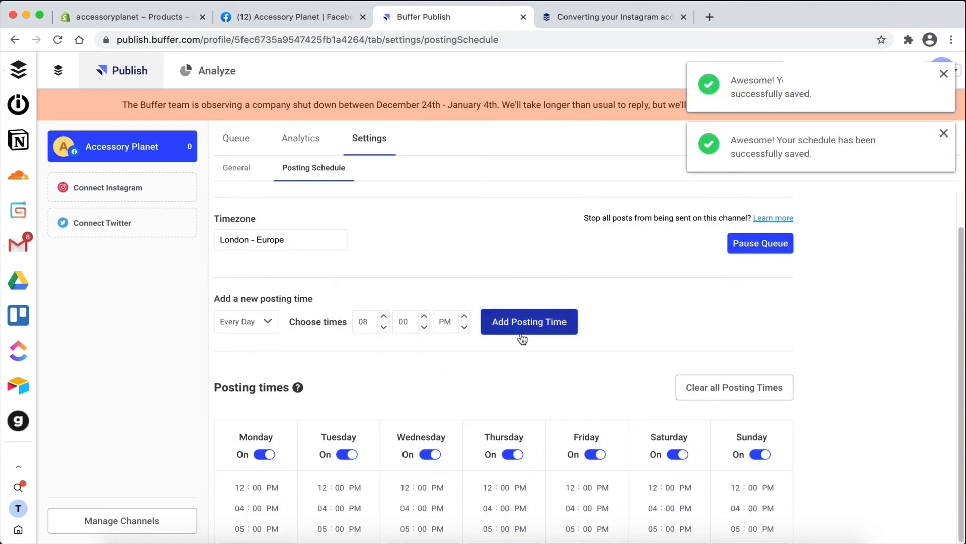
left_click(521, 332)
scroll(460, 433, "down", 1)
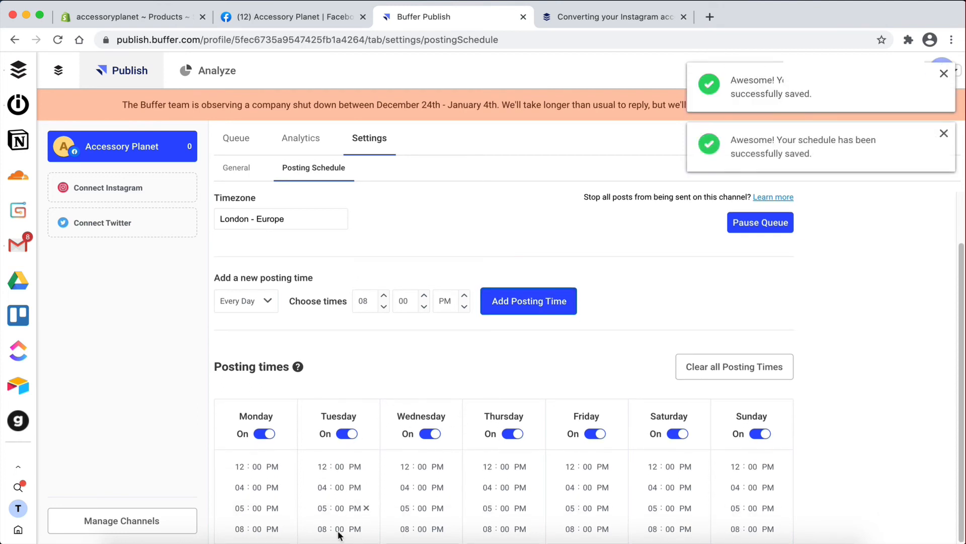
scroll(412, 227, "up", 1)
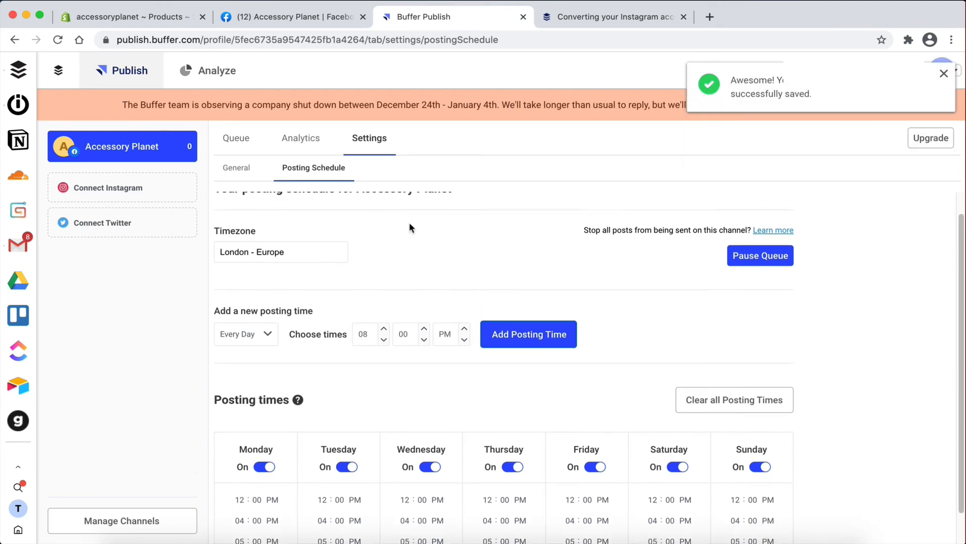
Step: Examine the upcoming time slots in Accessory Planet's Buffer queue, with a brief look at the Shopify store
left_click(241, 141)
scroll(341, 223, "down", 1)
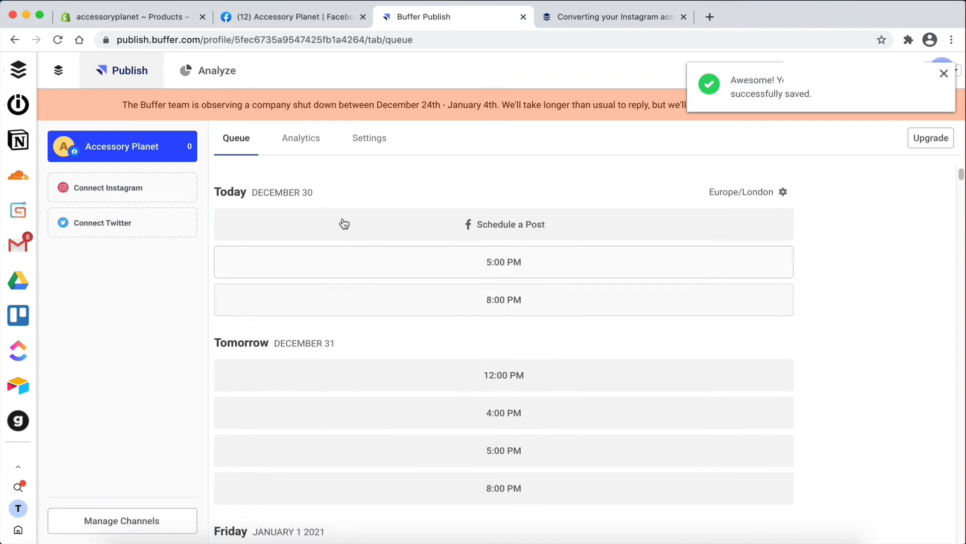
scroll(459, 380, "down", 2)
scroll(460, 380, "down", 1)
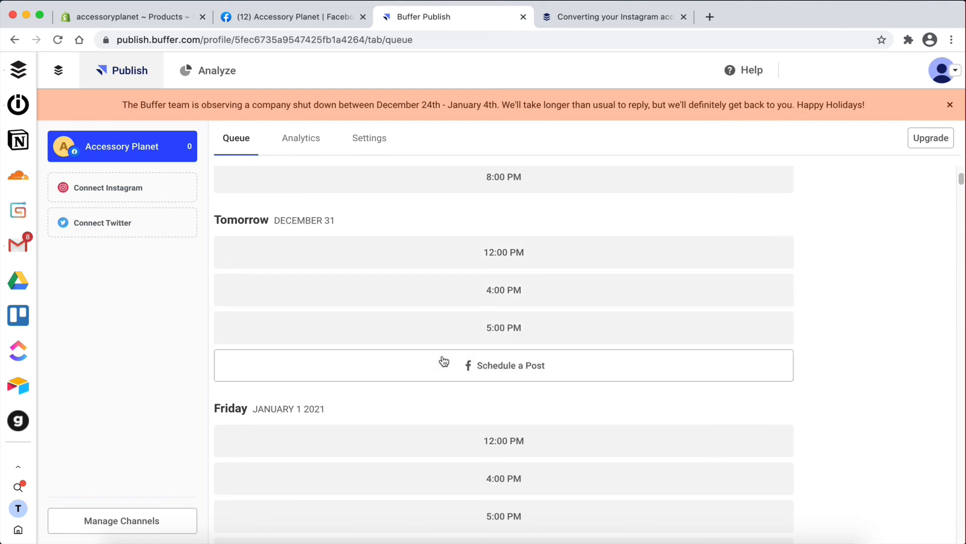
scroll(356, 195, "up", 1)
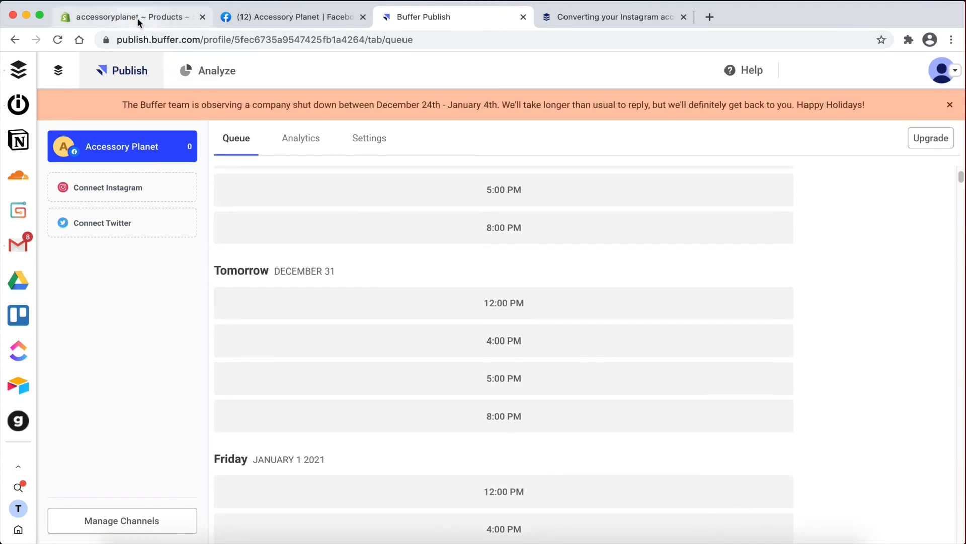
left_click(103, 13)
left_click(407, 19)
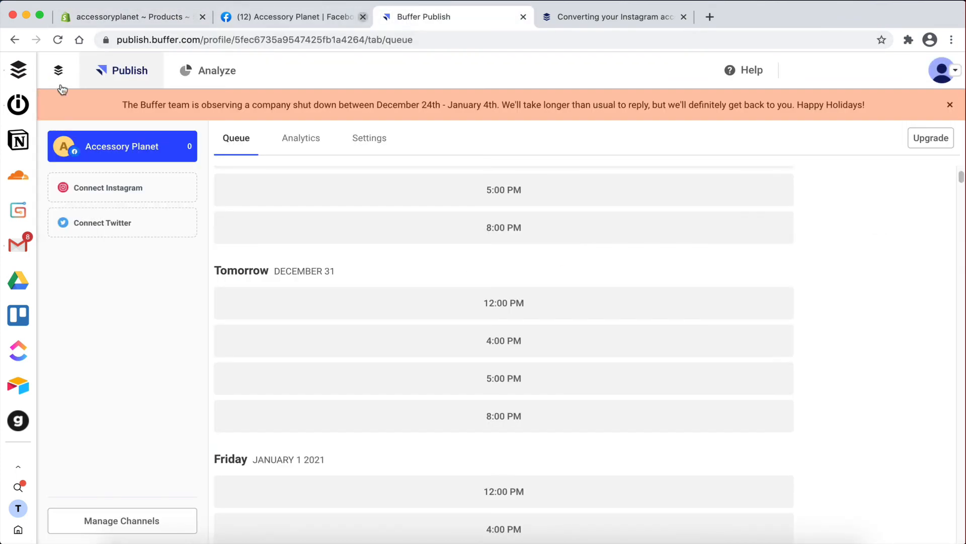
Step: In Integromat, set the Buffer module's Publication to "Add an update to the end of the queue" and save the scenario
left_click(18, 109)
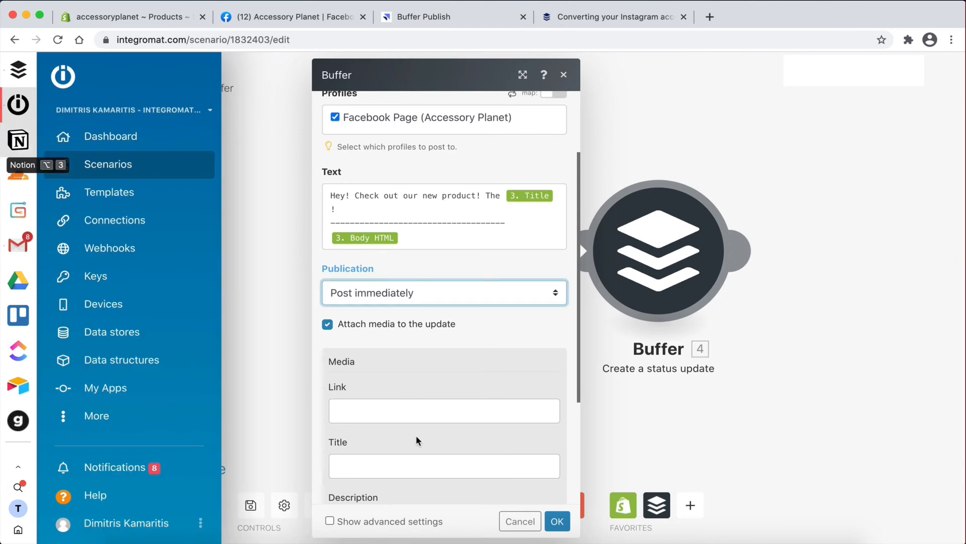
left_click(347, 291)
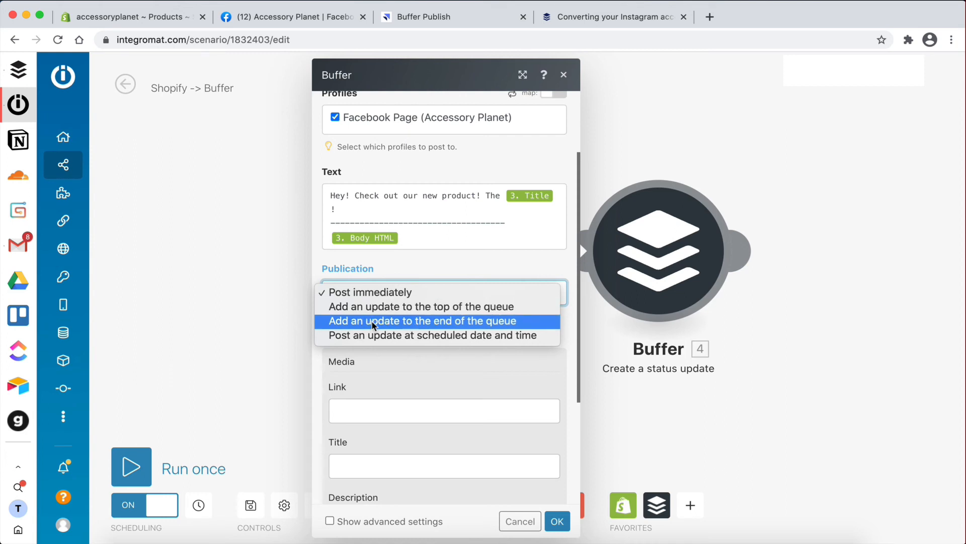
left_click(447, 322)
scroll(458, 330, "down", 2)
scroll(458, 330, "up", 1)
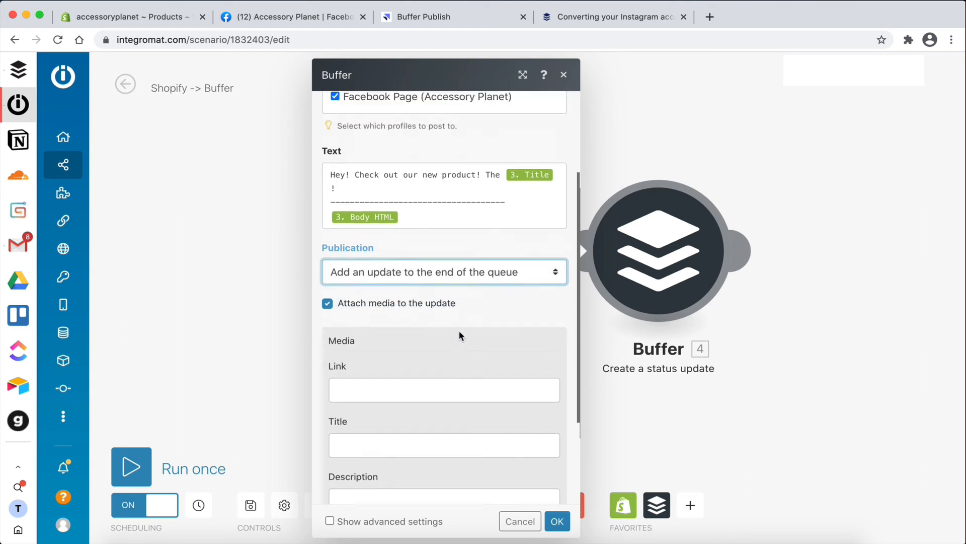
scroll(487, 328, "down", 4)
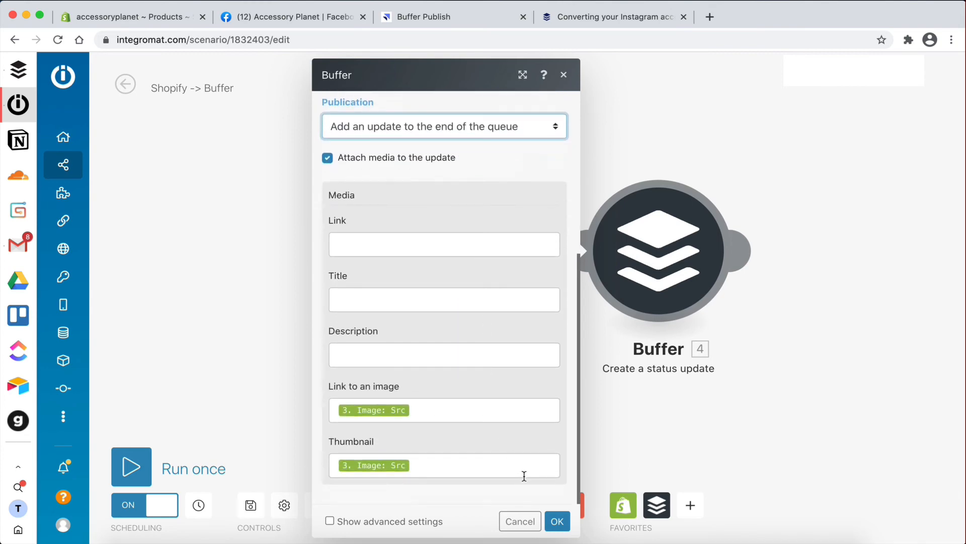
left_click(558, 524)
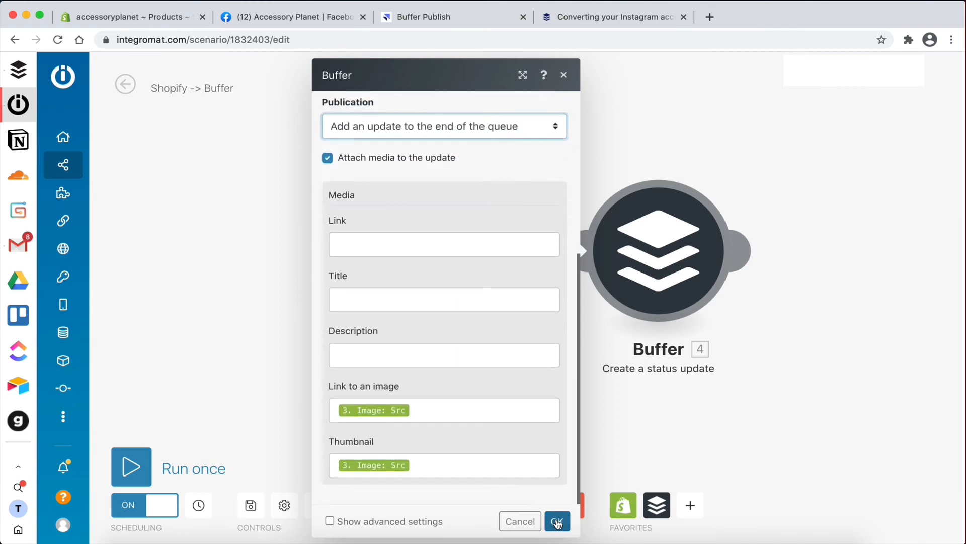
left_click(250, 507)
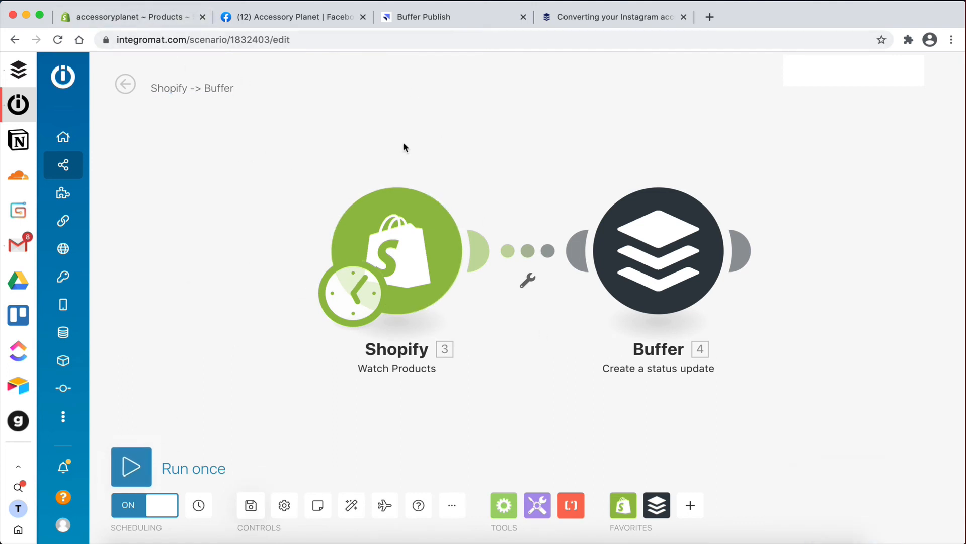
Step: In Shopify, start a new product titled "Phone Case" with the description "This is a random phone case"
left_click(423, 20)
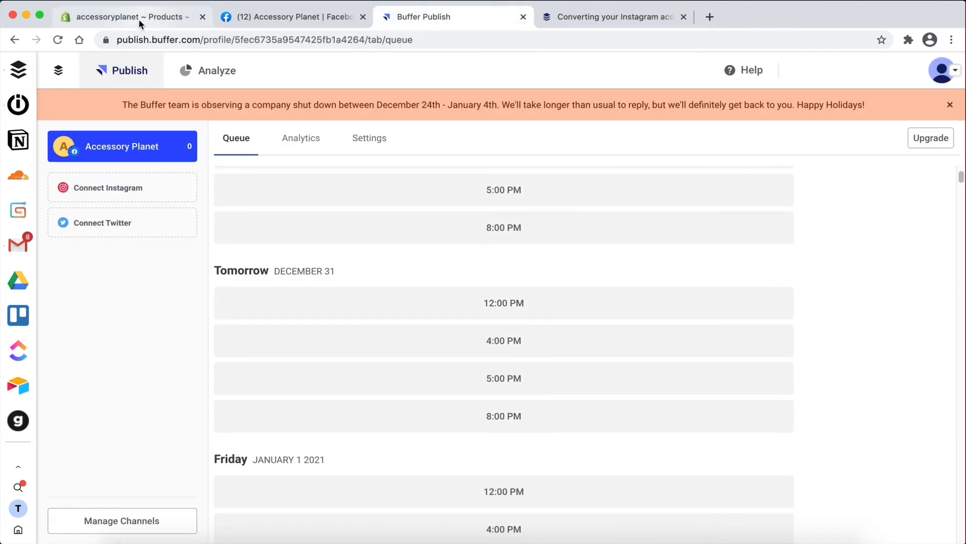
left_click(18, 104)
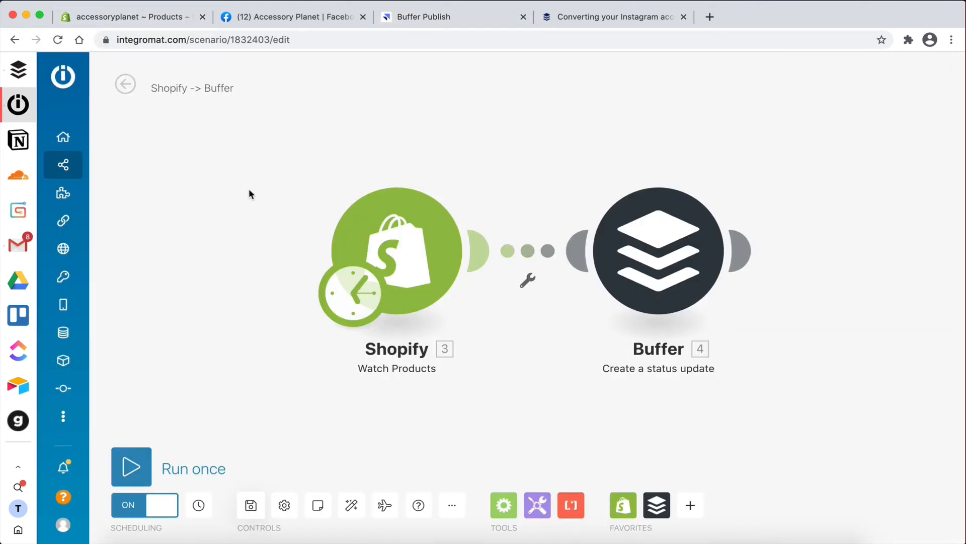
left_click(133, 15)
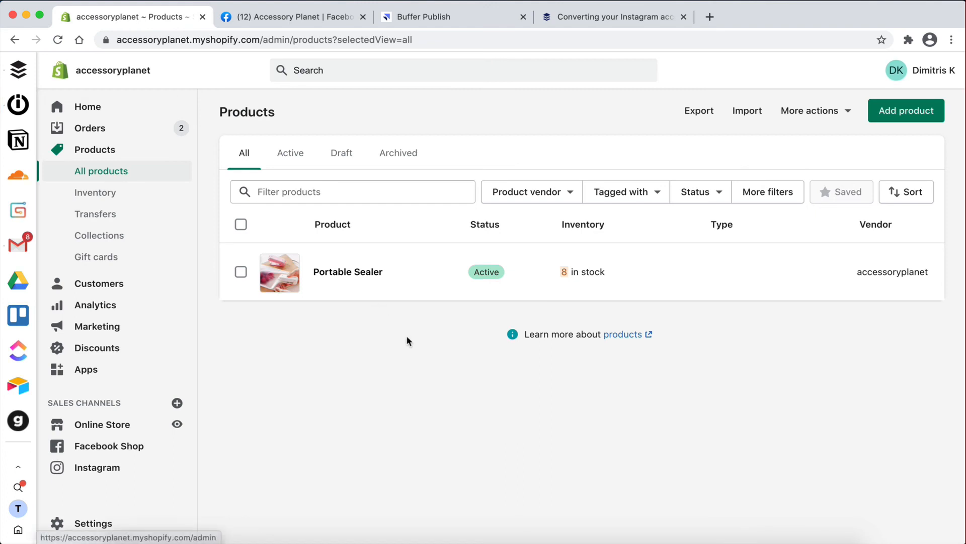
left_click(917, 121)
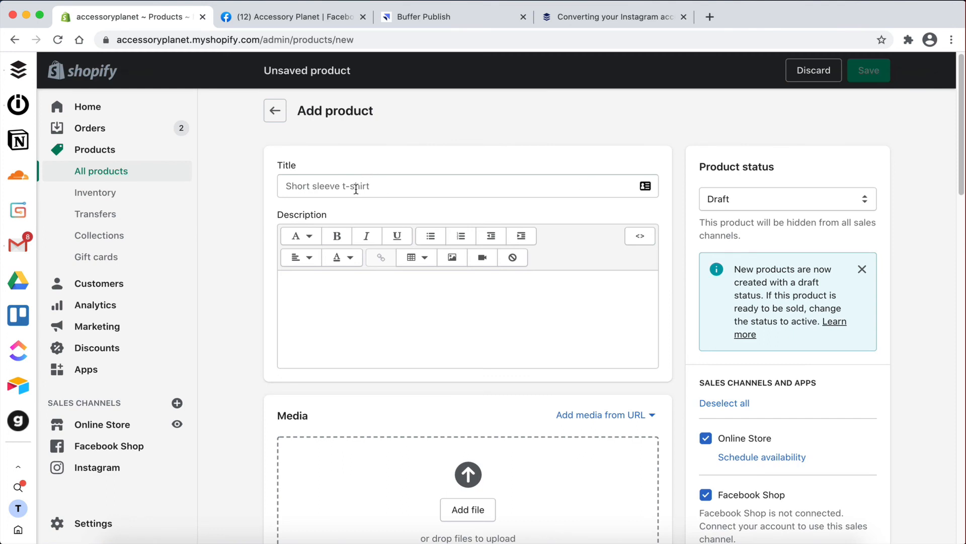
left_click(355, 188)
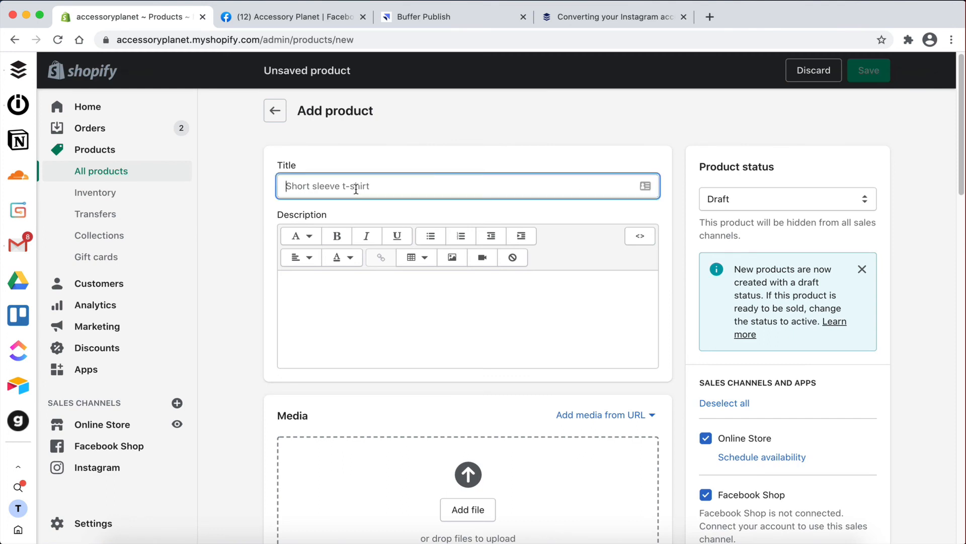
type("P")
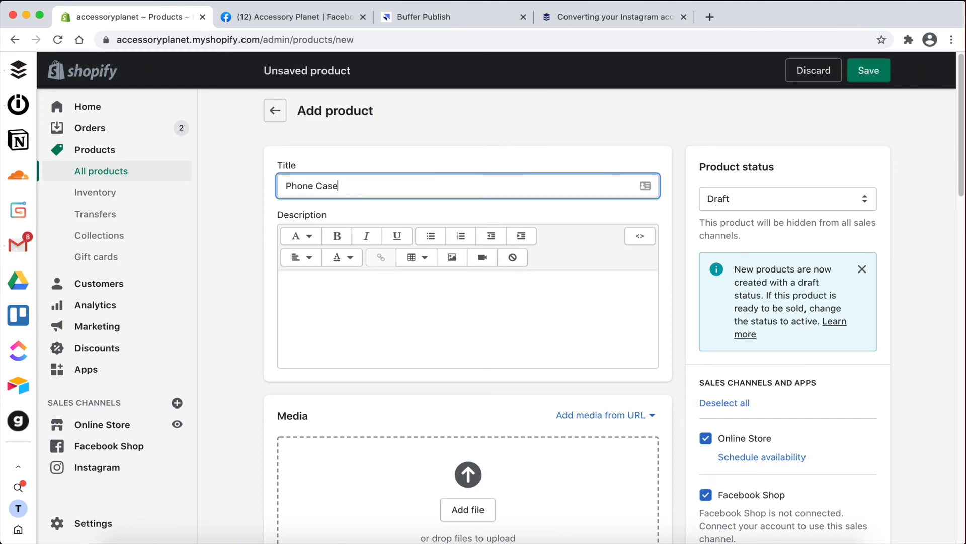
type("hone Case")
left_click(428, 306)
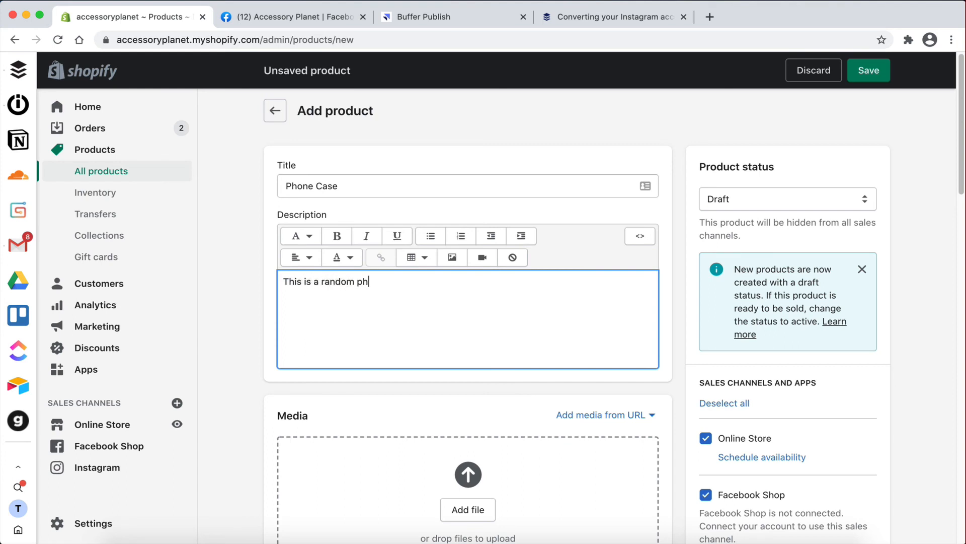
Step: Upload the image phone case.jpg to the new product's media
scroll(423, 323, "down", 3)
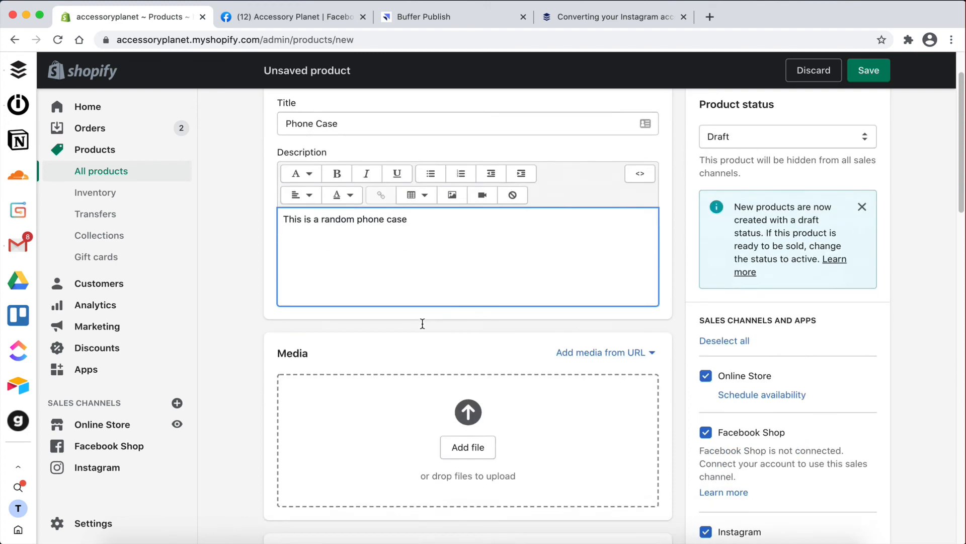
left_click(467, 405)
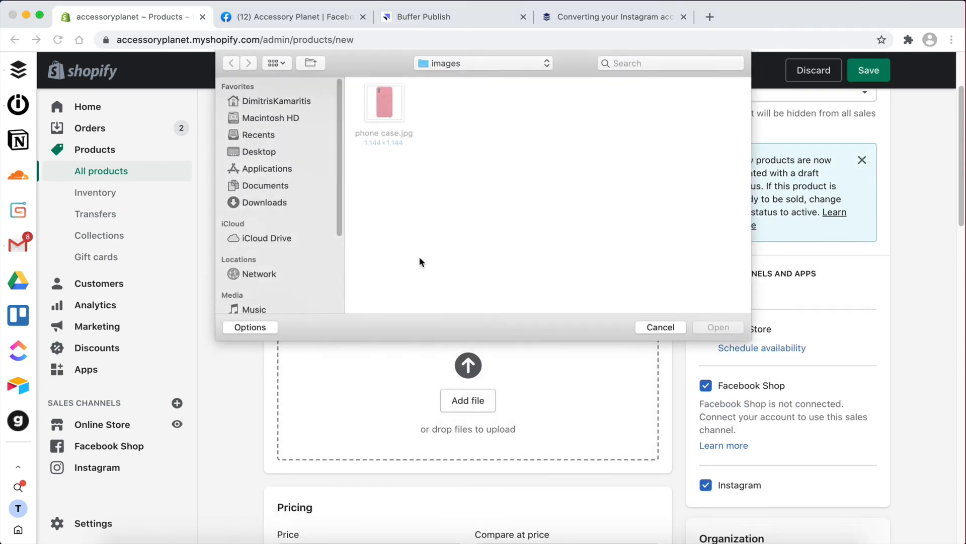
double_click(381, 99)
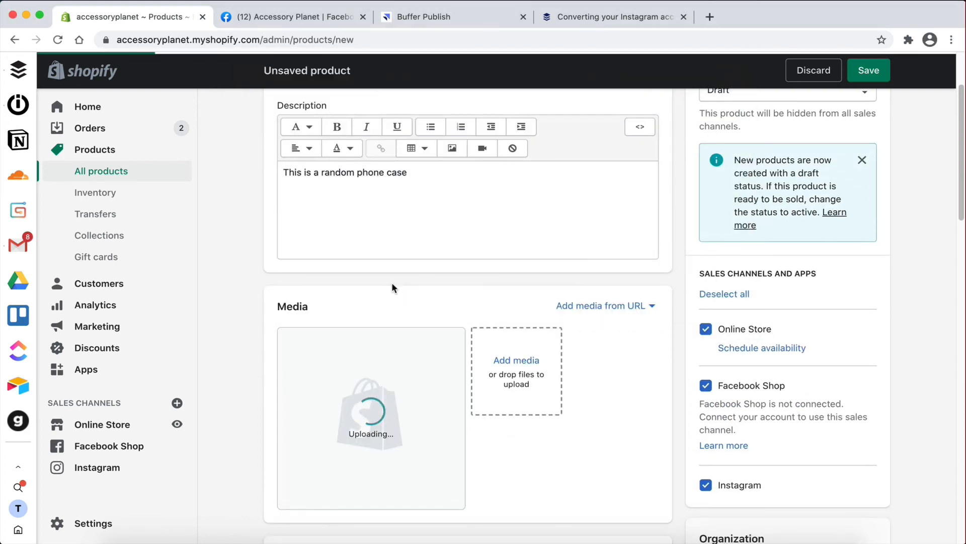
Step: Set the product's price to US$ 5.00 and its compare-at price to US$ 10.00
scroll(392, 282, "down", 5)
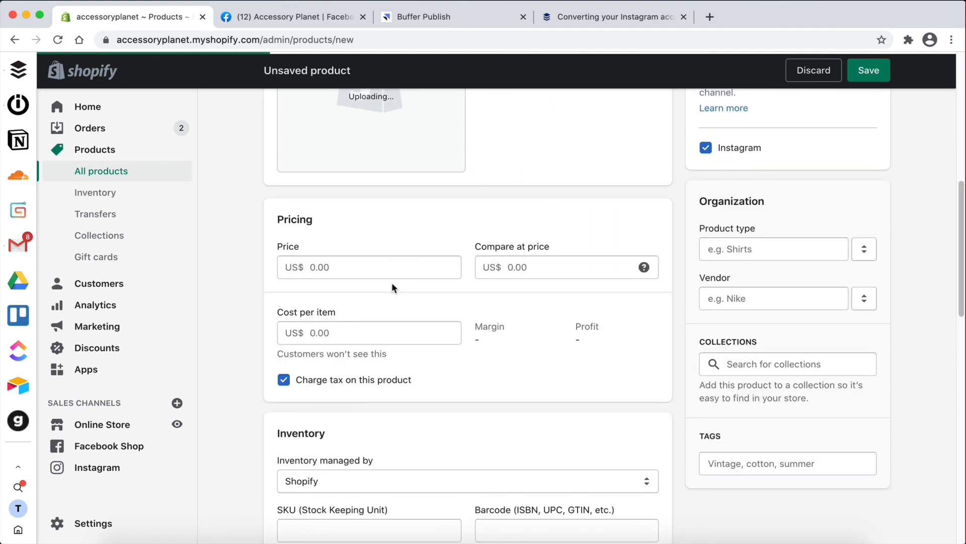
left_click(350, 267)
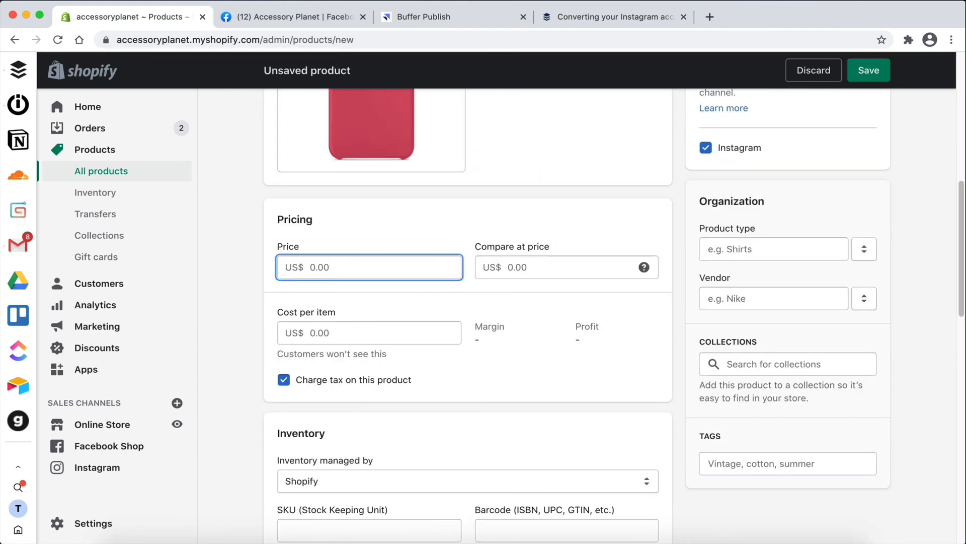
type("5")
left_click(480, 297)
left_click(542, 271)
type("10")
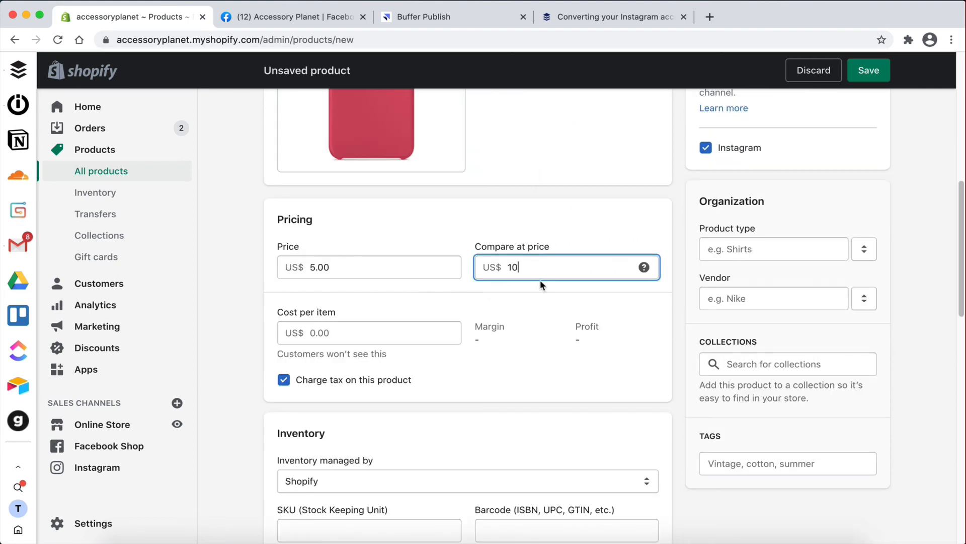
left_click(542, 282)
Step: Turn off charging tax on the Phone Case product and save it
scroll(542, 282, "down", 2)
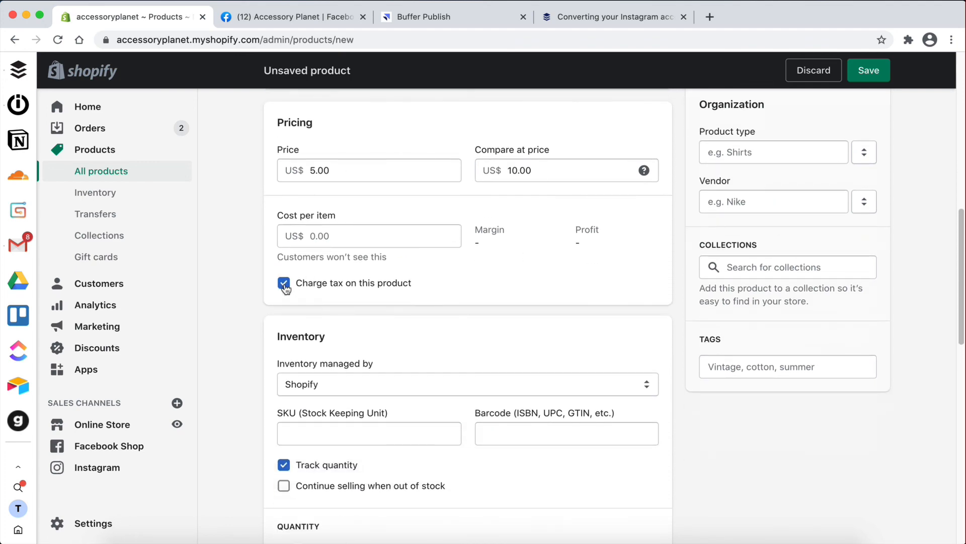
left_click(284, 283)
scroll(484, 357, "down", 10)
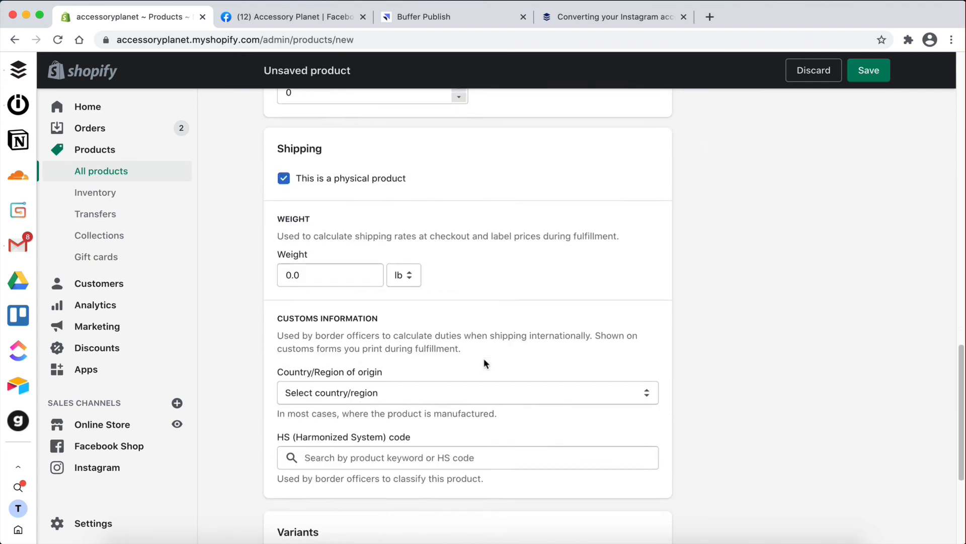
scroll(484, 358, "up", 12)
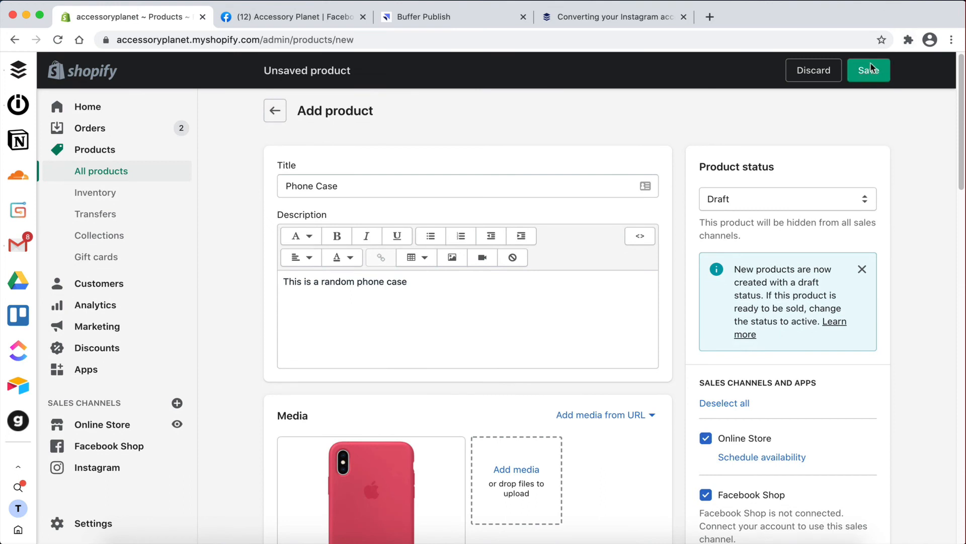
left_click(871, 67)
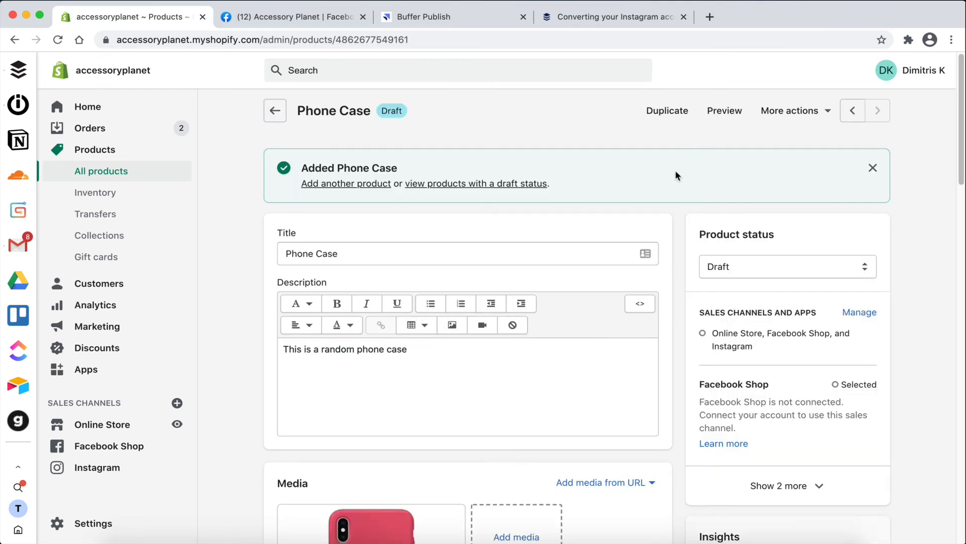
Step: Change the Phone Case product's status to Active, save it and return to the product list
left_click(720, 265)
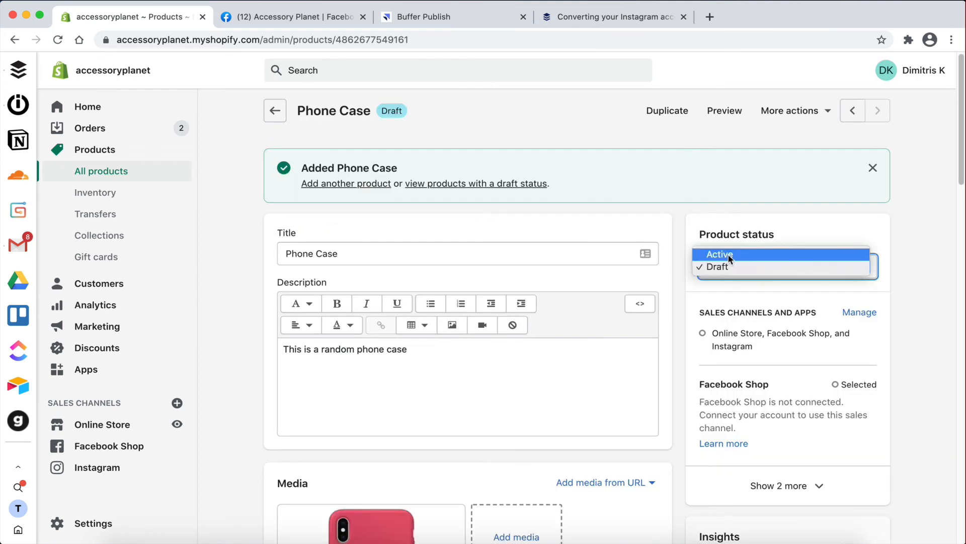
left_click(728, 254)
left_click(864, 73)
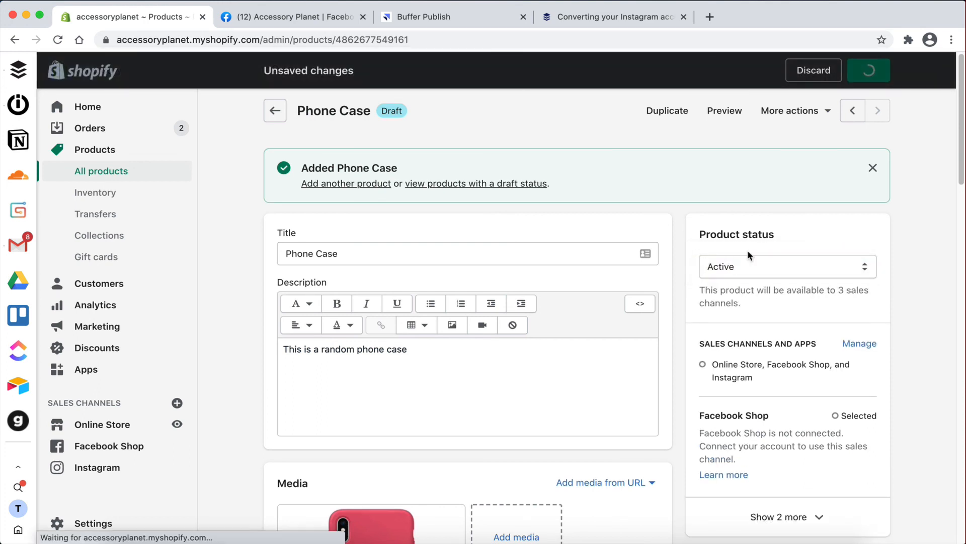
left_click(276, 115)
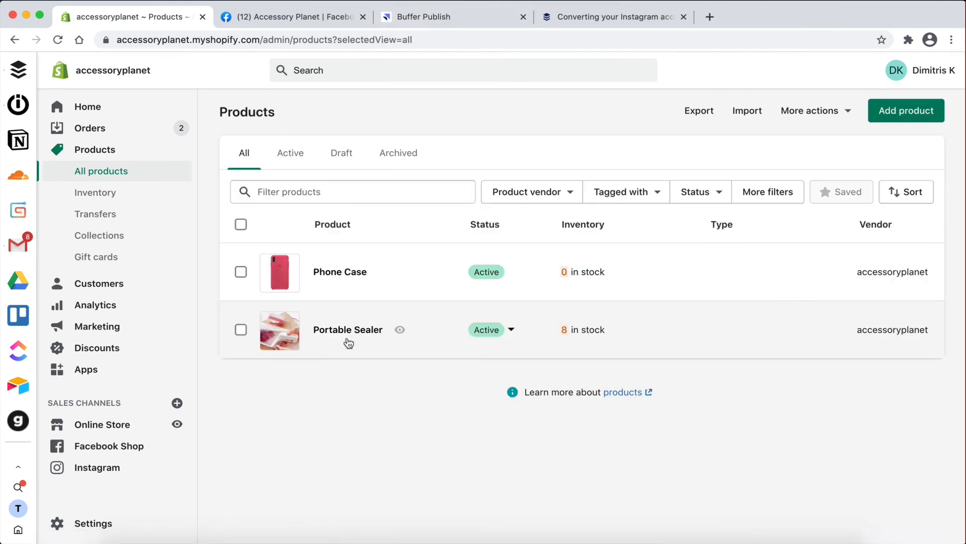
Step: In Integromat, run the Shopify -> Buffer scenario once and set its Shopify module to start from now on
left_click(18, 105)
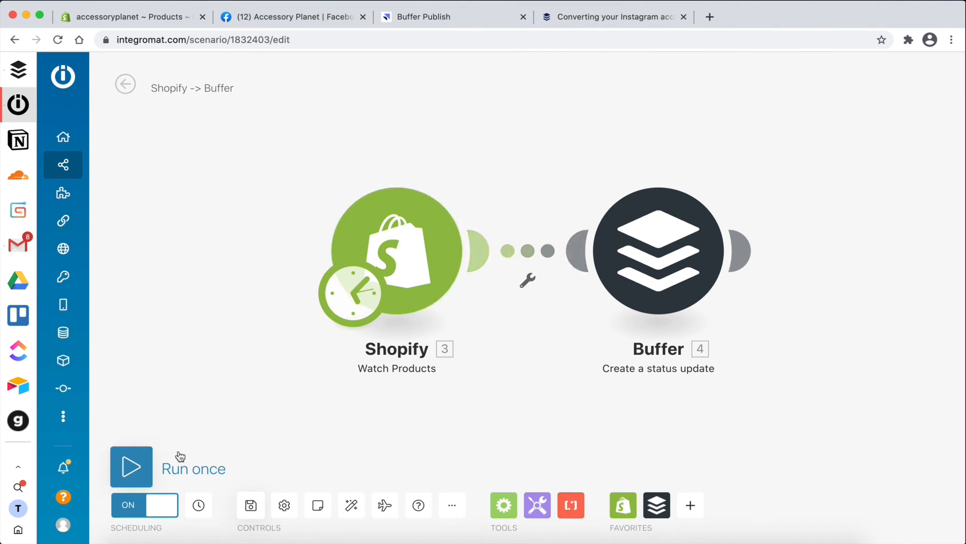
left_click(141, 466)
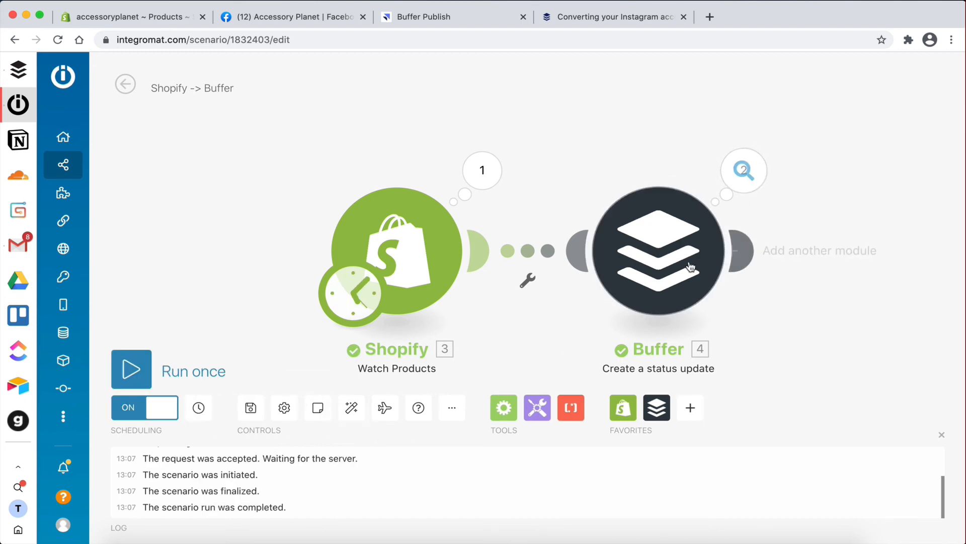
right_click(412, 231)
left_click(443, 288)
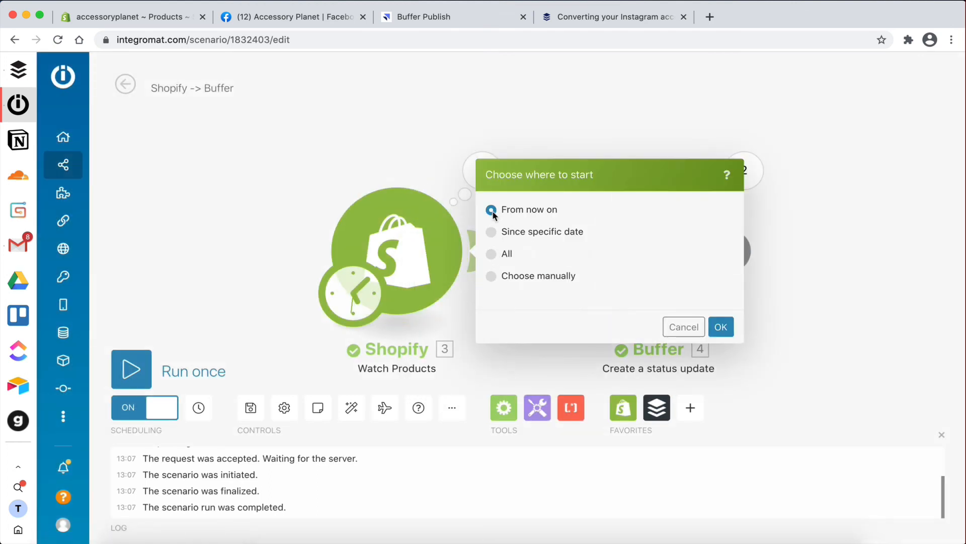
left_click(721, 327)
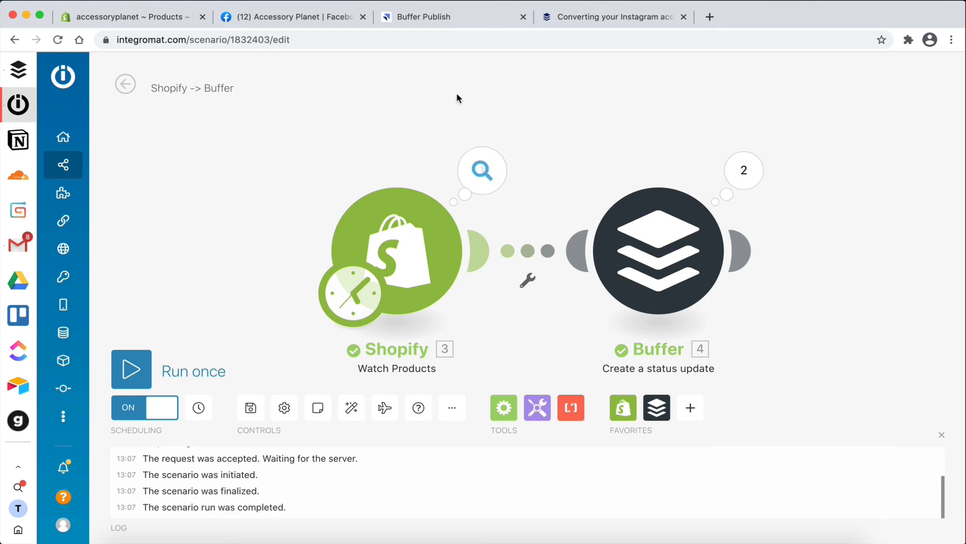
Step: Reload Accessory Planet's queue in Buffer Publish and examine the queued product posts and their send times
left_click(176, 25)
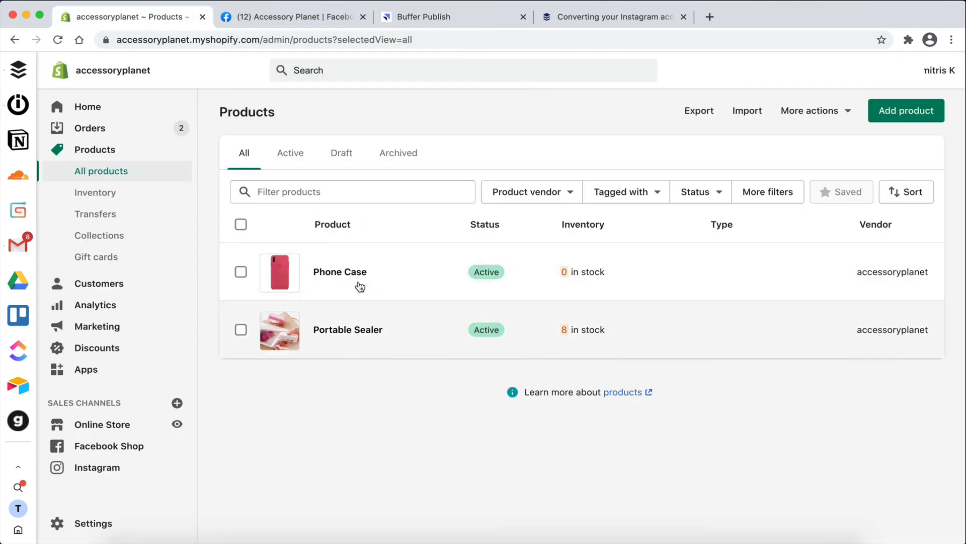
left_click(466, 23)
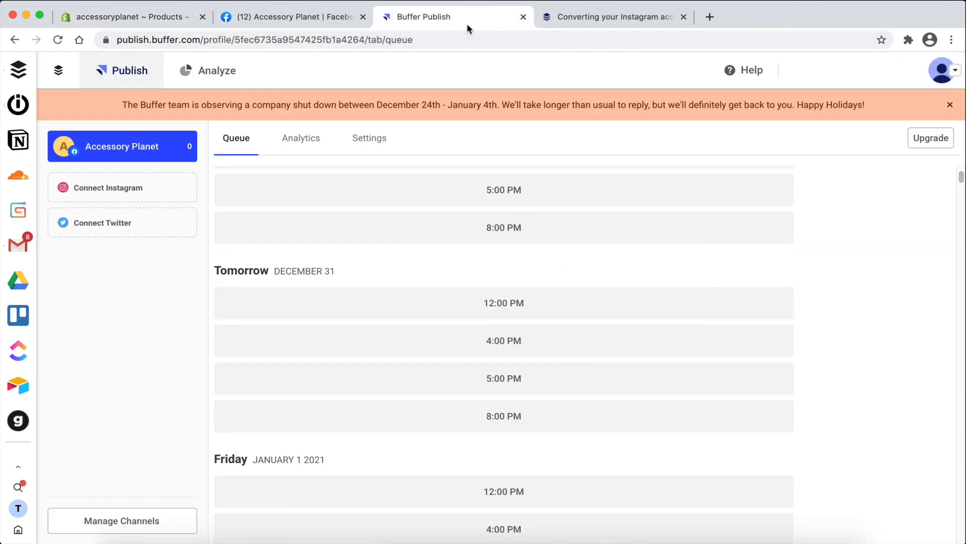
left_click(56, 40)
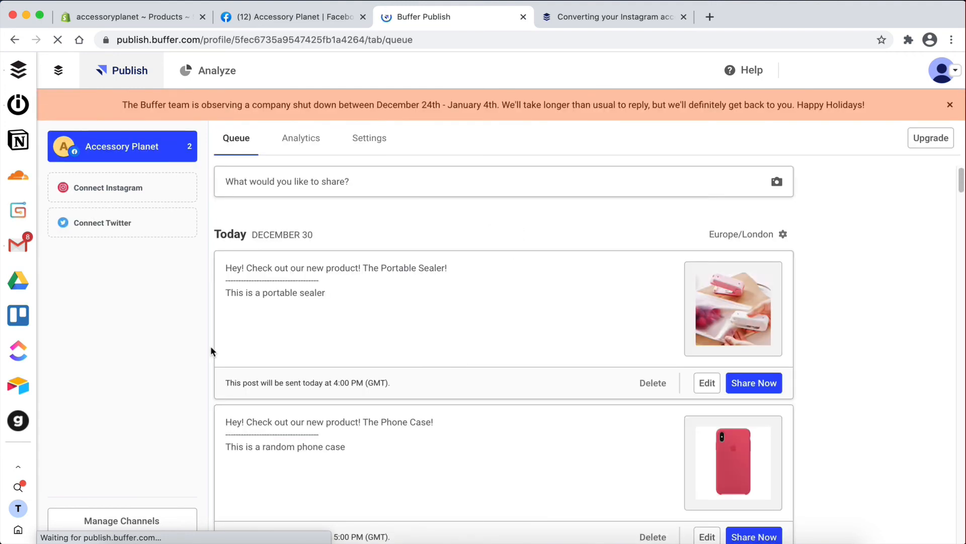
scroll(210, 351, "down", 3)
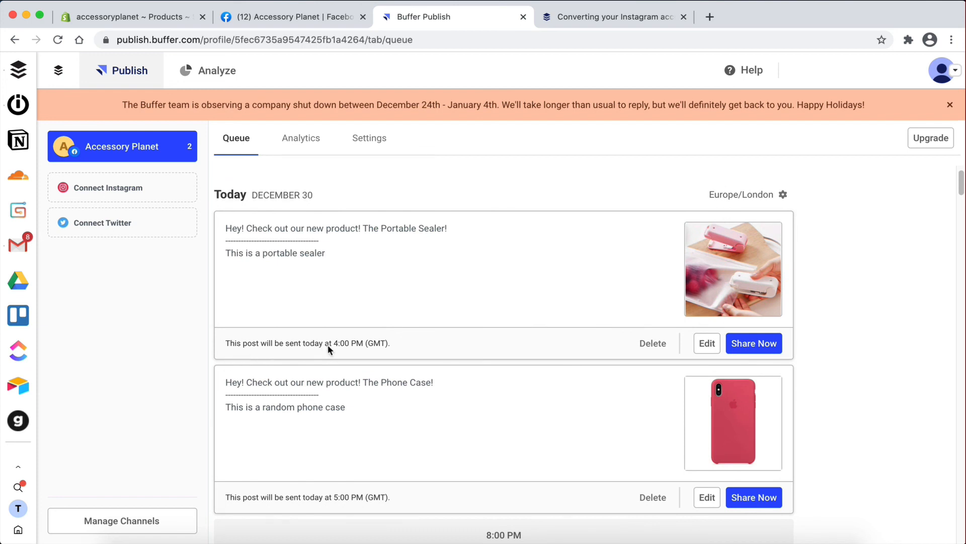
scroll(351, 340, "down", 2)
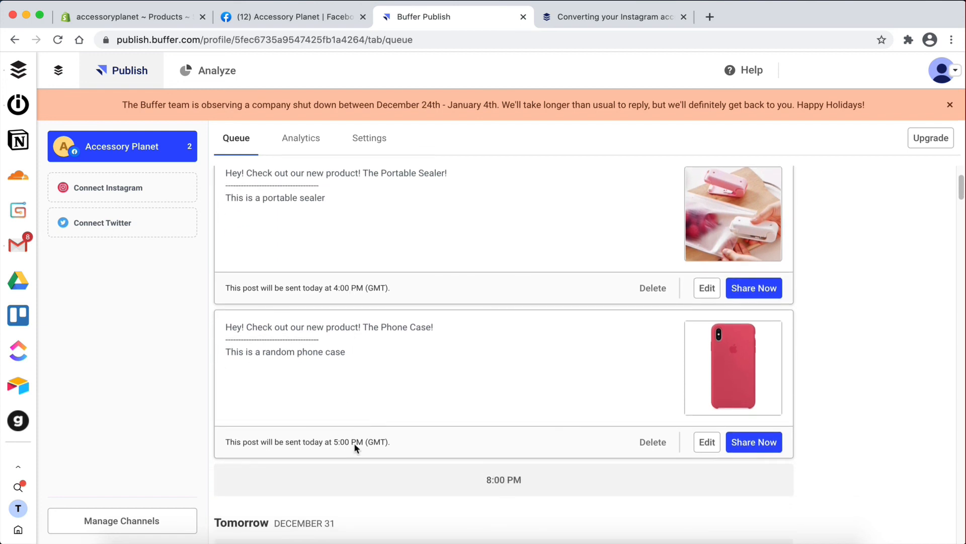
Step: Examine the open posting slots for today and the following days in Accessory Planet's queue, alongside the queued product posts
scroll(362, 442, "down", 2)
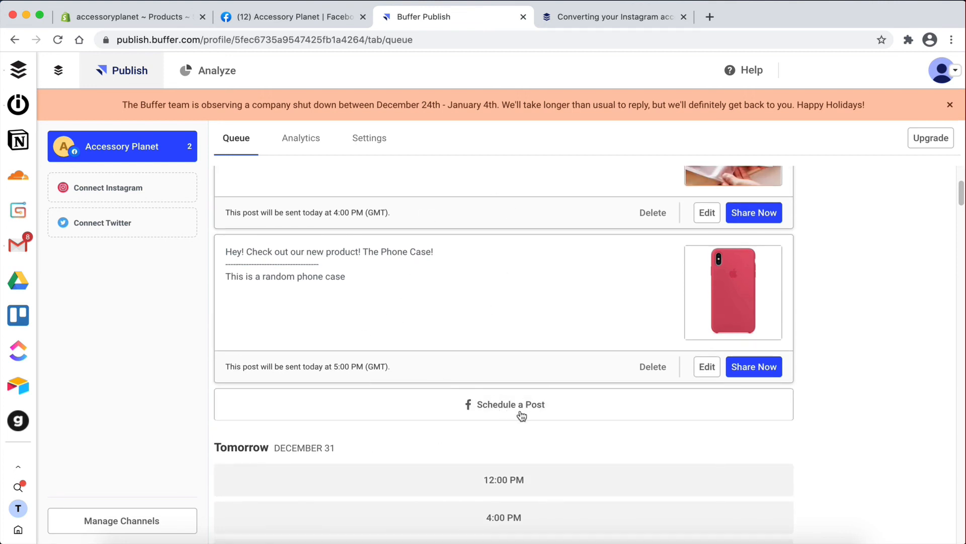
scroll(508, 406, "up", 3)
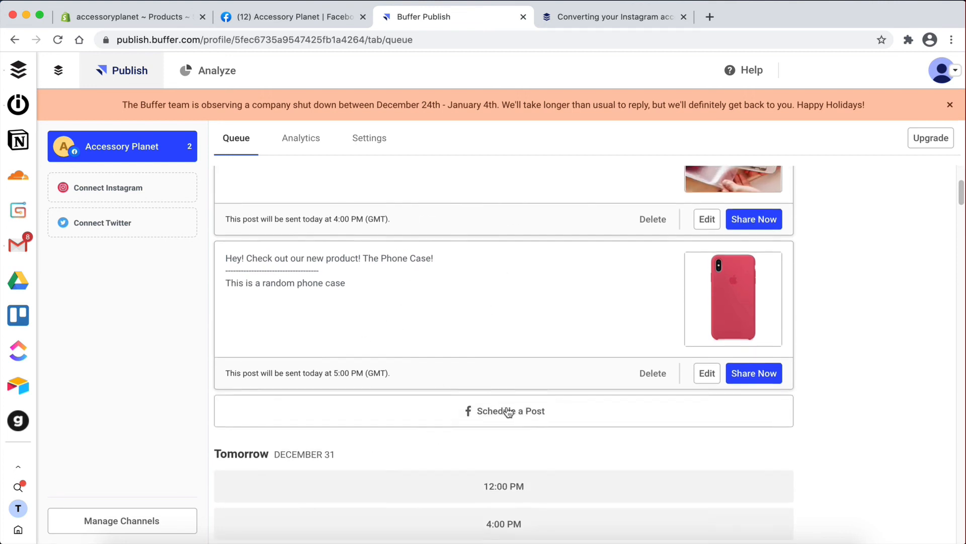
scroll(506, 407, "down", 4)
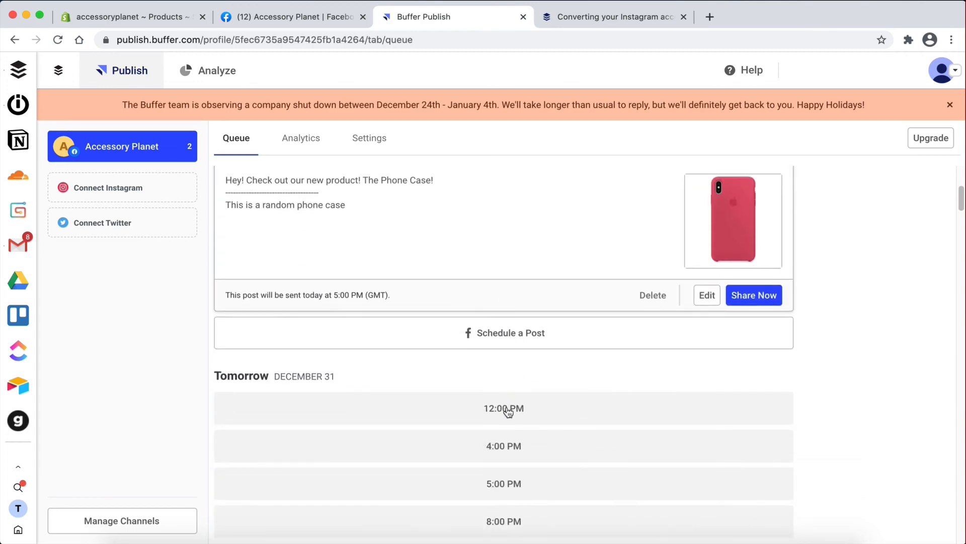
scroll(507, 408, "up", 1)
scroll(506, 411, "up", 2)
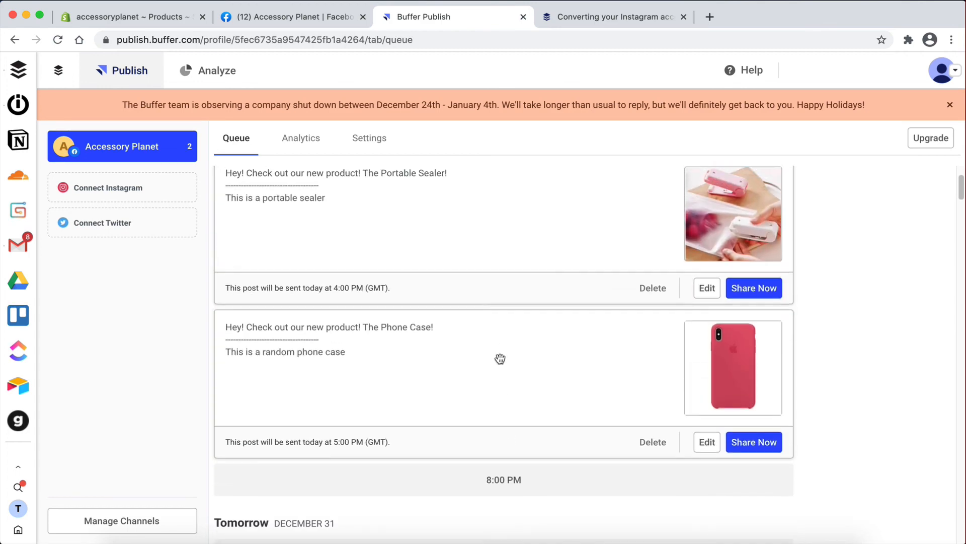
scroll(499, 359, "down", 3)
scroll(501, 253, "down", 5)
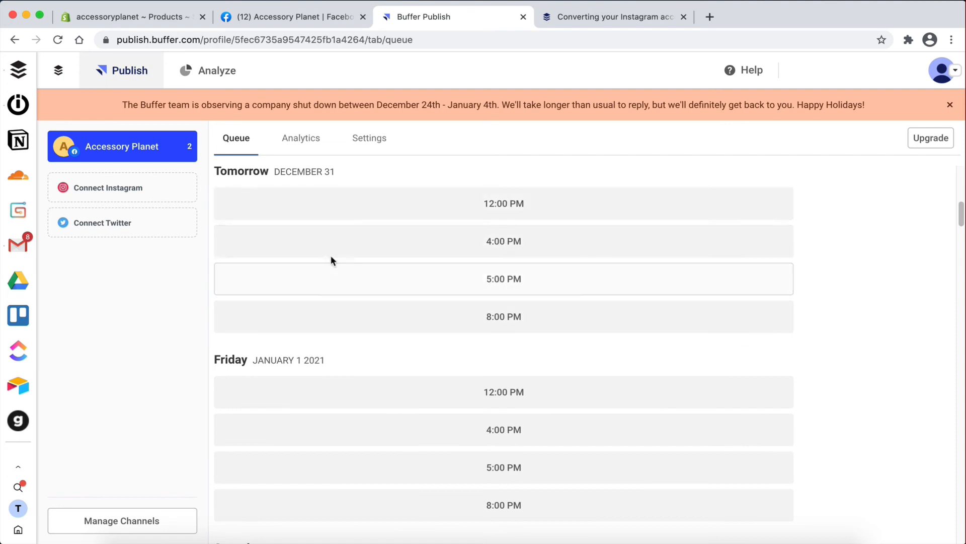
scroll(335, 238, "up", 8)
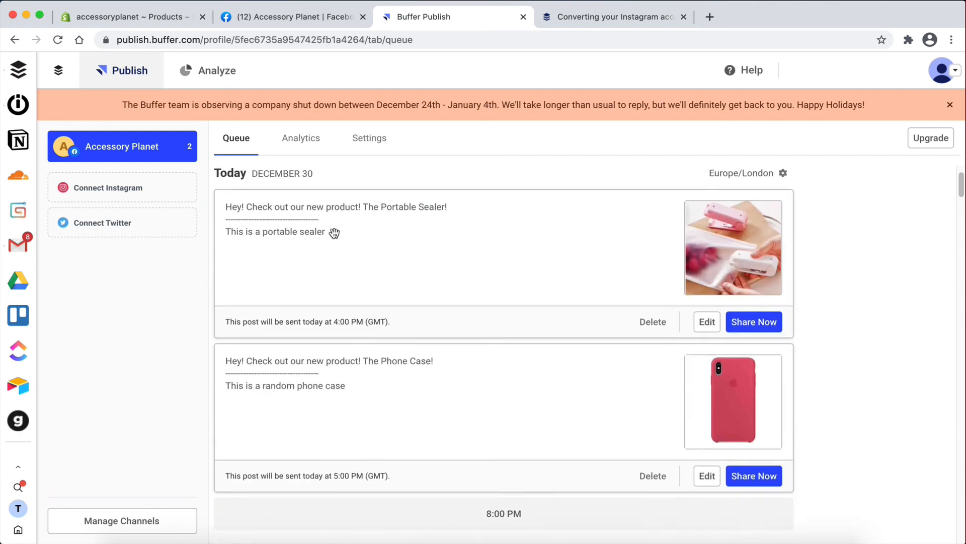
scroll(488, 357, "down", 1)
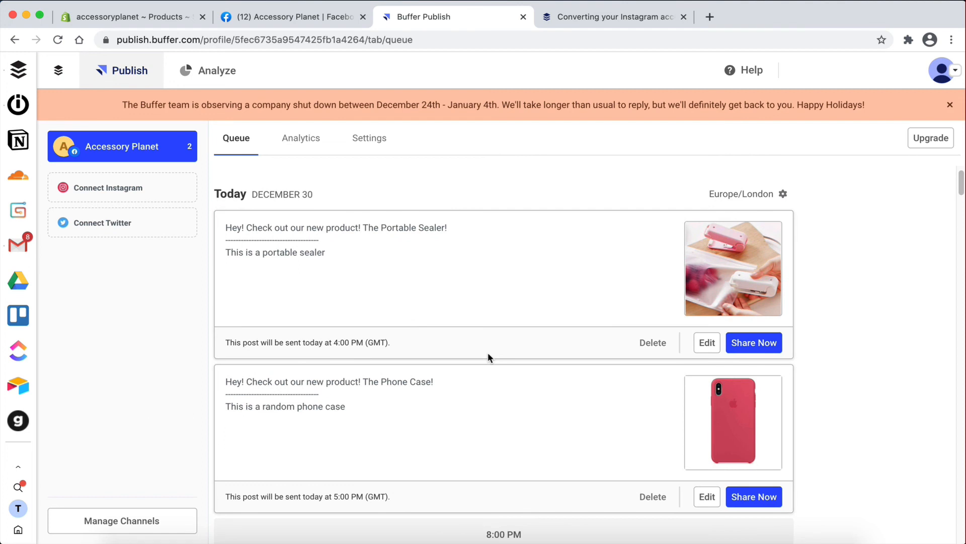